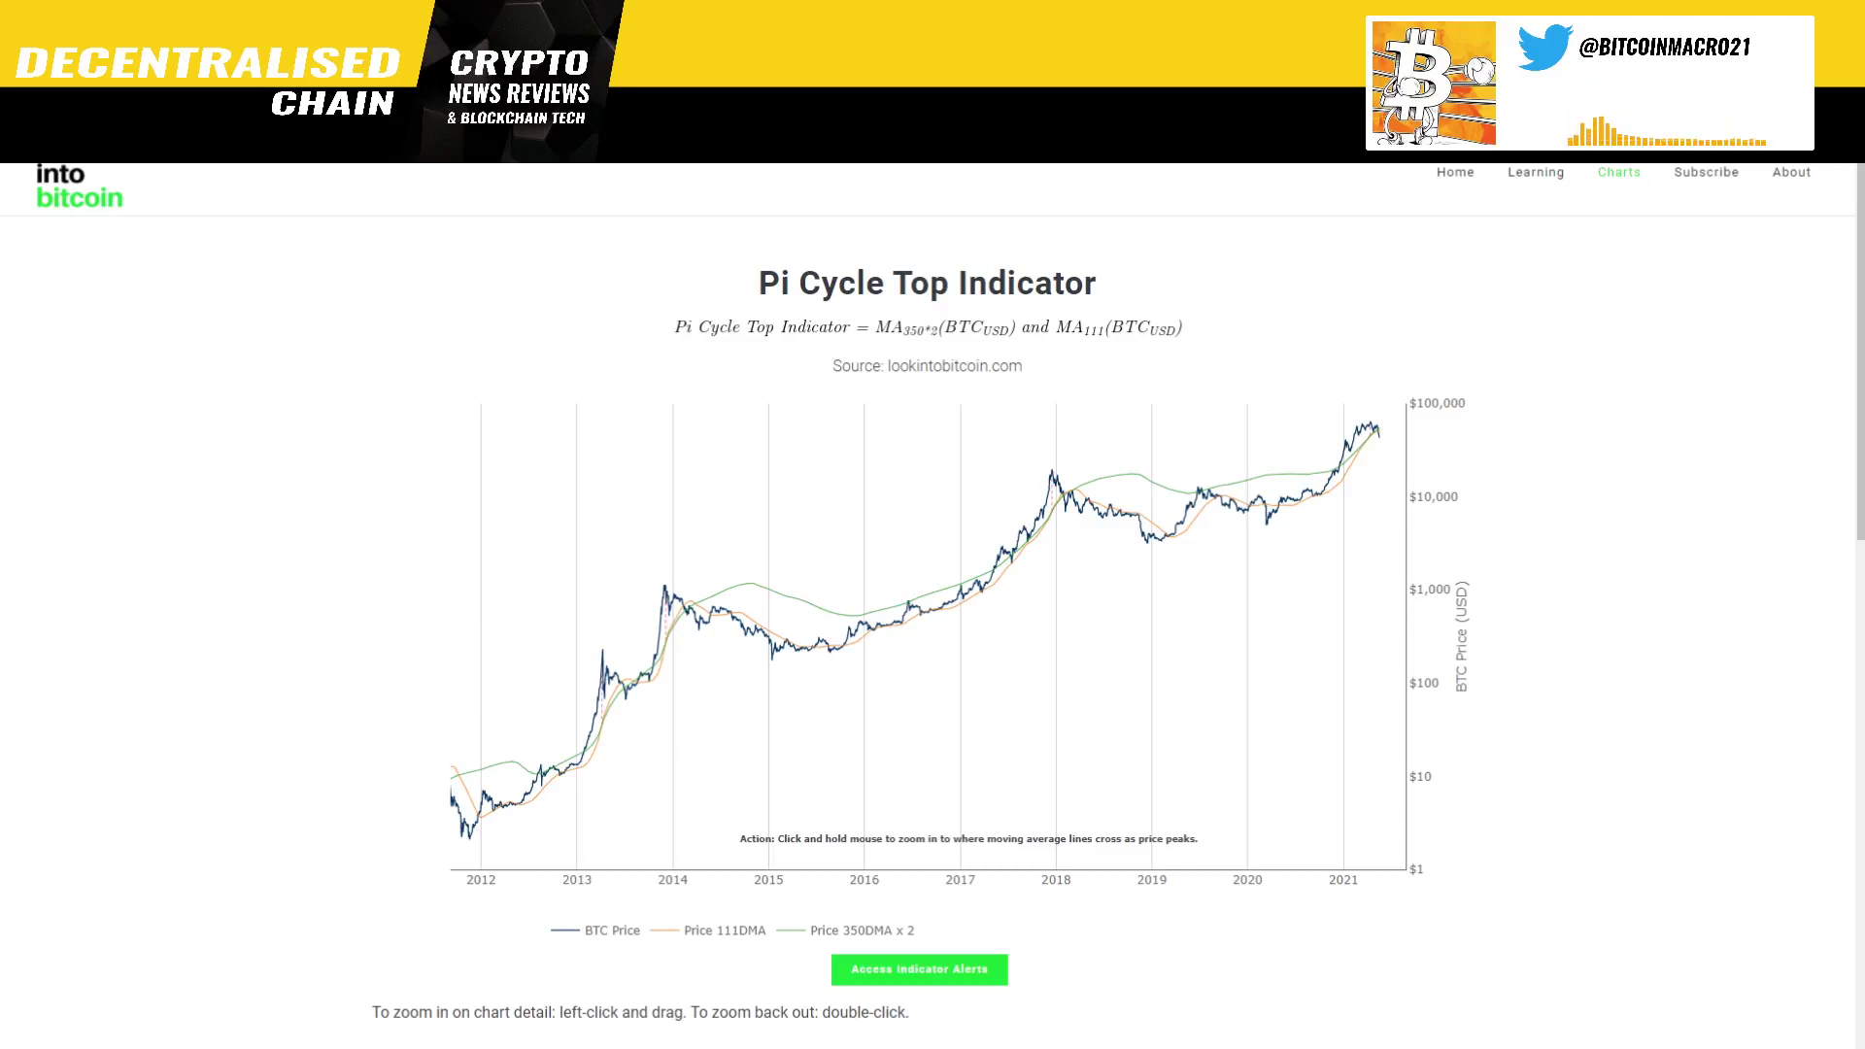
- Review the Pi Cycle Top Indicator chart and read its indicator overview
{"action": "scroll", "coordinate": [933, 602], "scroll_direction": "down", "scroll_amount": 3}
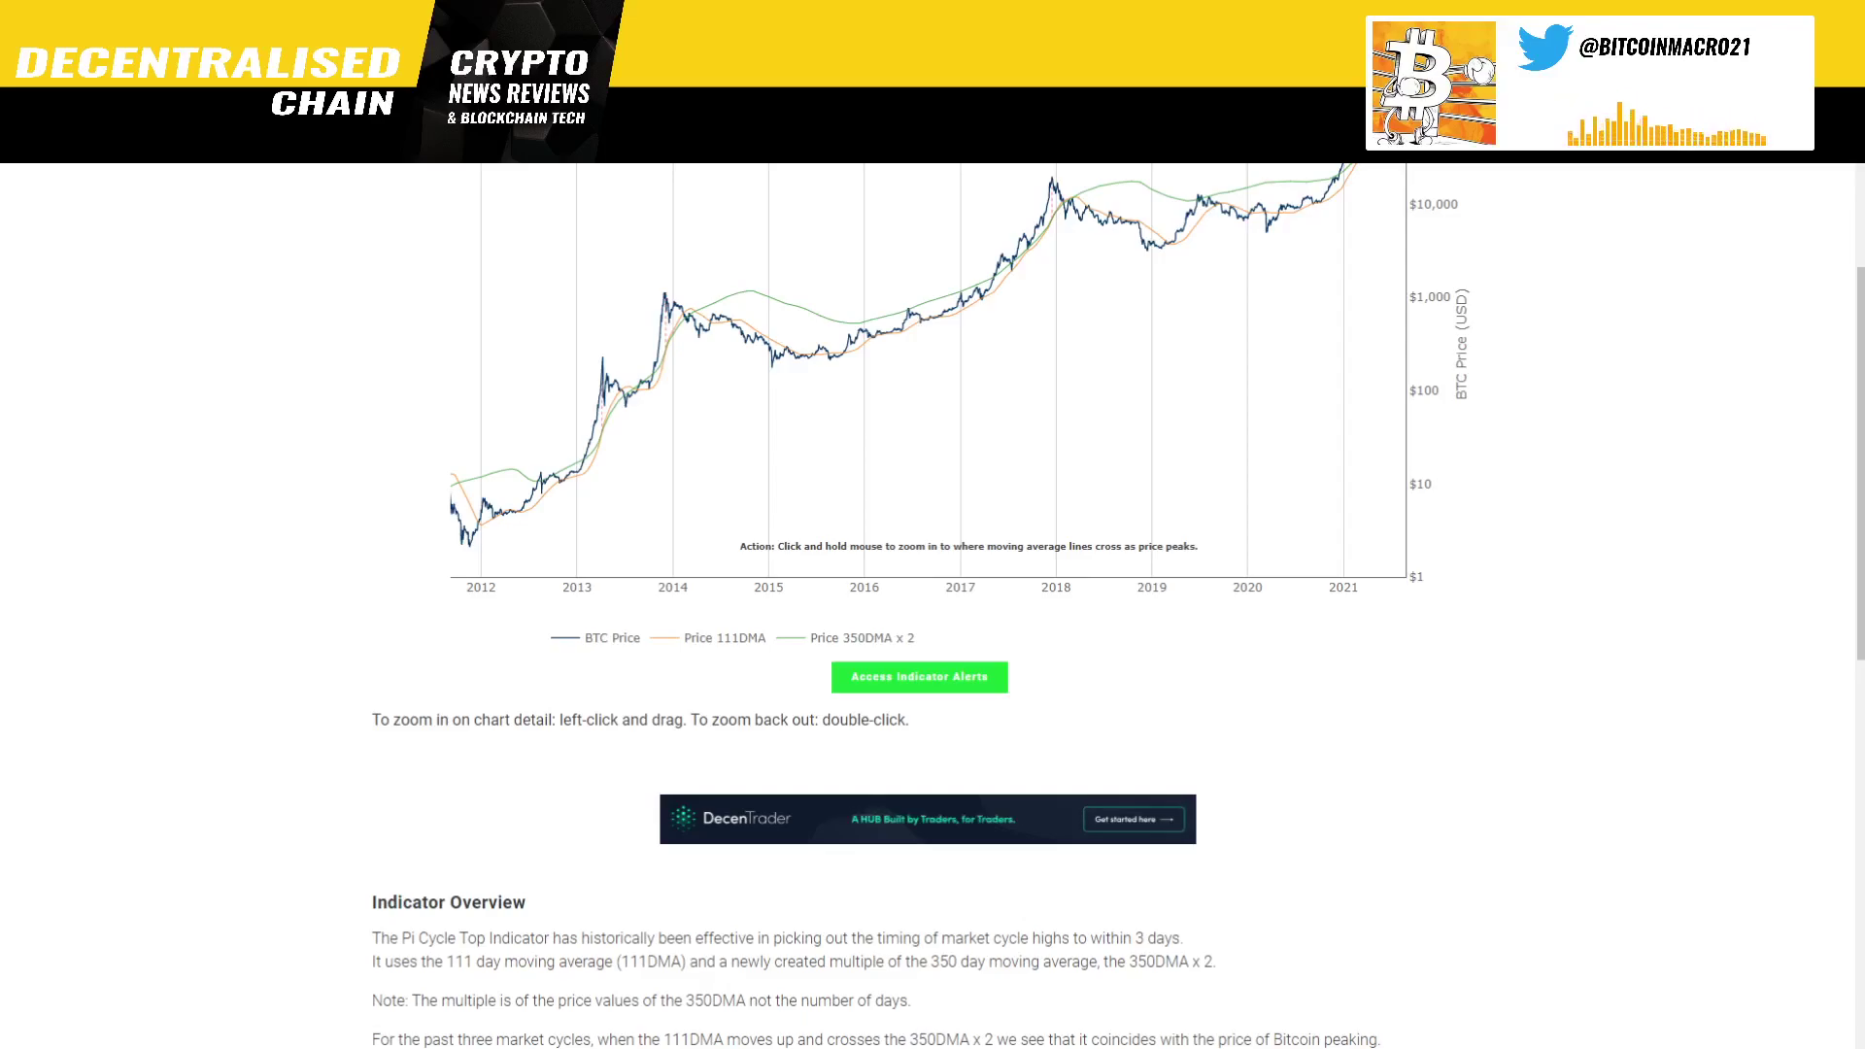
{"action": "mouse_move", "coordinate": [470, 542]}
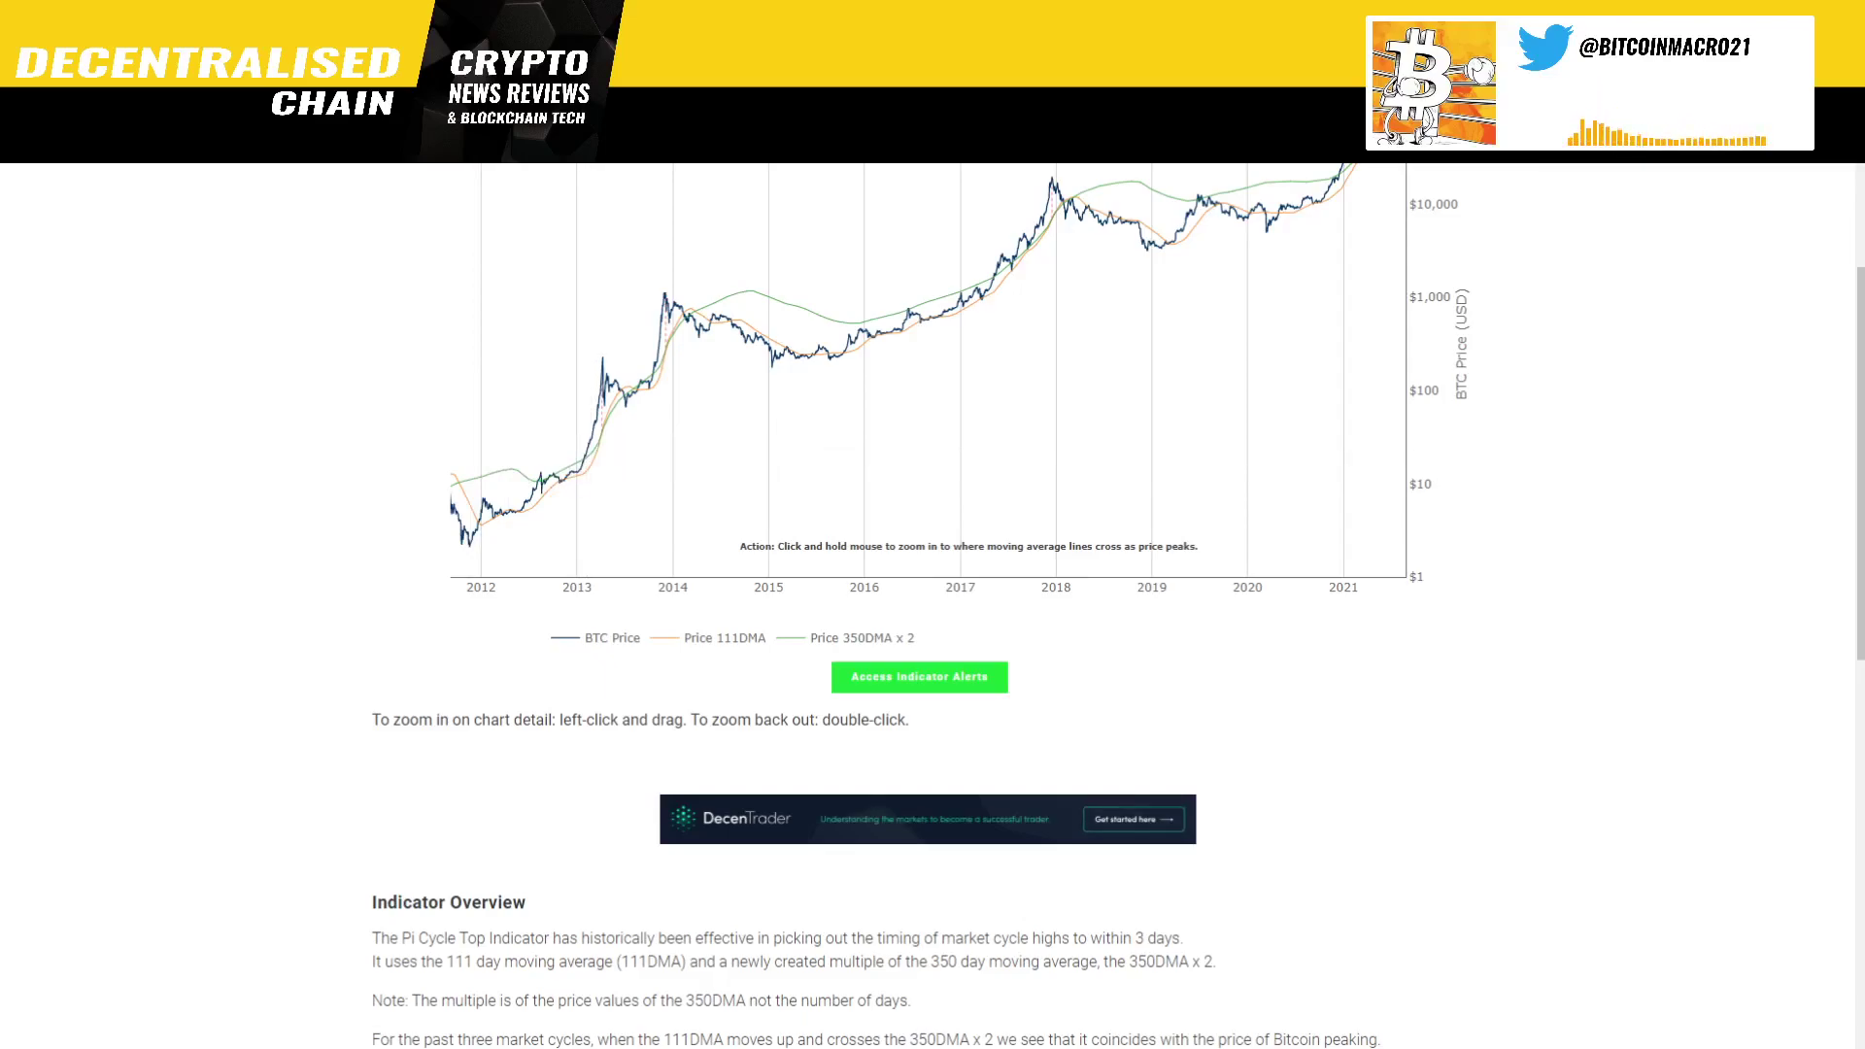
{"action": "mouse_move", "coordinate": [1253, 190]}
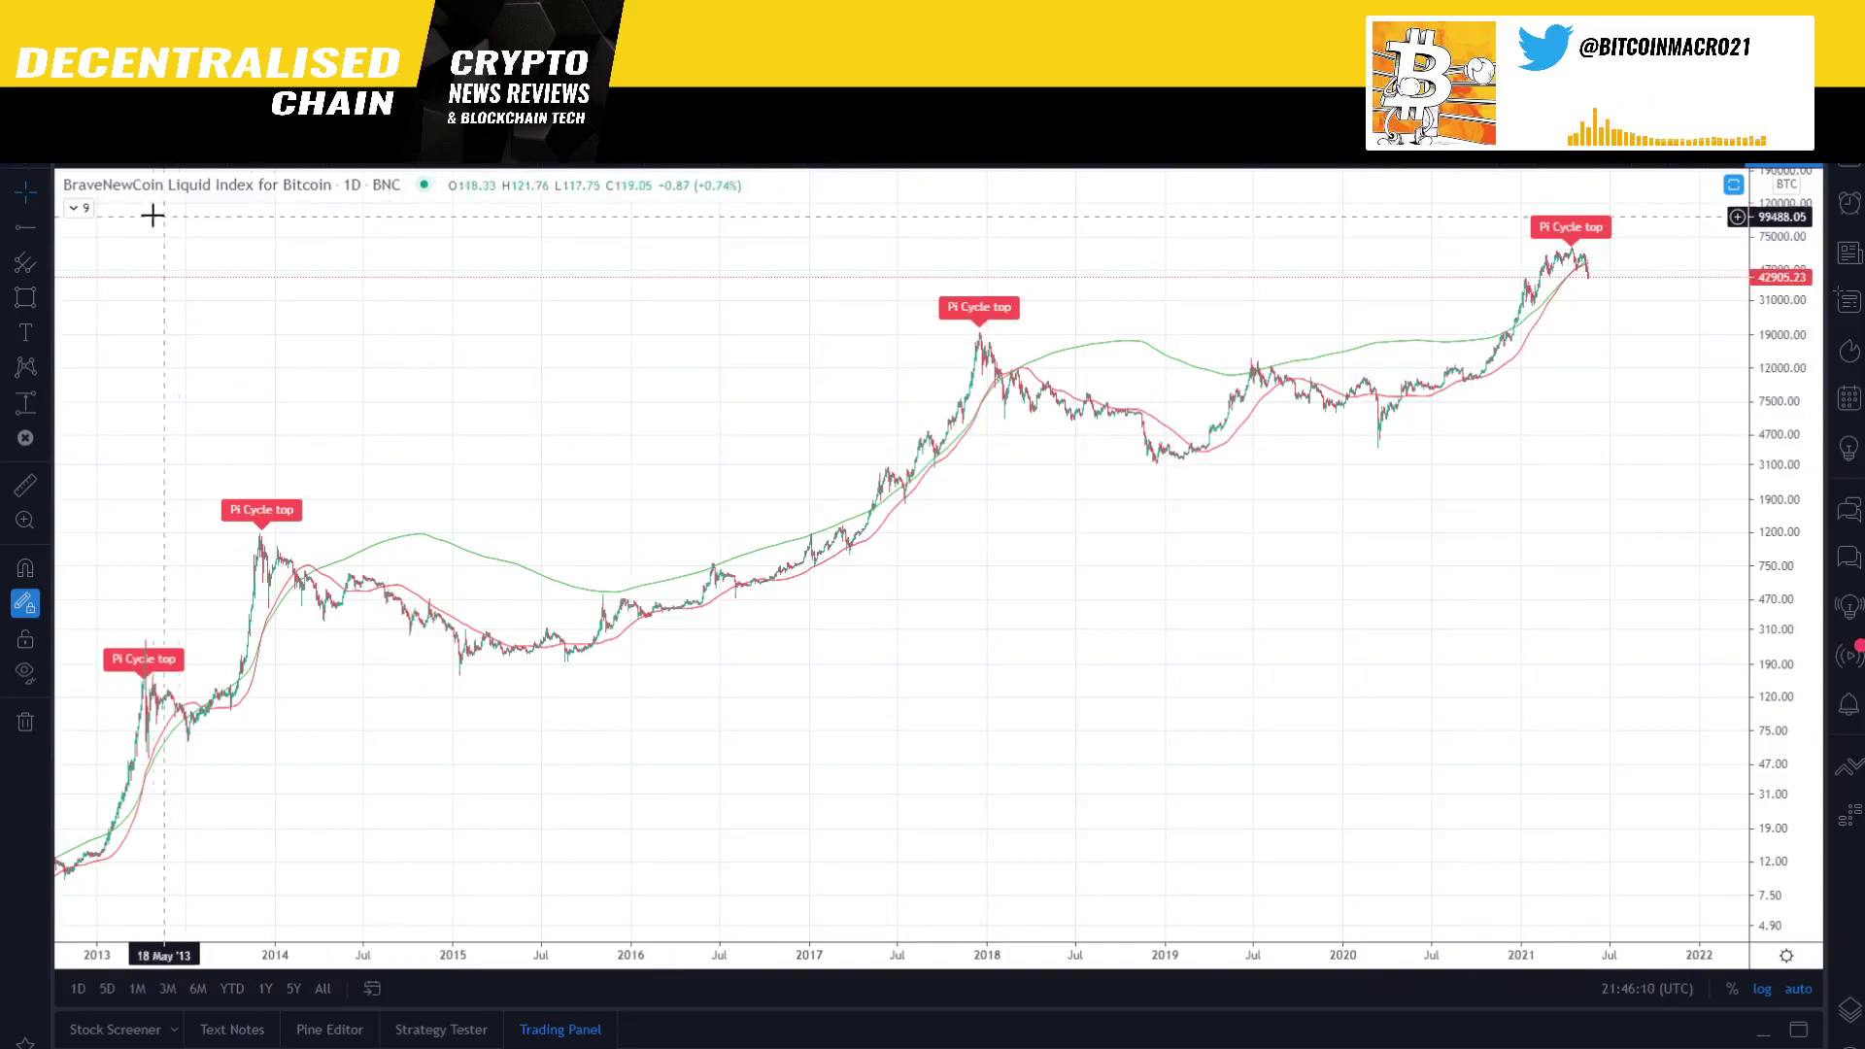
- Switch to TradingView, hide the Pi Cycle 350 111 indicator on the daily Bitcoin chart and restore the RSI pane
{"action": "left_click", "coordinate": [77, 208]}
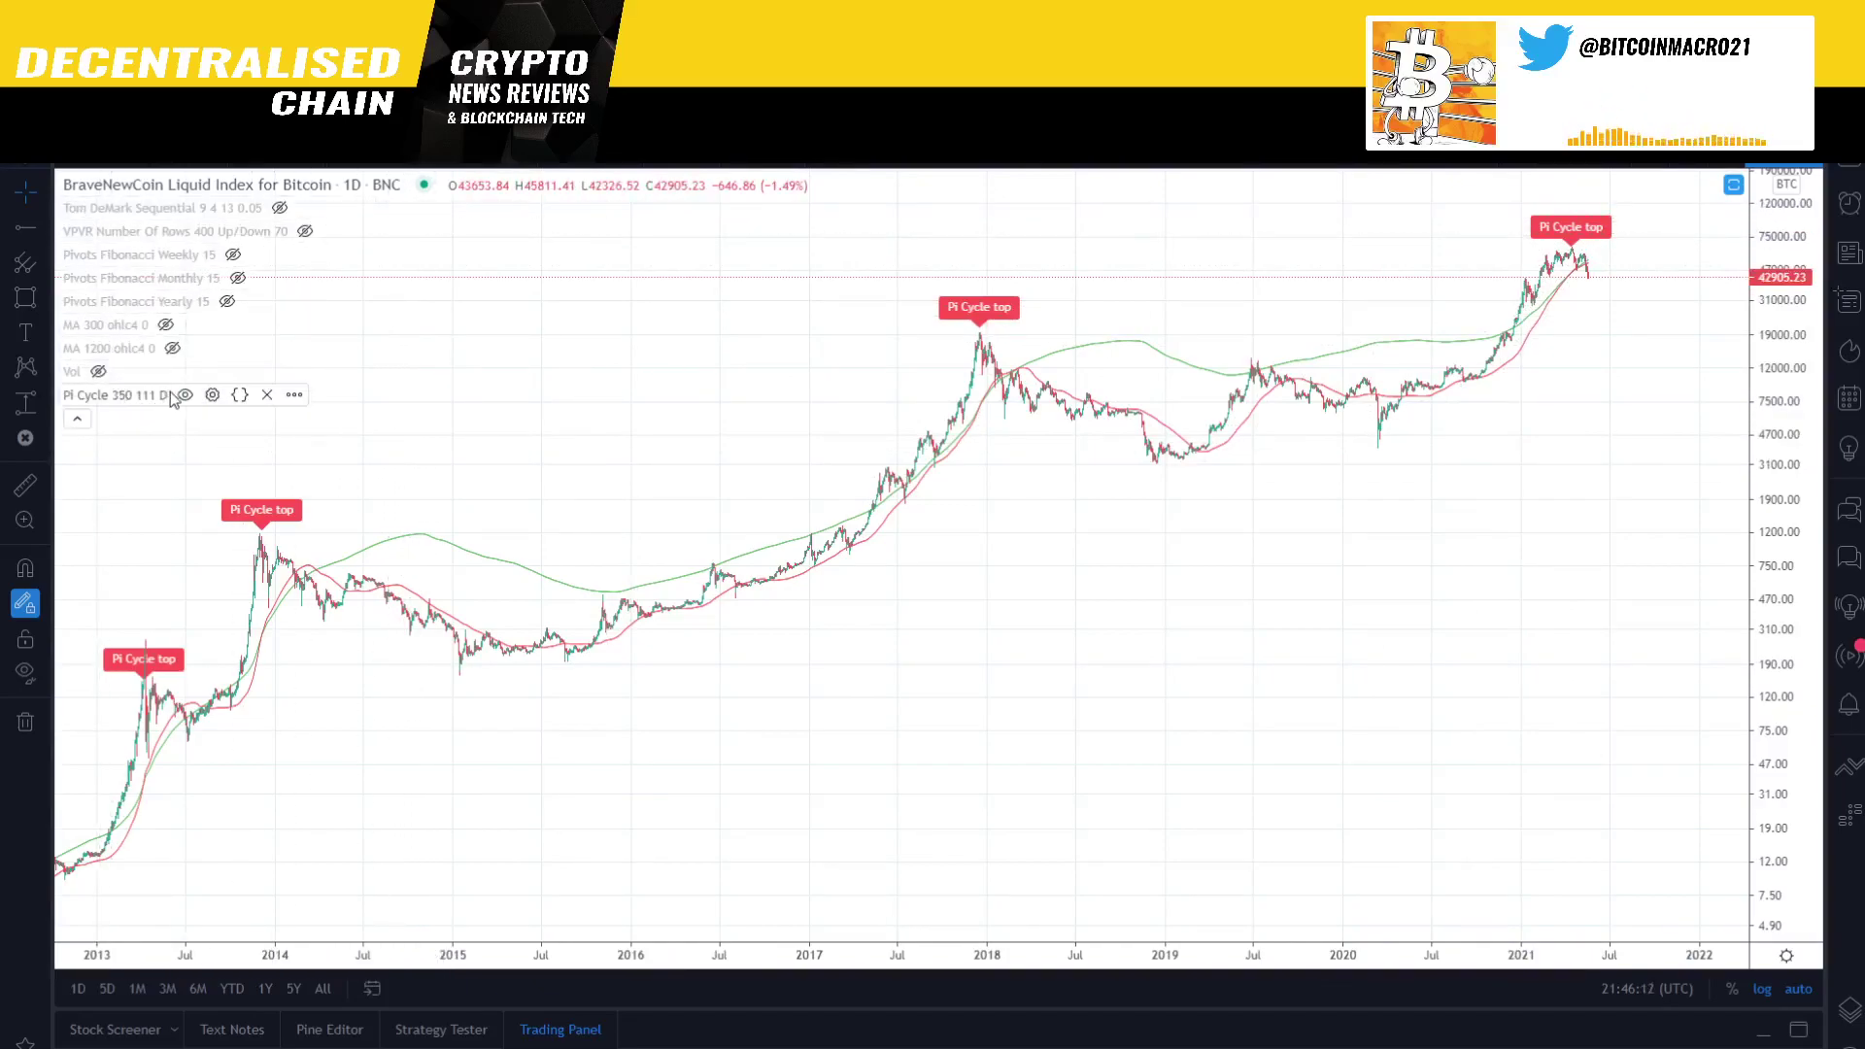
{"action": "left_click", "coordinate": [185, 394]}
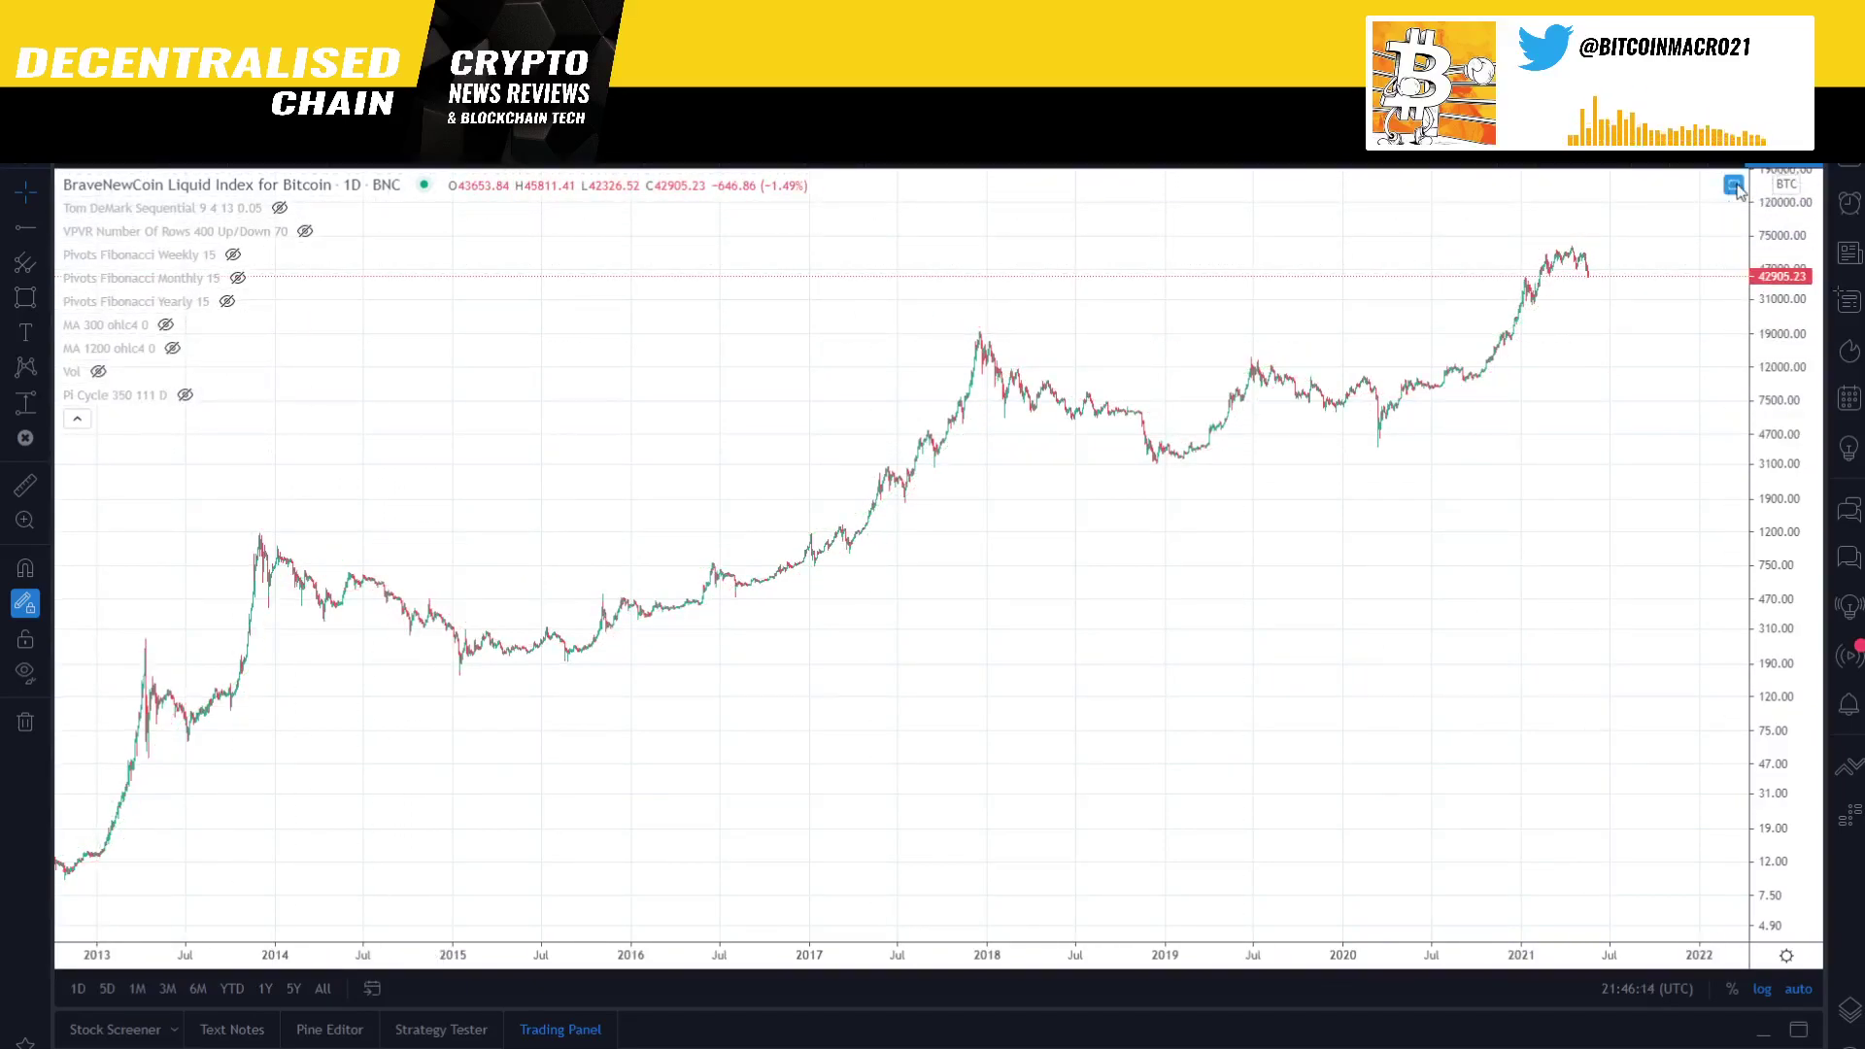
{"action": "double_click", "coordinate": [1512, 528]}
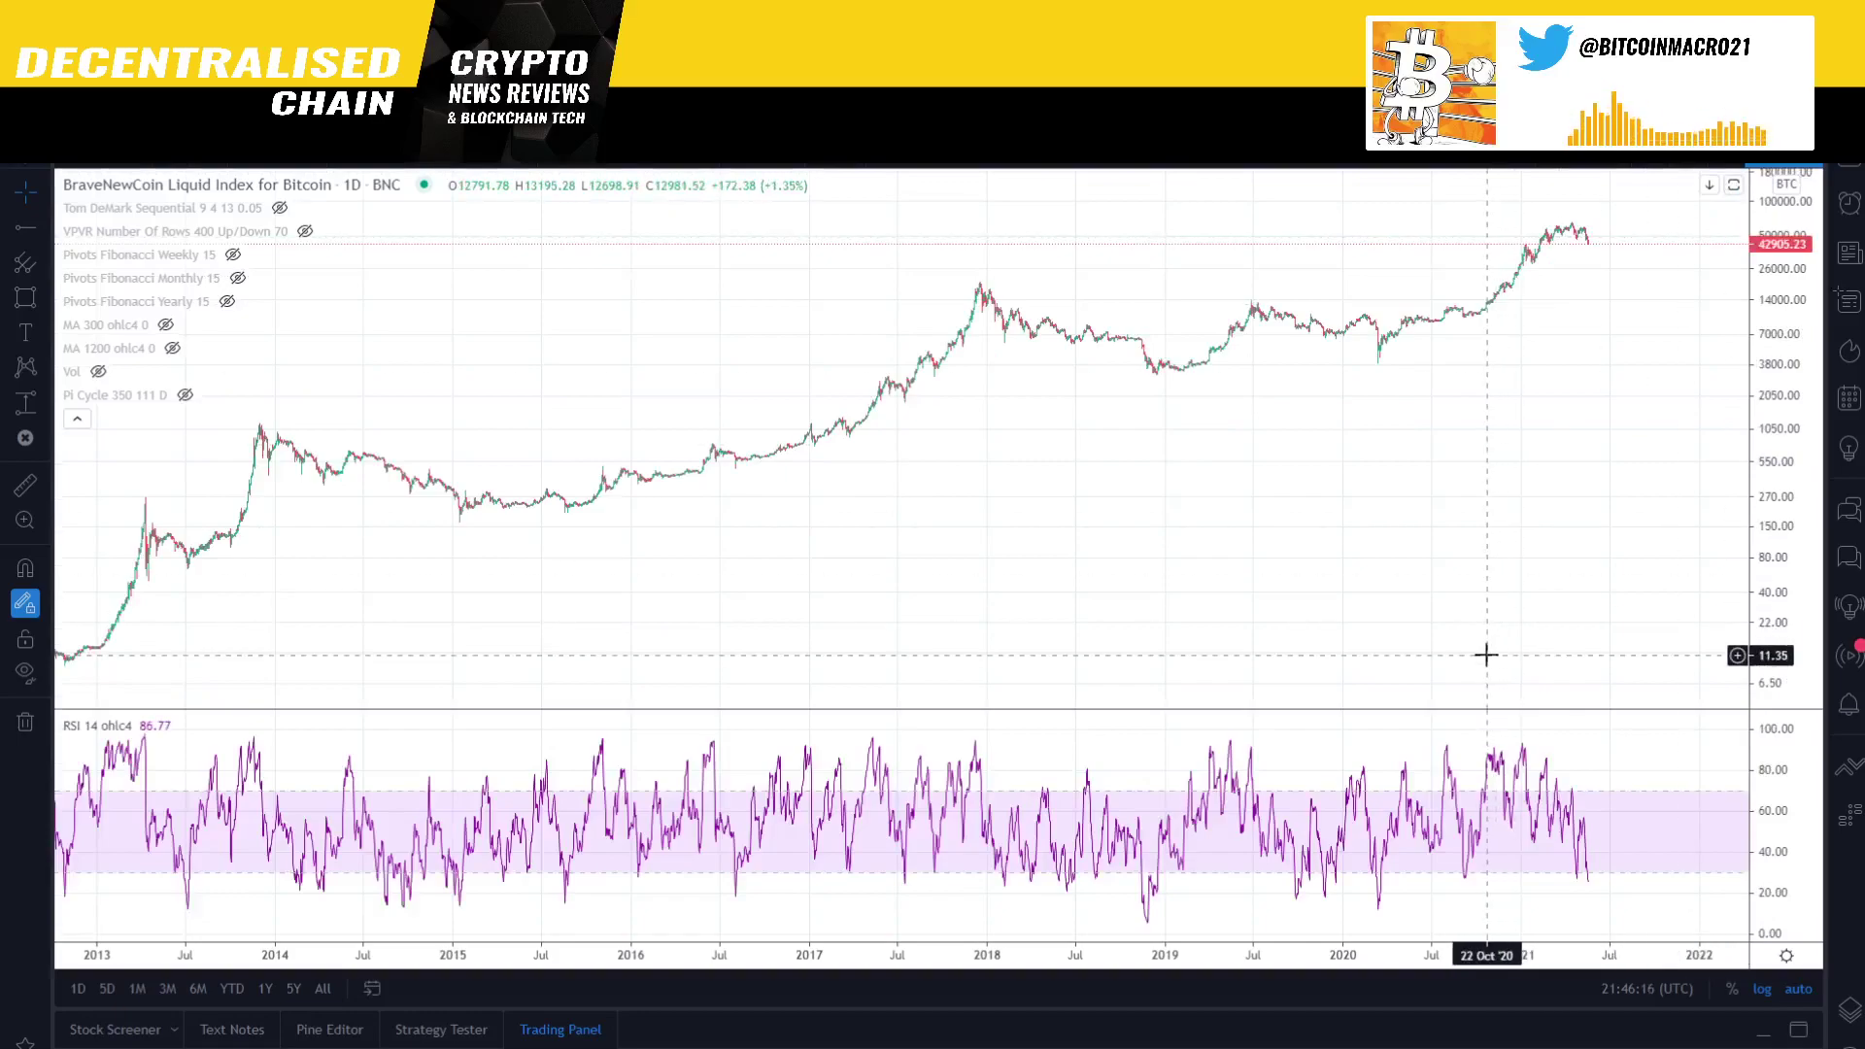
- Draw a falling trend line over the RSI peaks from about 97 on 4 Jan 2021 to about 59 on 10 Jun 2021
{"action": "scroll", "coordinate": [1432, 695], "scroll_direction": "up", "scroll_amount": 6}
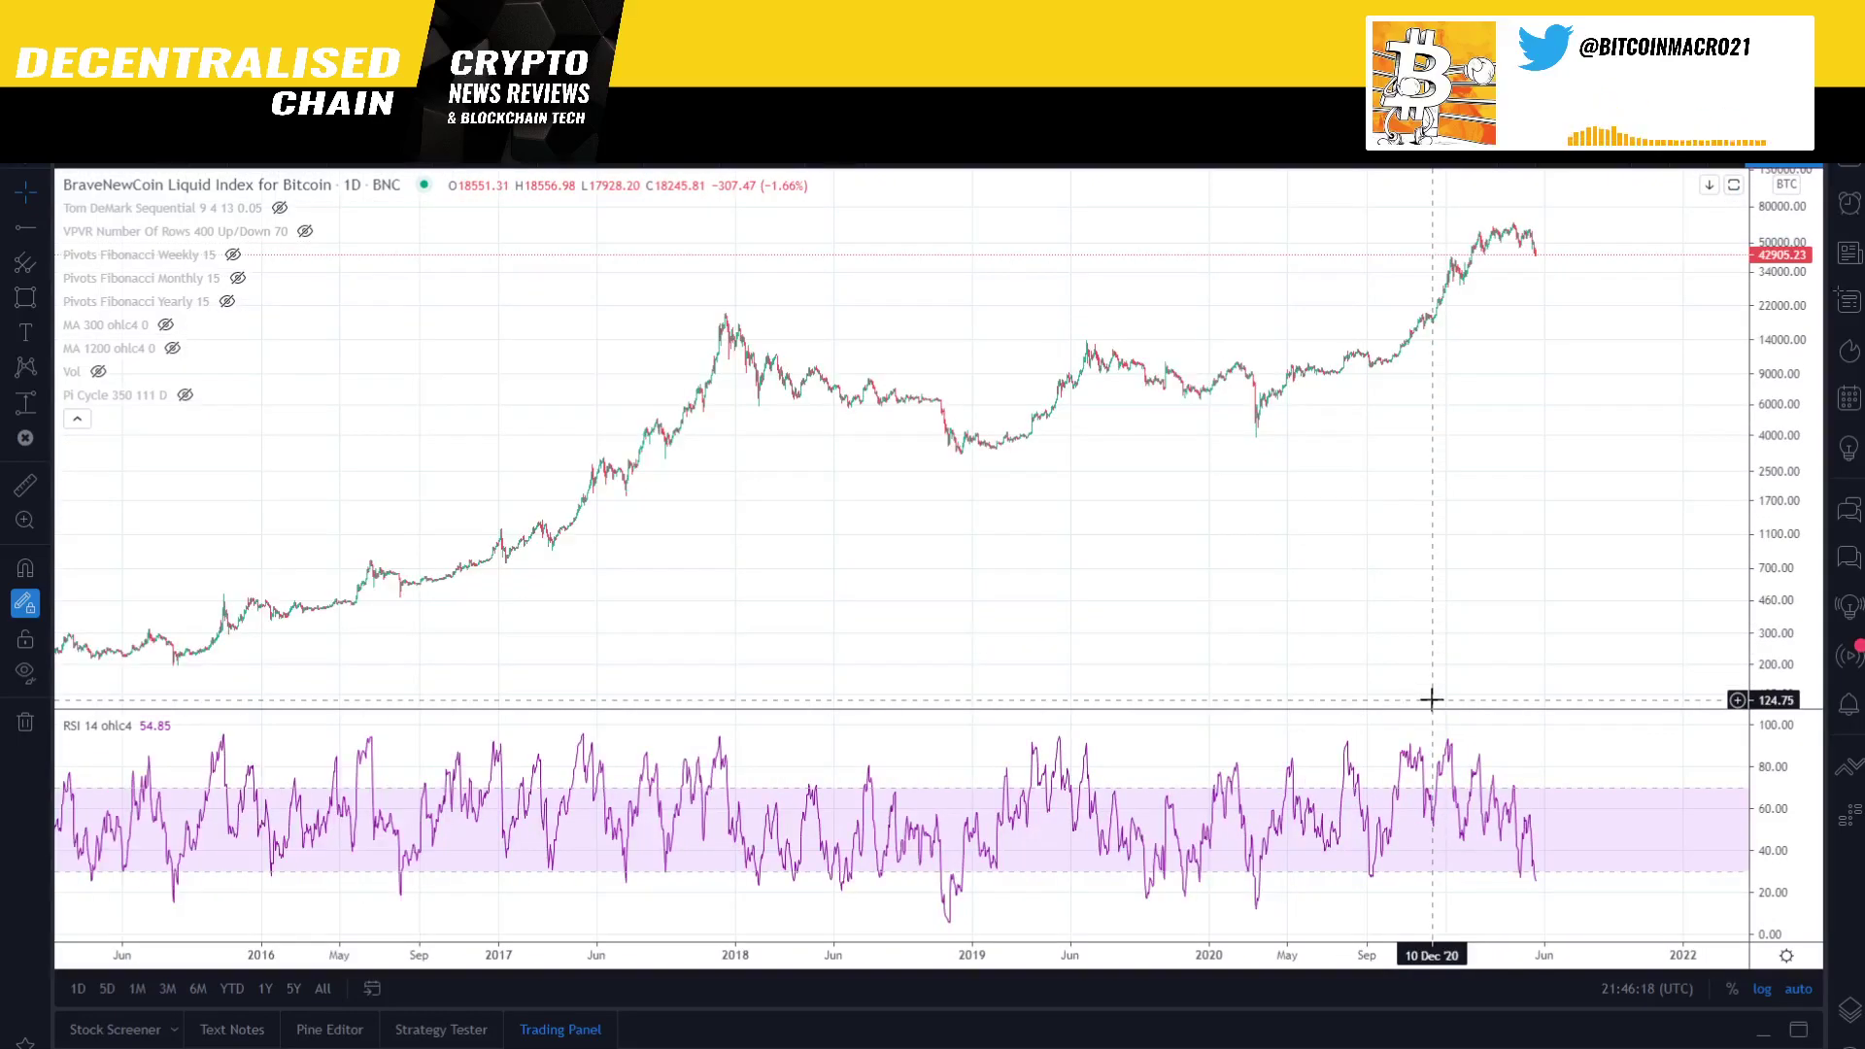
{"action": "scroll", "coordinate": [1432, 698], "scroll_direction": "up", "scroll_amount": 3}
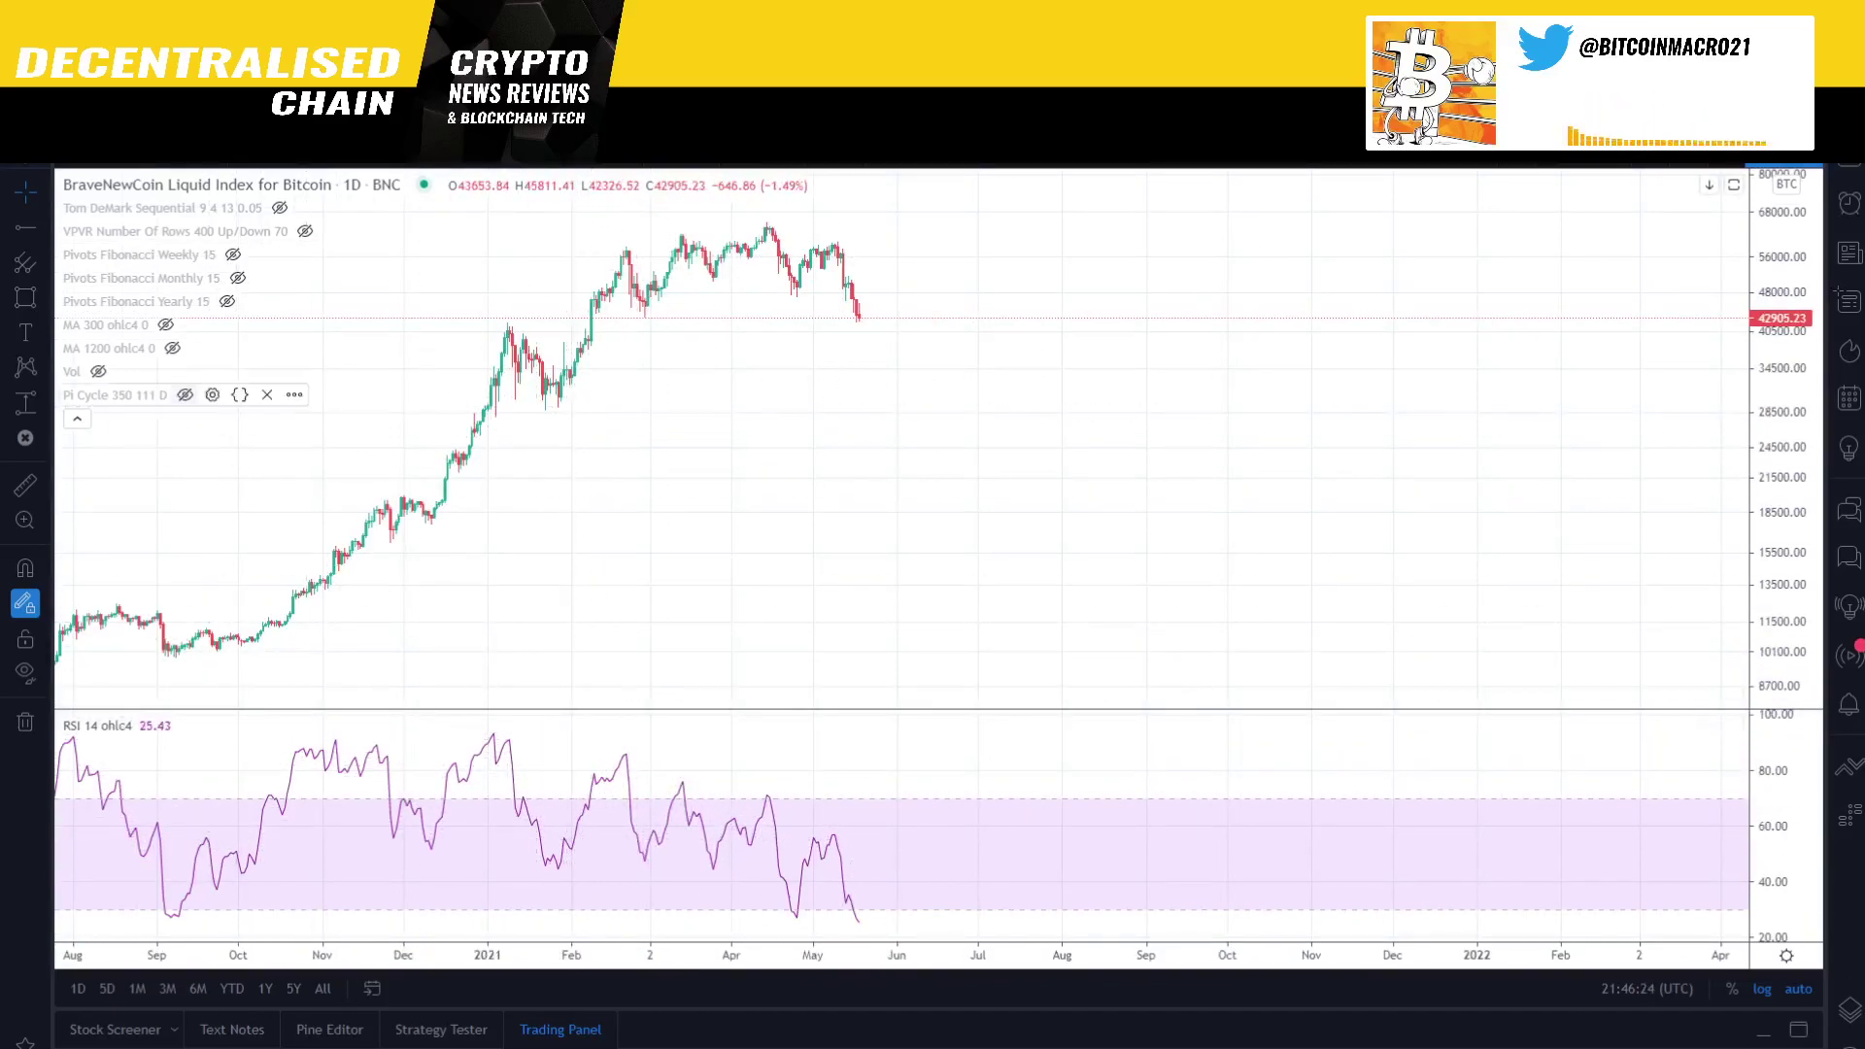
{"action": "left_click", "coordinate": [44, 230]}
{"action": "left_click", "coordinate": [85, 233]}
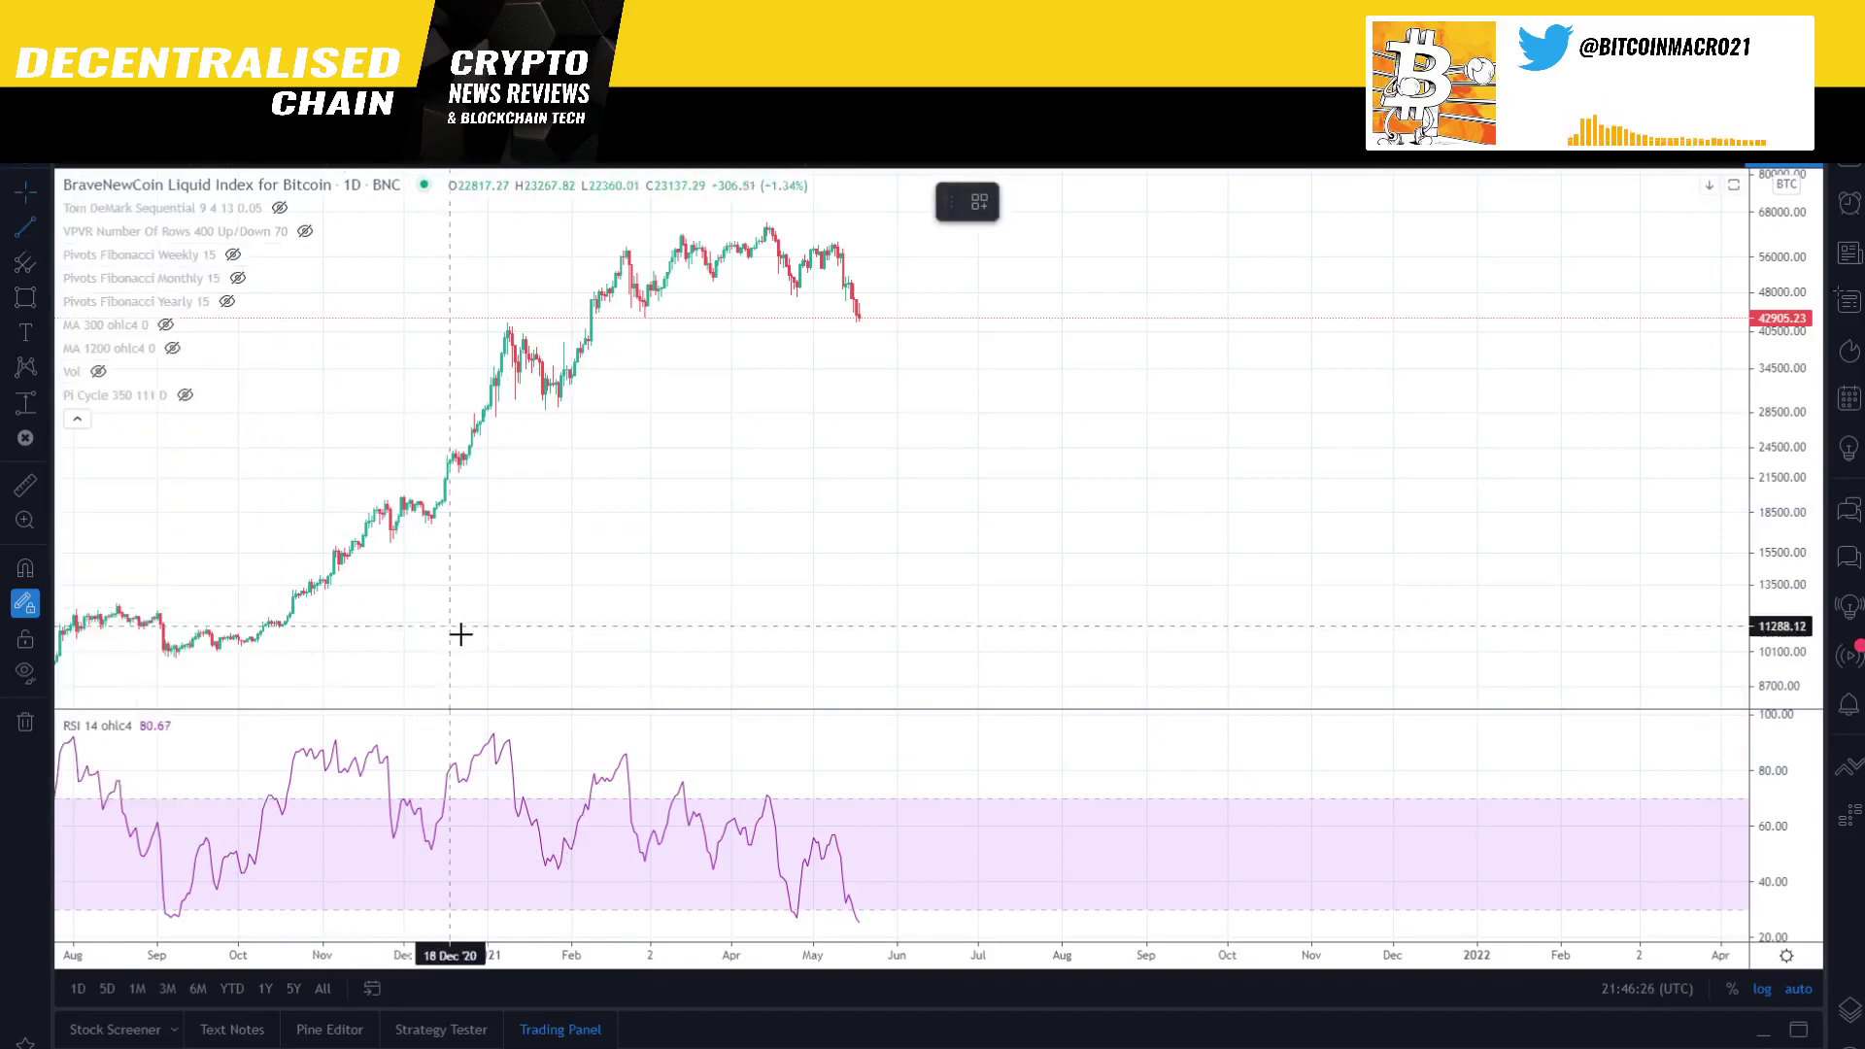
{"action": "left_click", "coordinate": [505, 728]}
{"action": "left_click", "coordinate": [926, 827]}
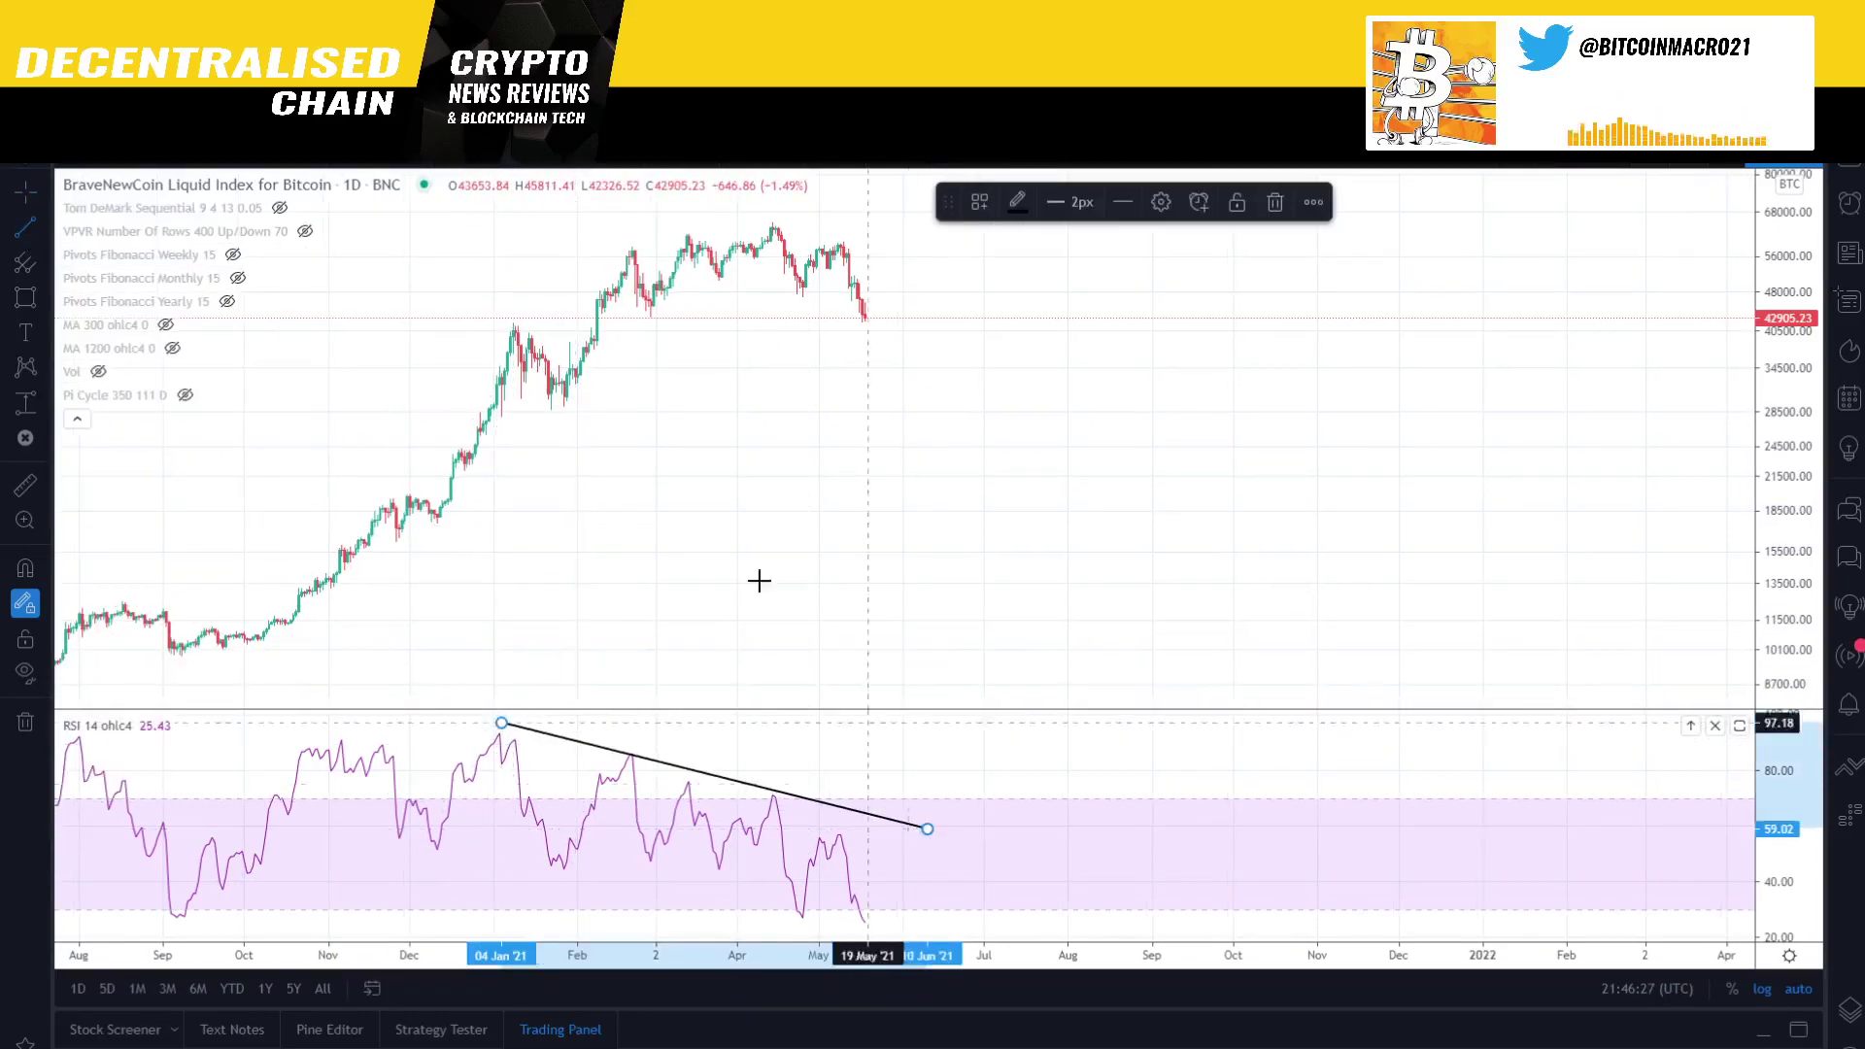
- Draw price trend lines: one rising from 5 Jan to 23 Mar 2021, one falling from 16 Apr, and one flat from 22 Apr to 30 May
{"action": "left_click", "coordinate": [504, 322]}
{"action": "left_click", "coordinate": [713, 214]}
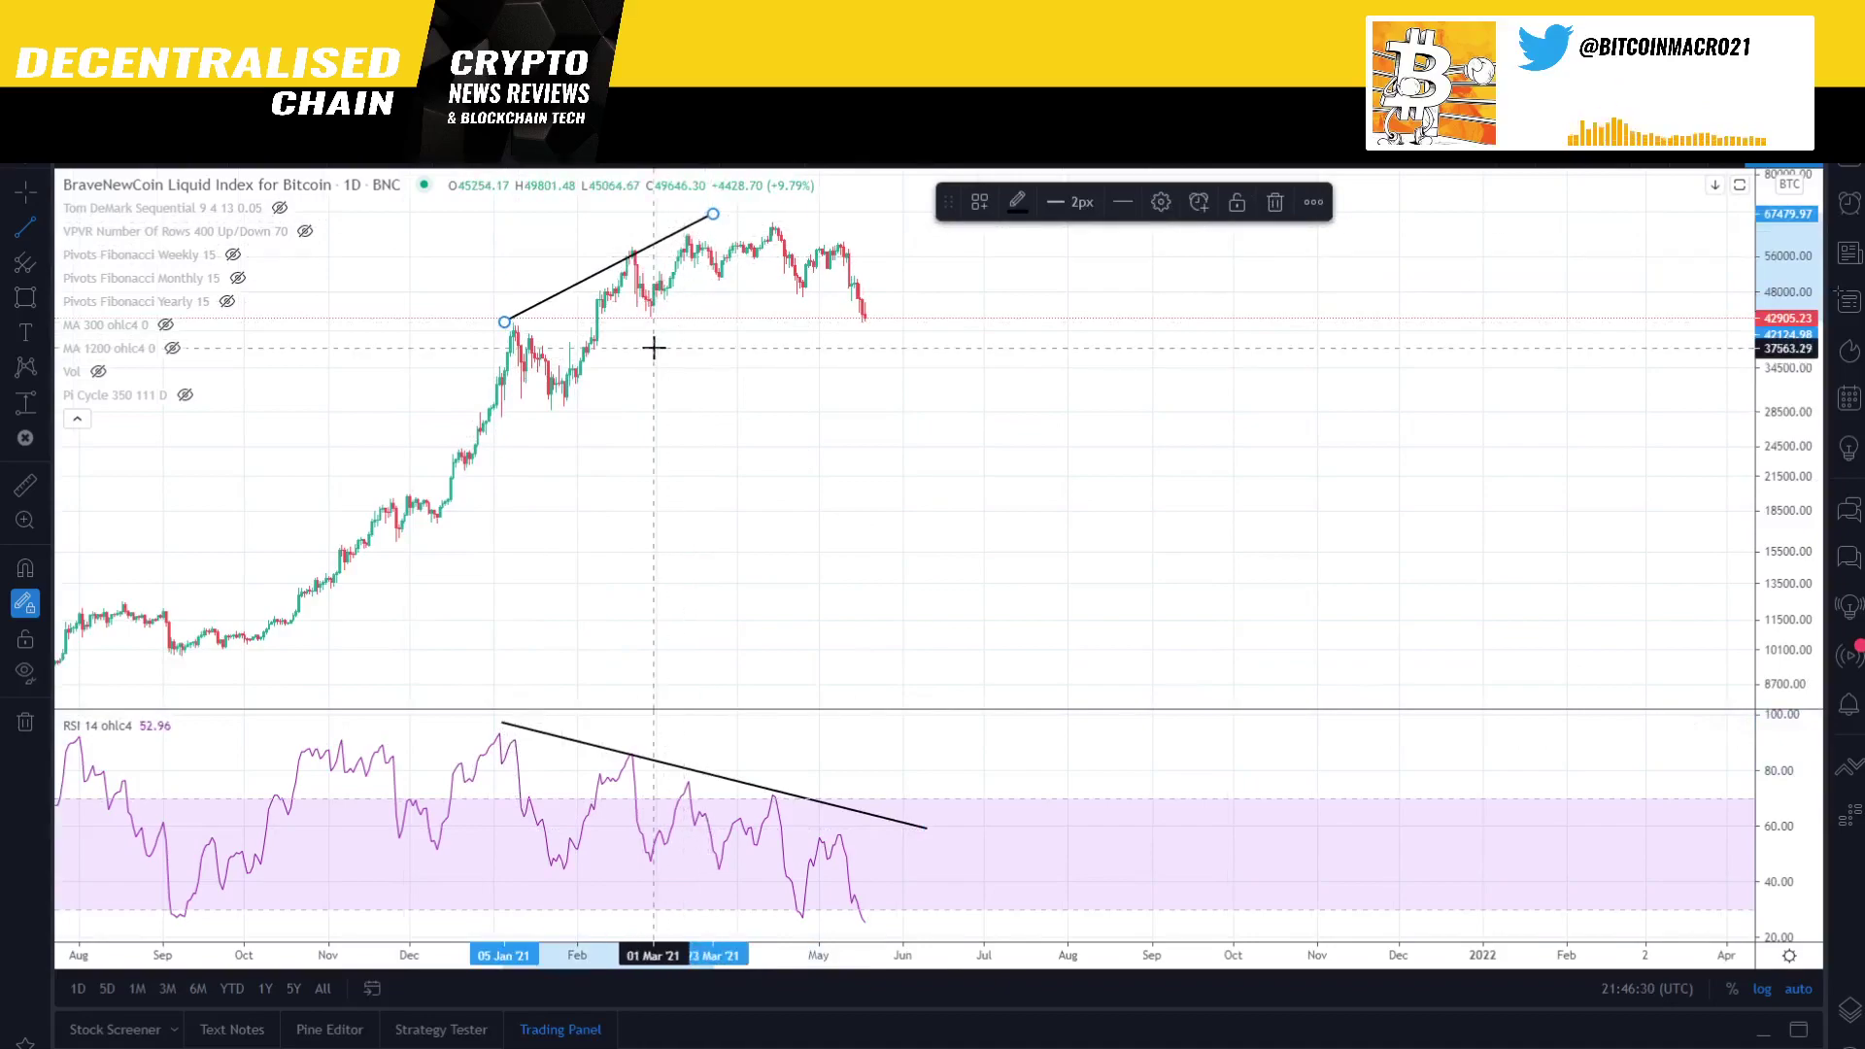
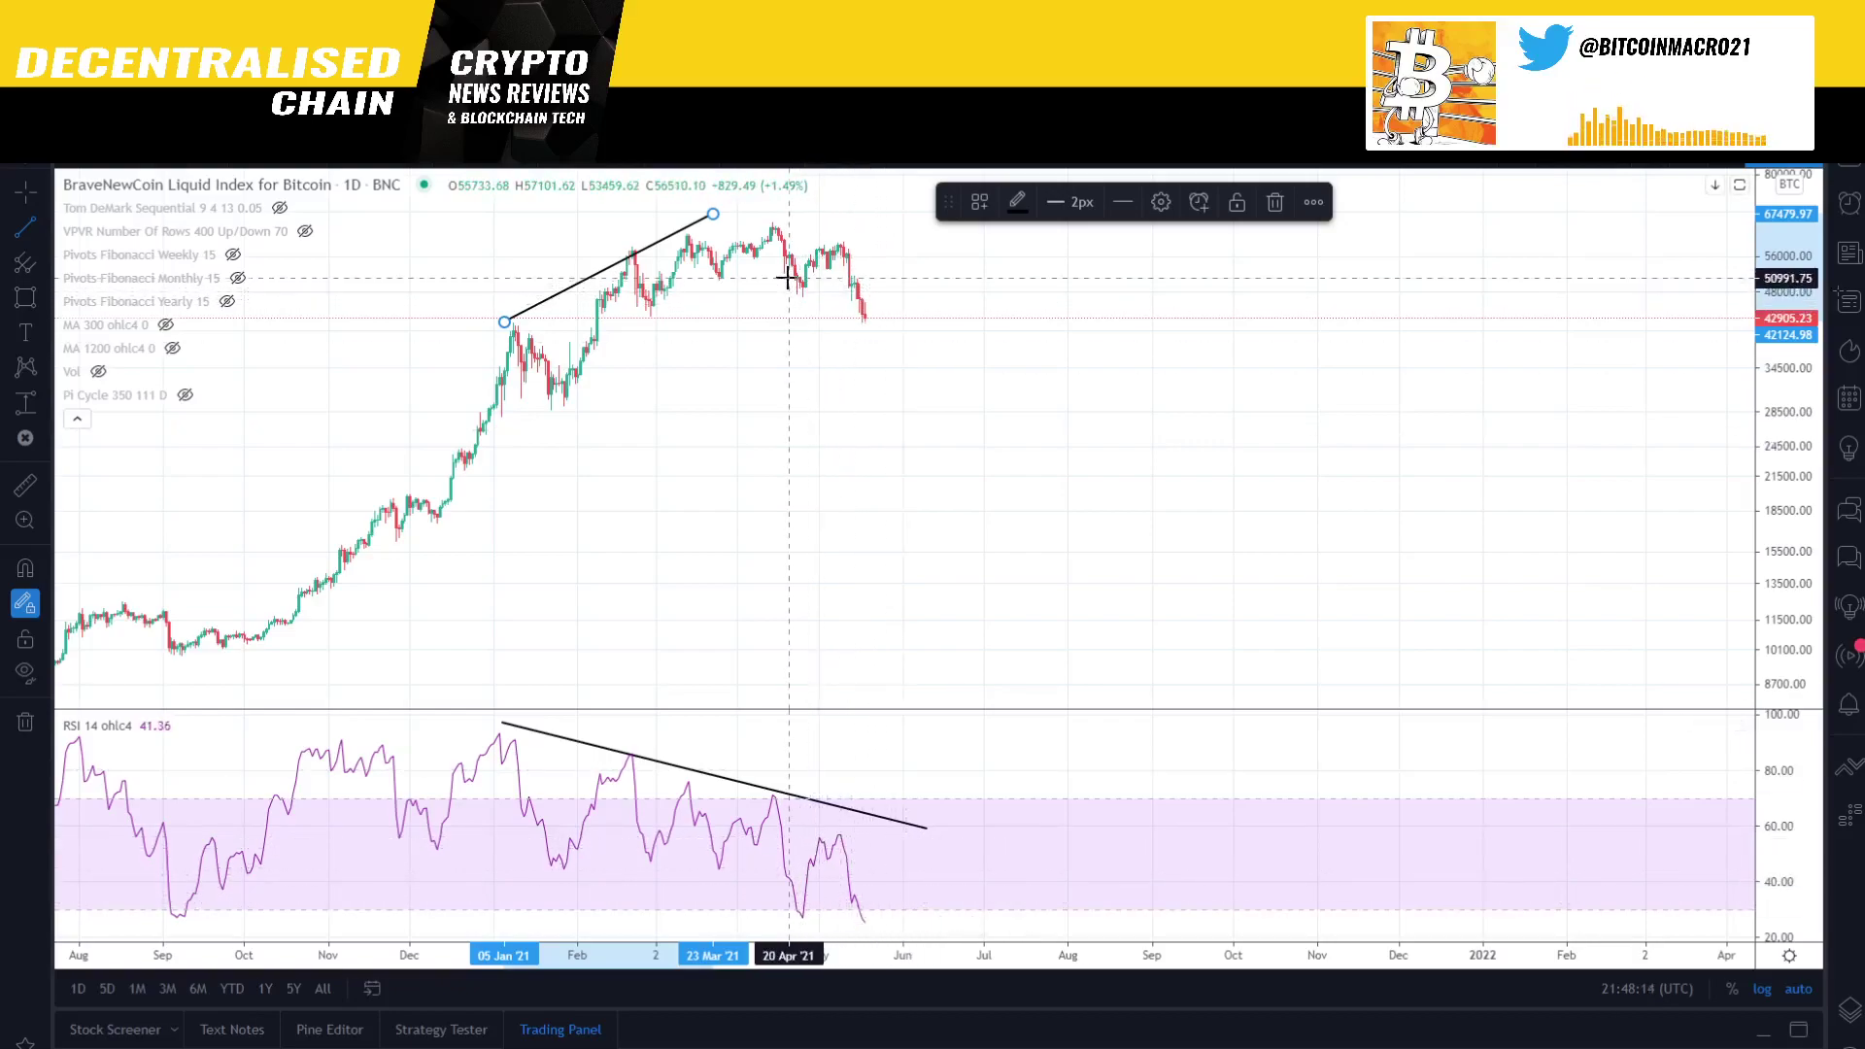
{"action": "left_click", "coordinate": [778, 218]}
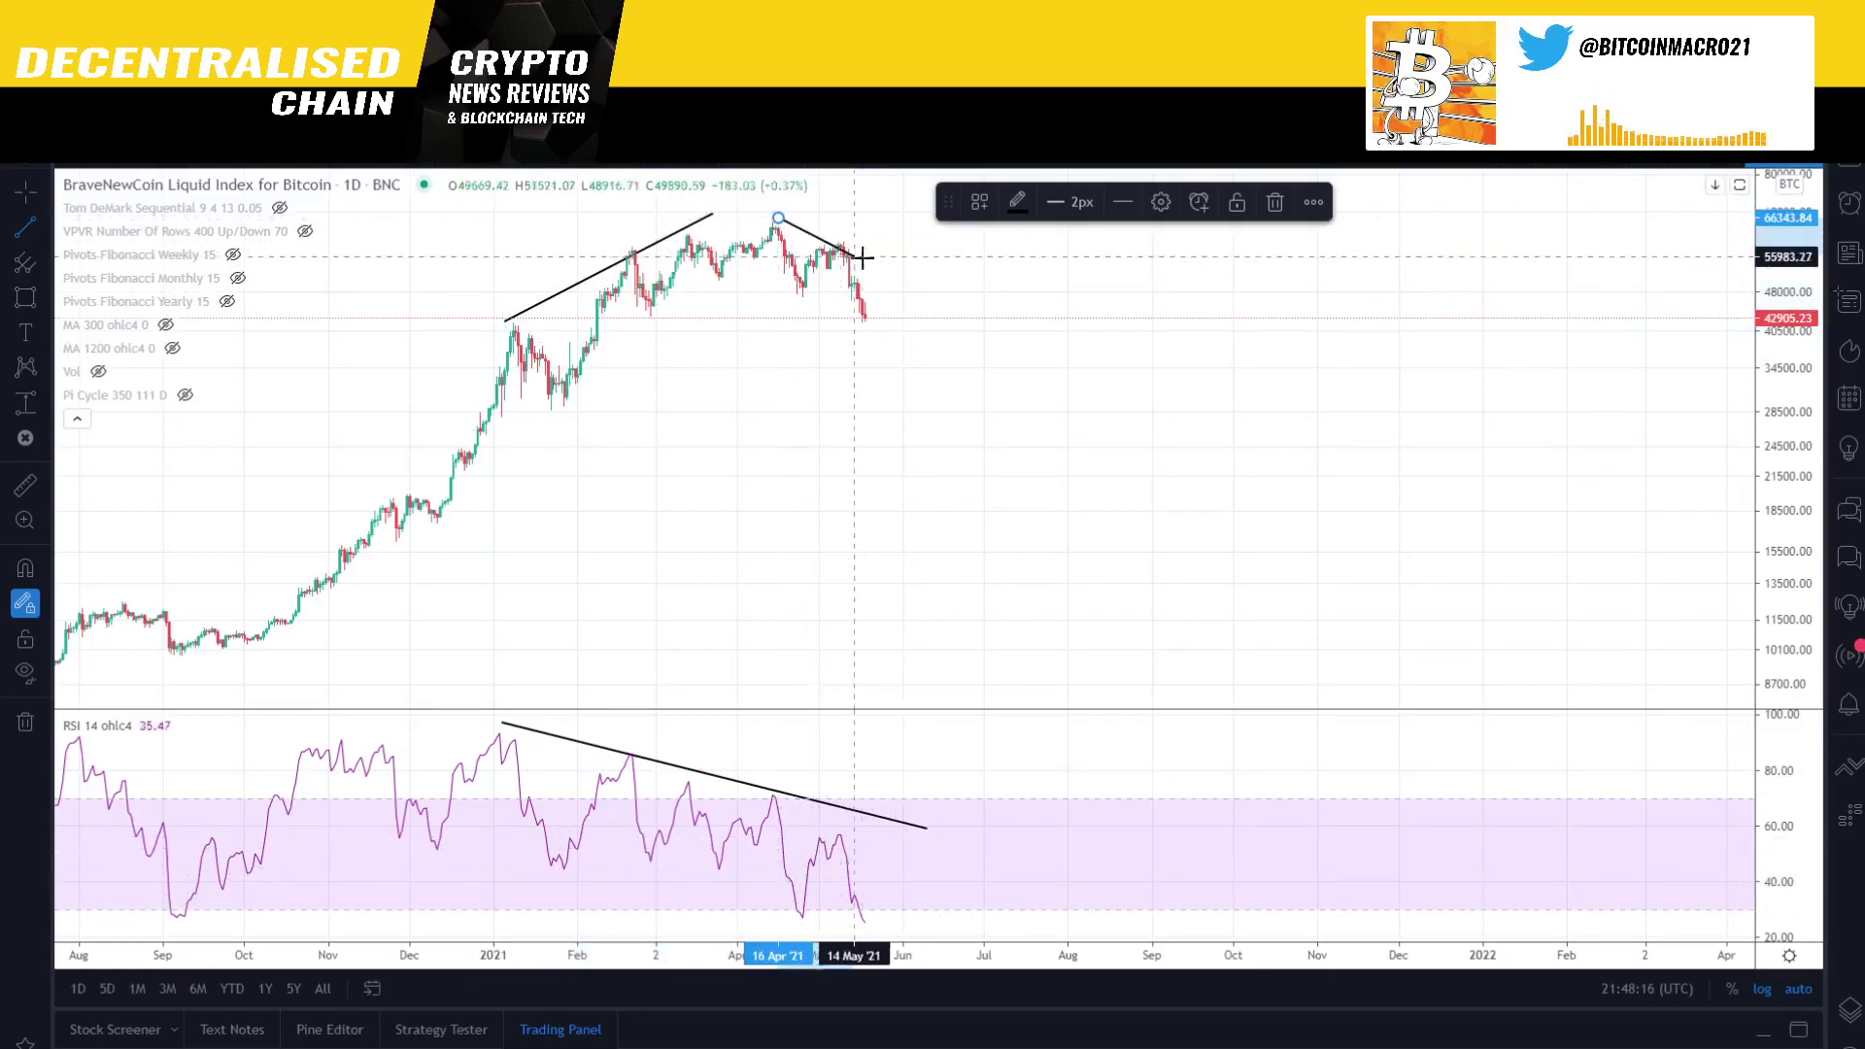
{"action": "left_click", "coordinate": [884, 258]}
{"action": "left_click", "coordinate": [794, 298]}
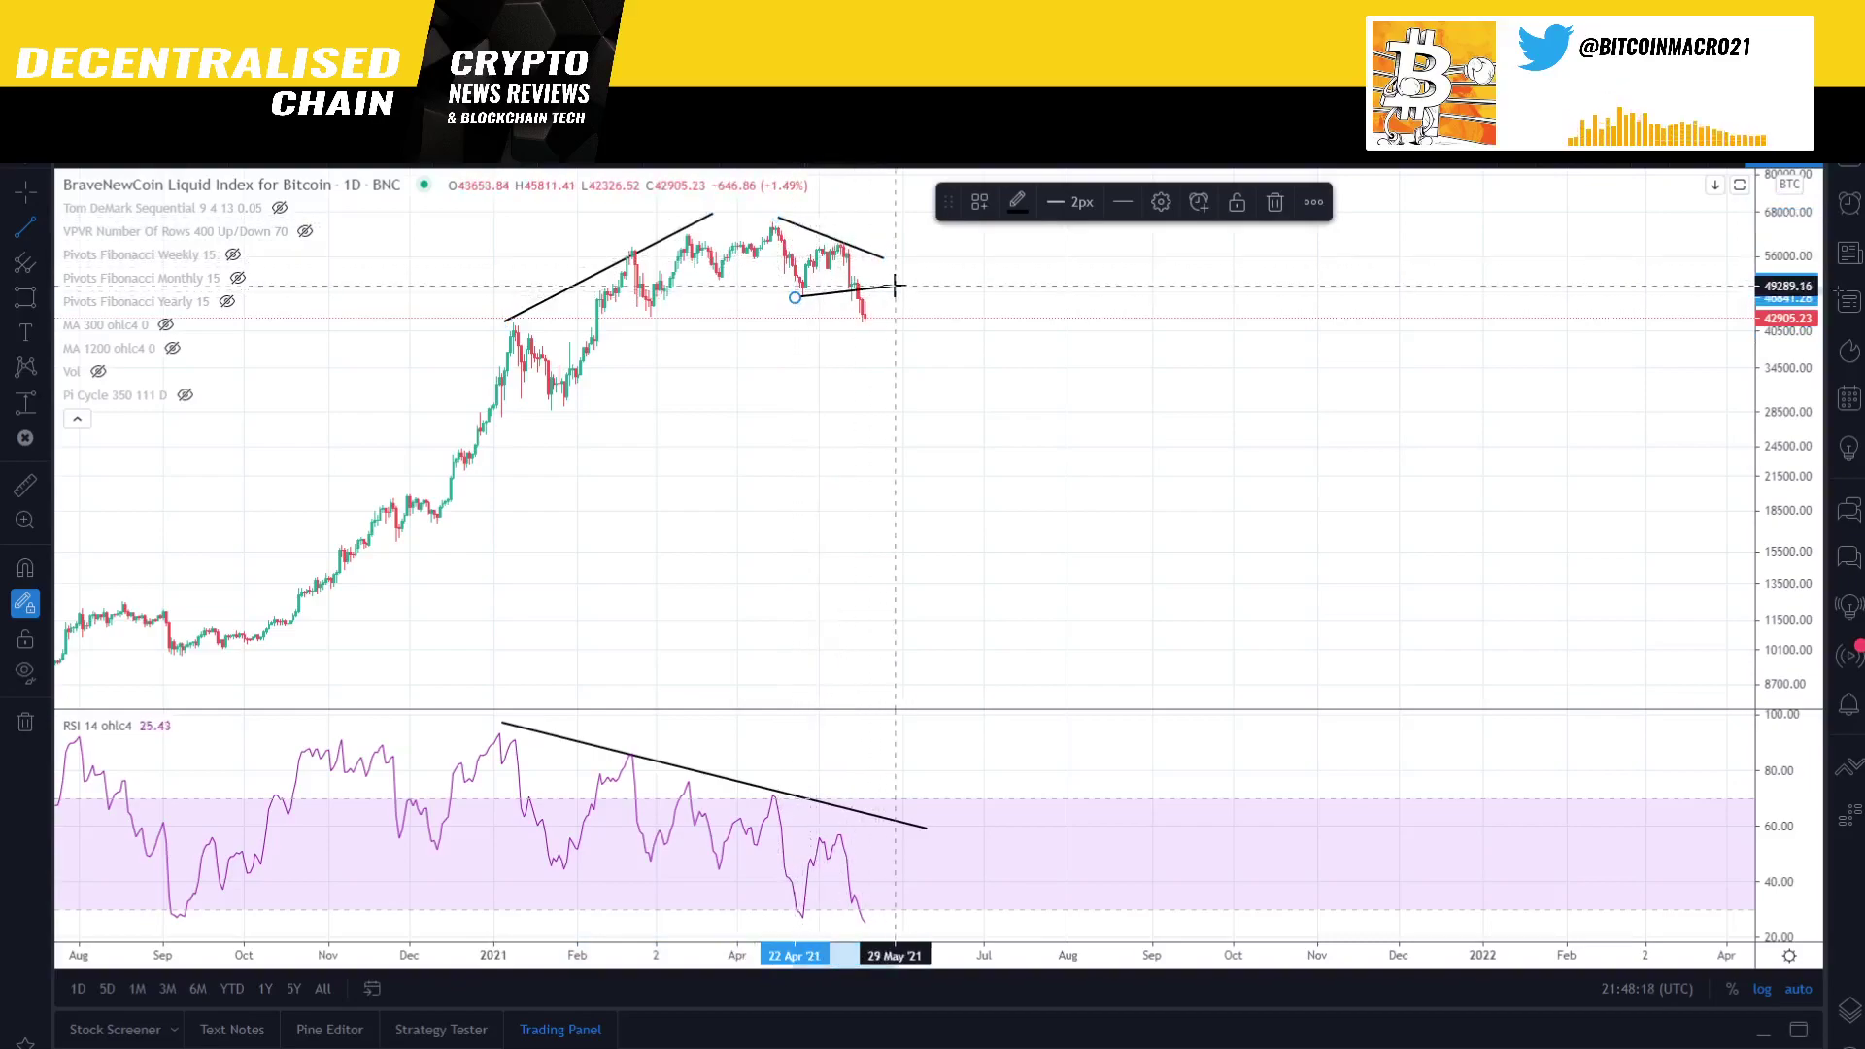
{"action": "left_click", "coordinate": [897, 298]}
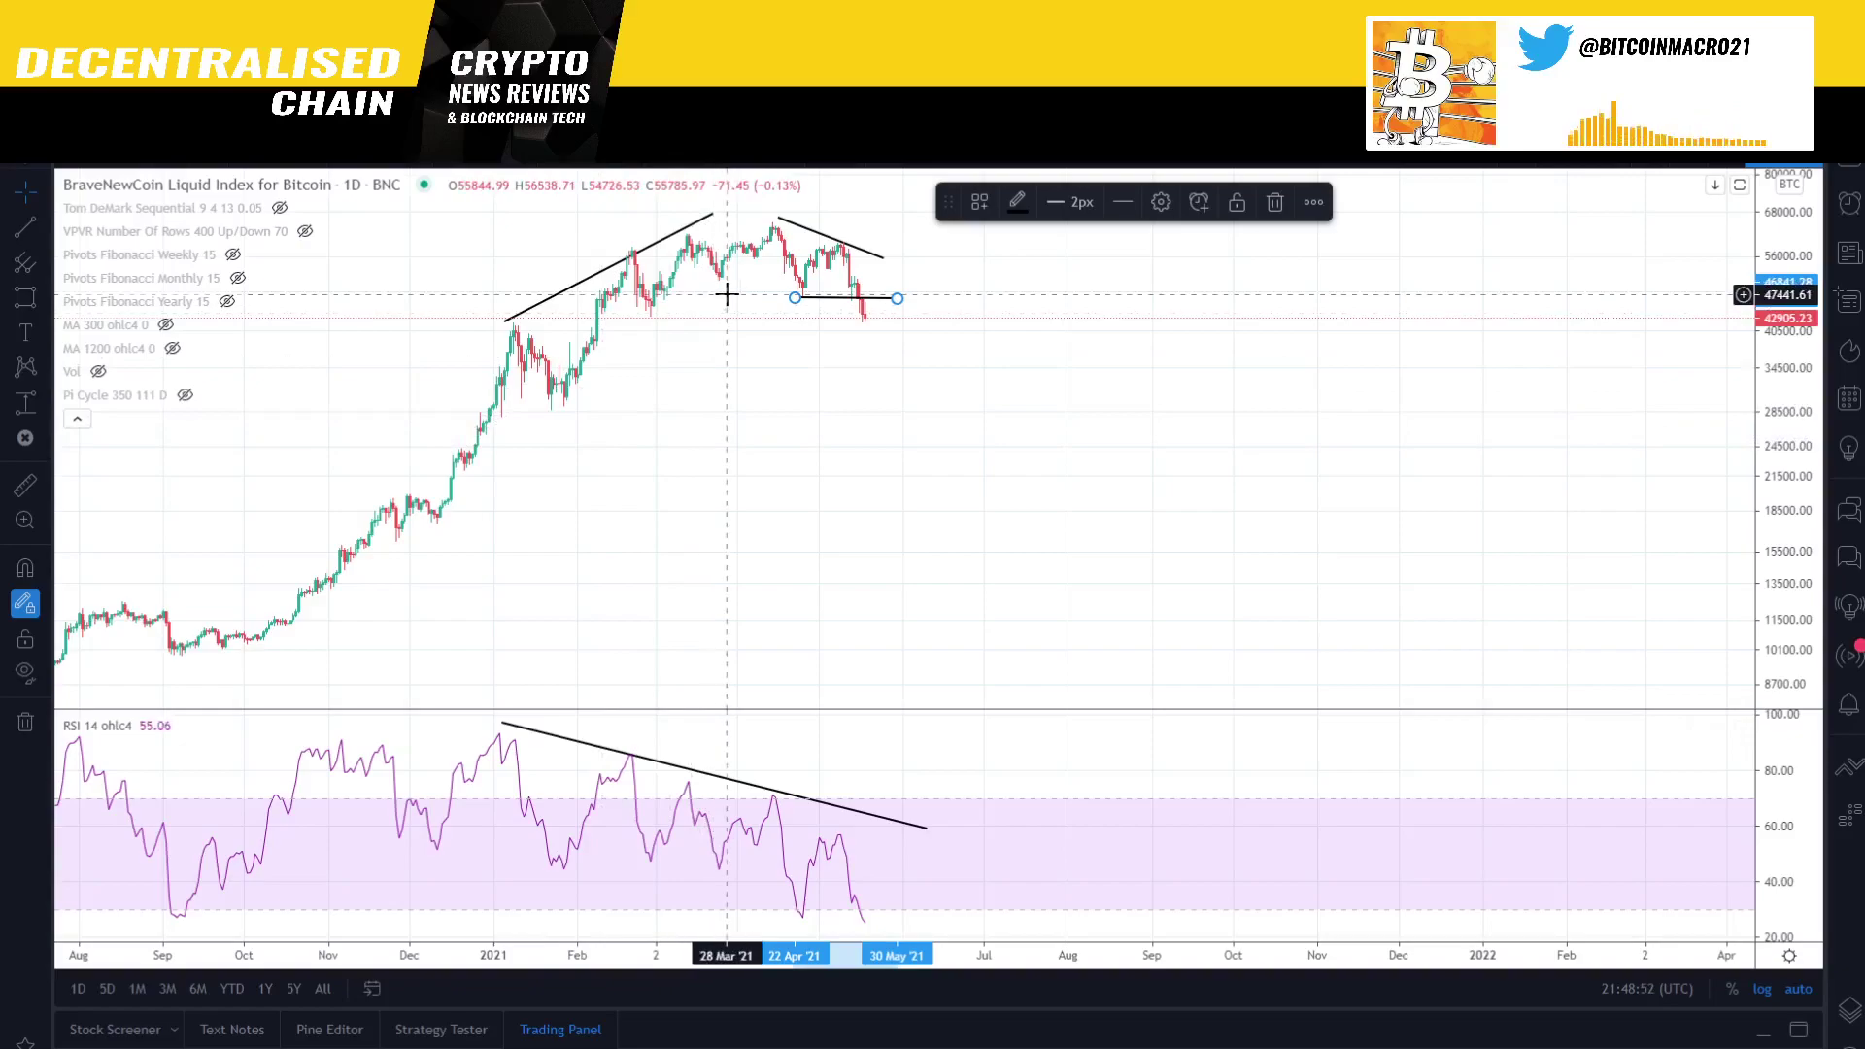
- Undo the three trend lines drawn on the price chart
{"action": "key", "text": "ctrl+z"}
{"action": "key", "text": "ctrl+z"}
{"action": "key", "text": "ctrl+z"}
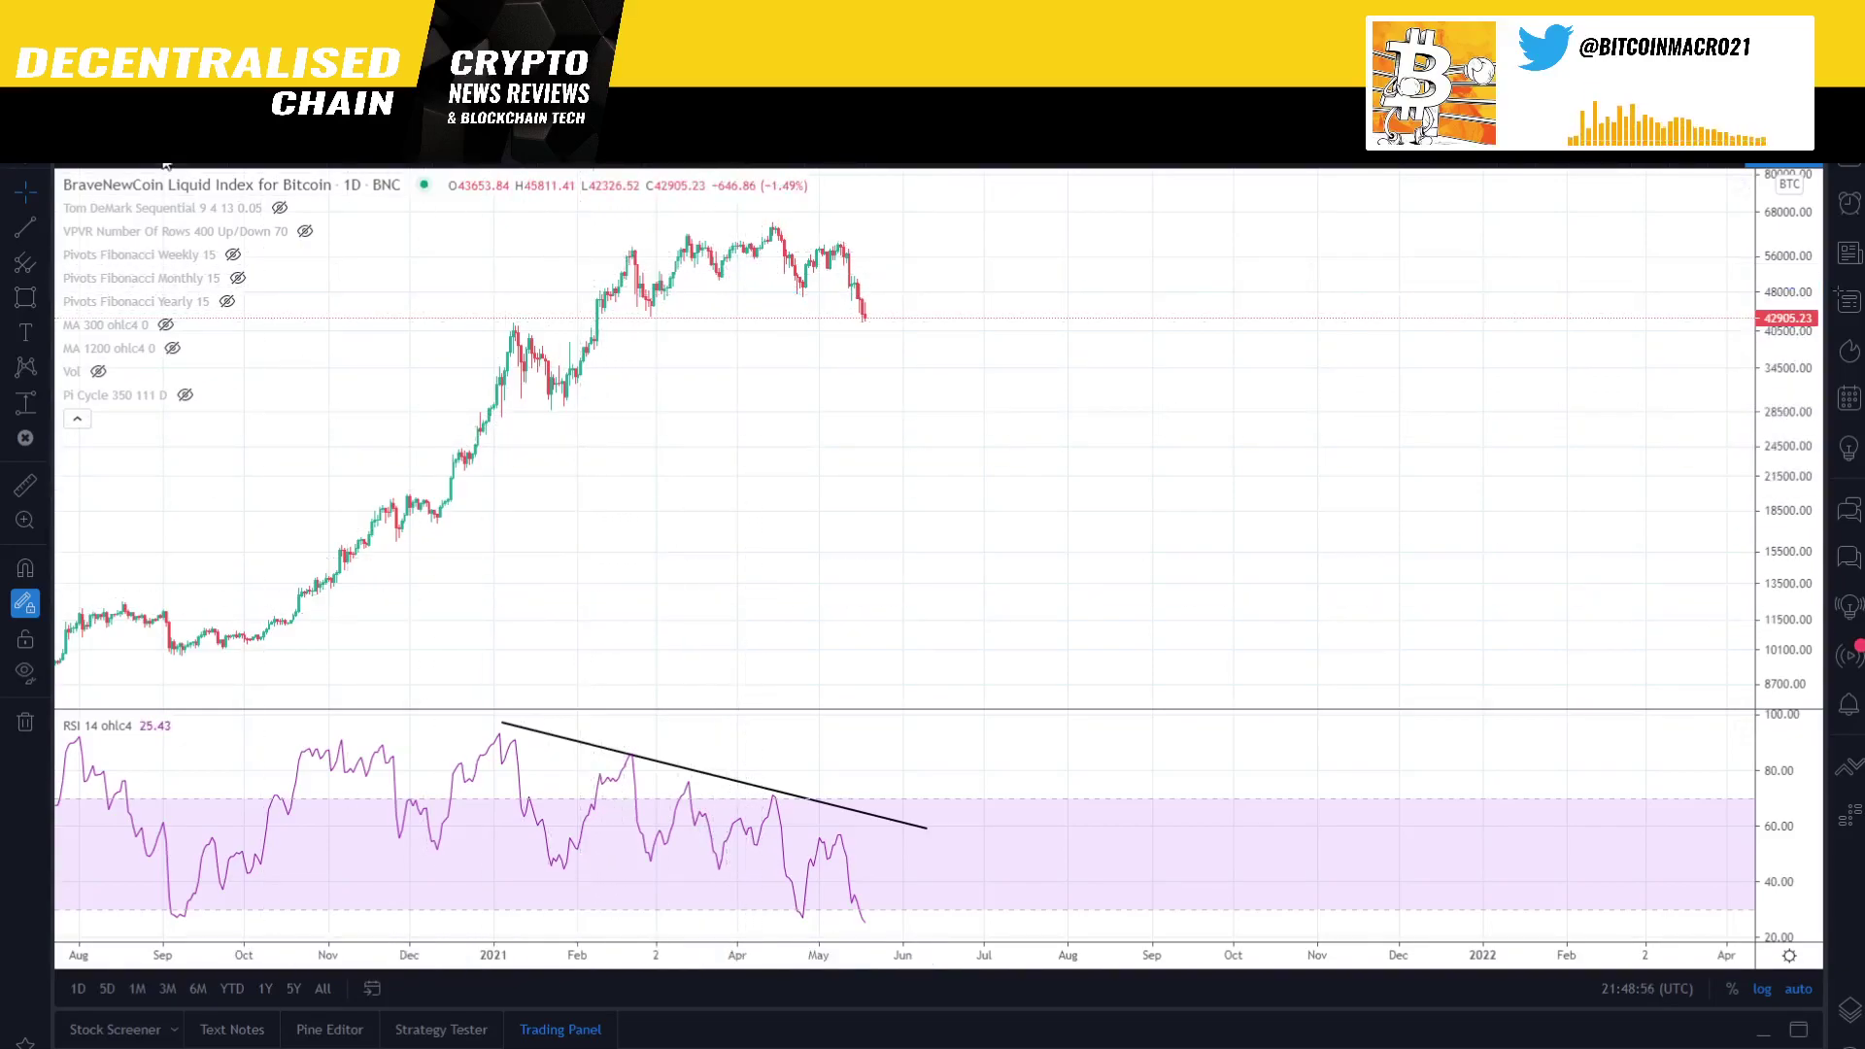
- Set the chart interval to 3 days and delete the trend line on the RSI
{"action": "left_click", "coordinate": [165, 167]}
{"action": "left_click", "coordinate": [184, 770]}
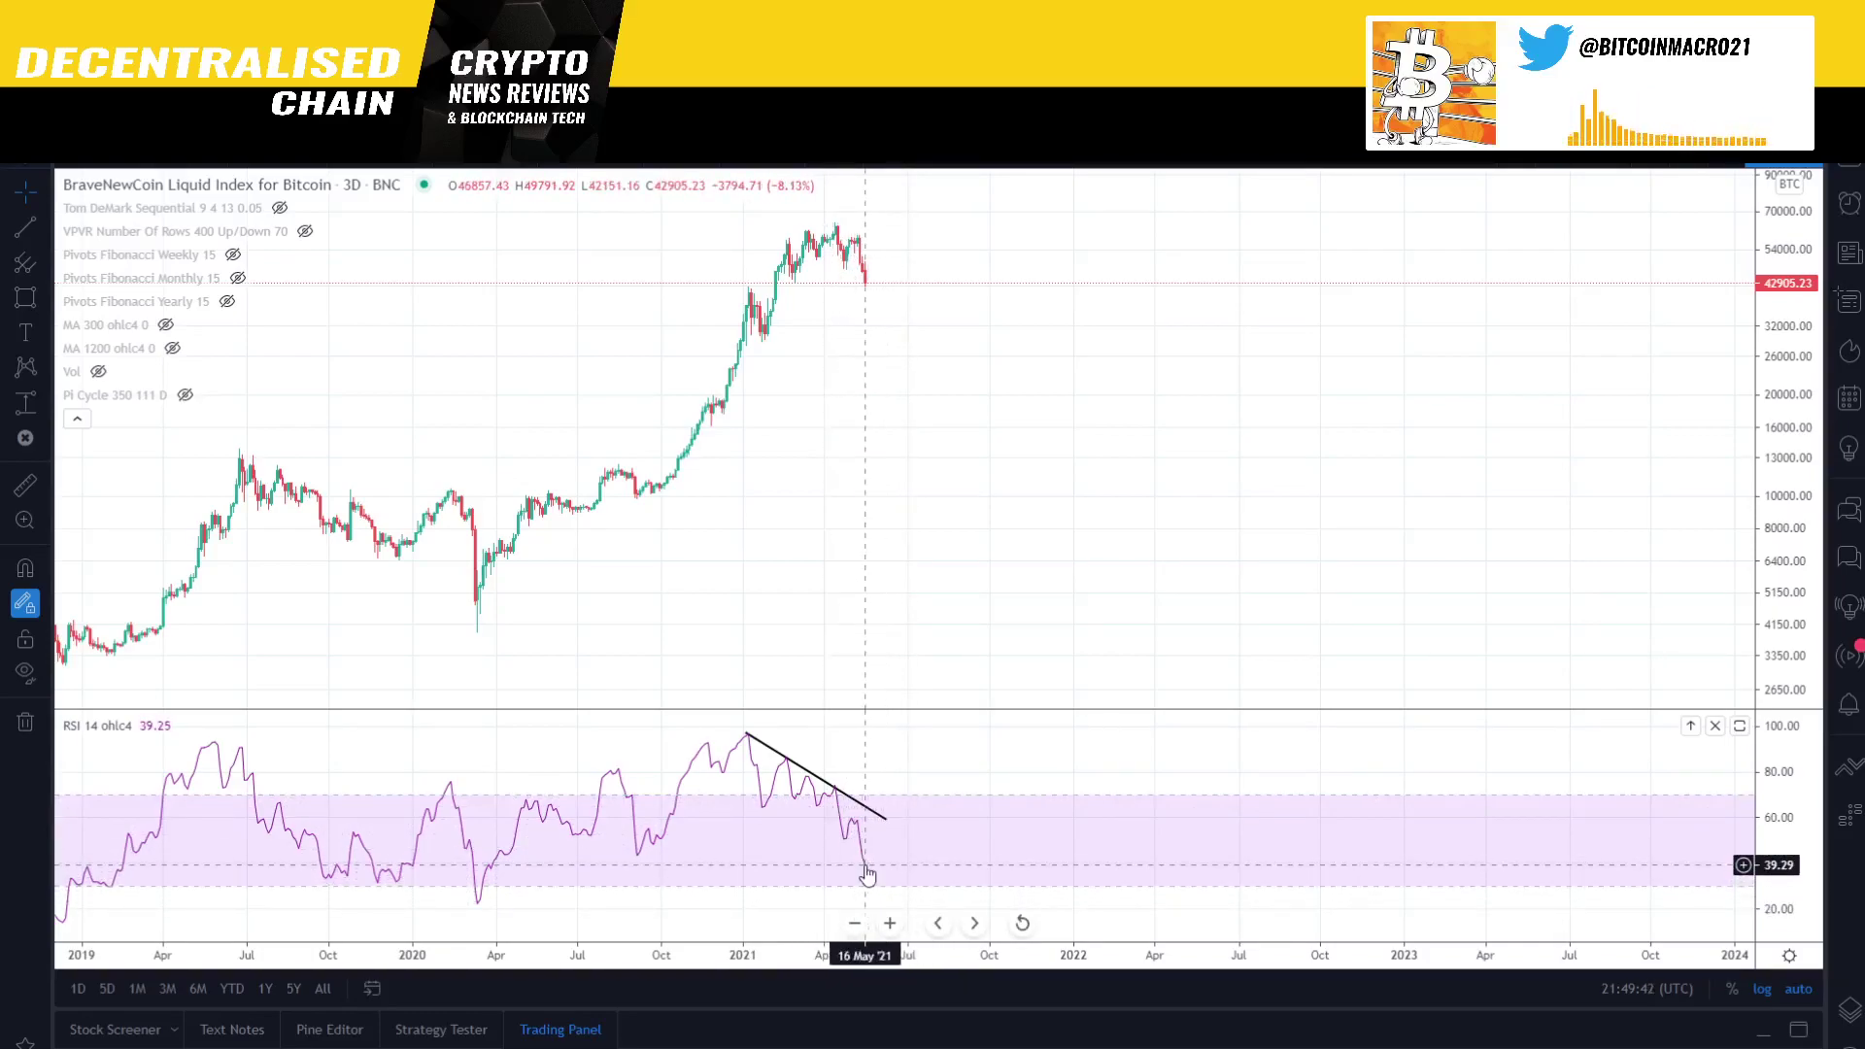
{"action": "left_click", "coordinate": [871, 816]}
{"action": "key", "text": "Delete"}
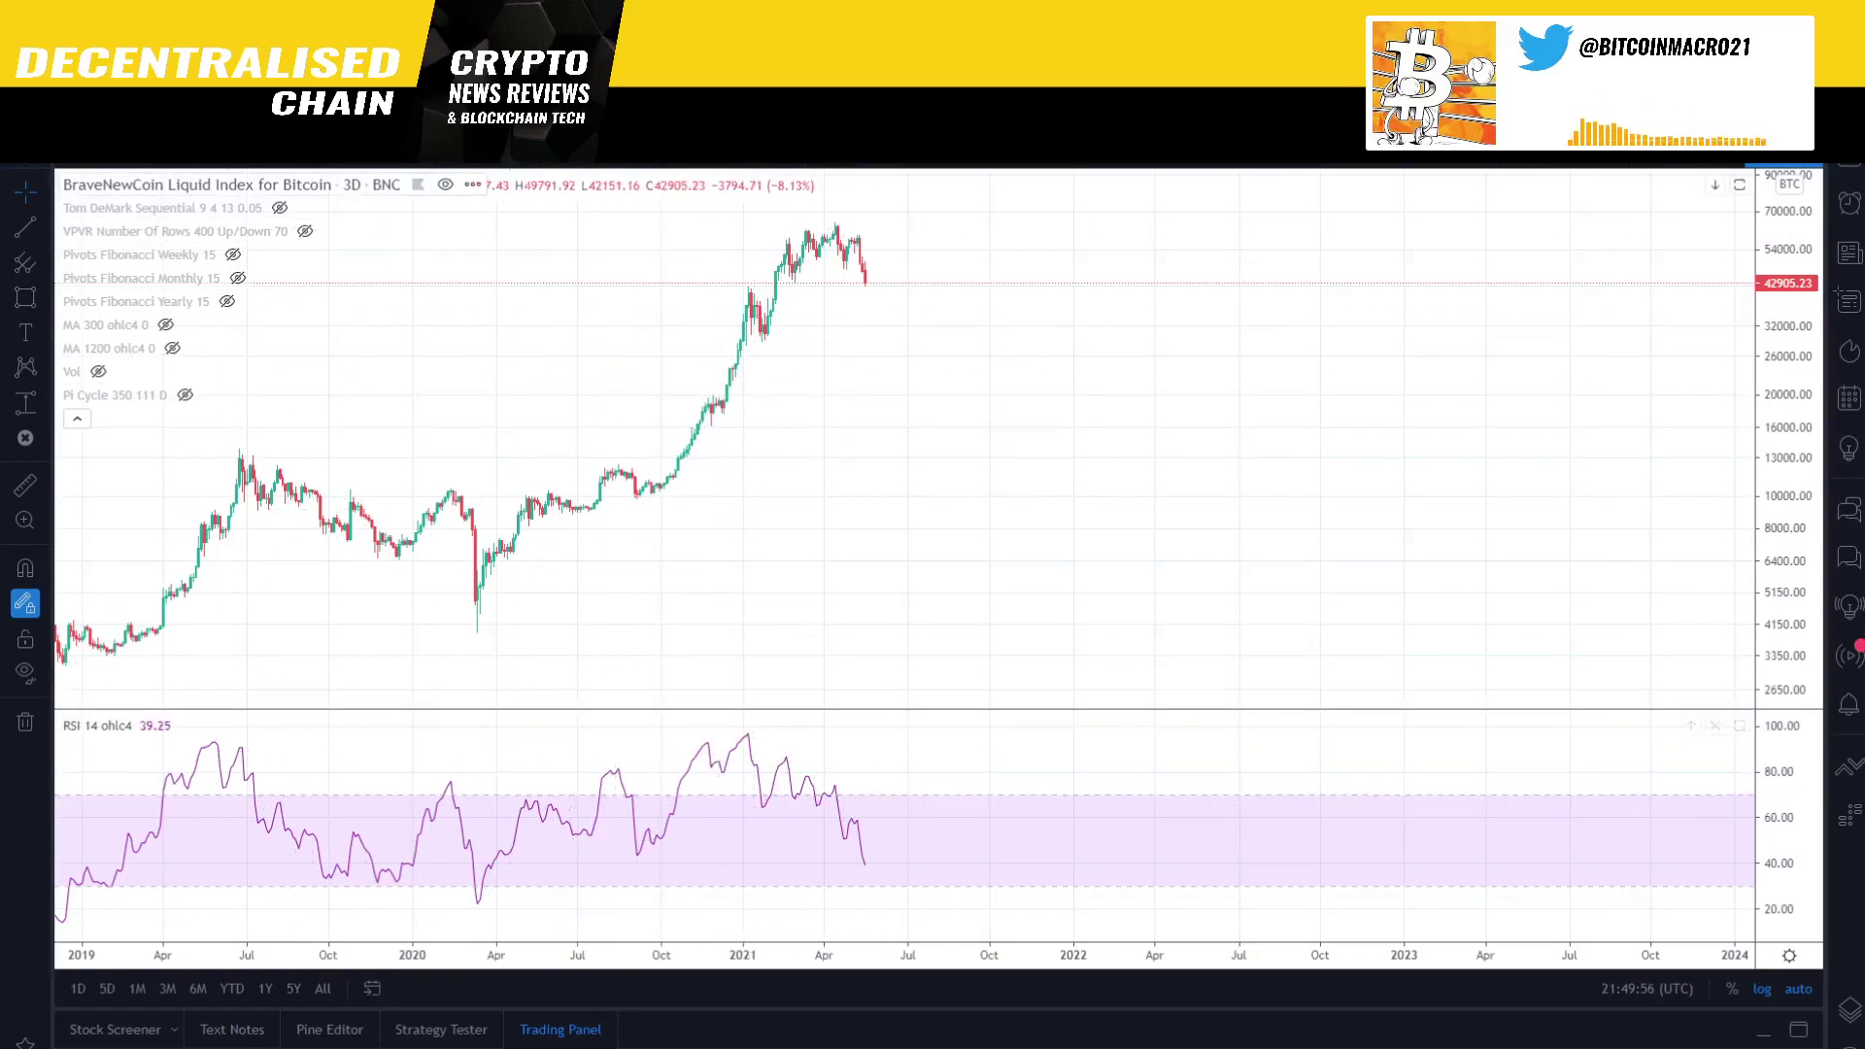
- Set the chart interval to 1 week and examine the RSI peaks across the full Bitcoin history
{"action": "left_click", "coordinate": [184, 145]}
{"action": "left_click", "coordinate": [193, 794]}
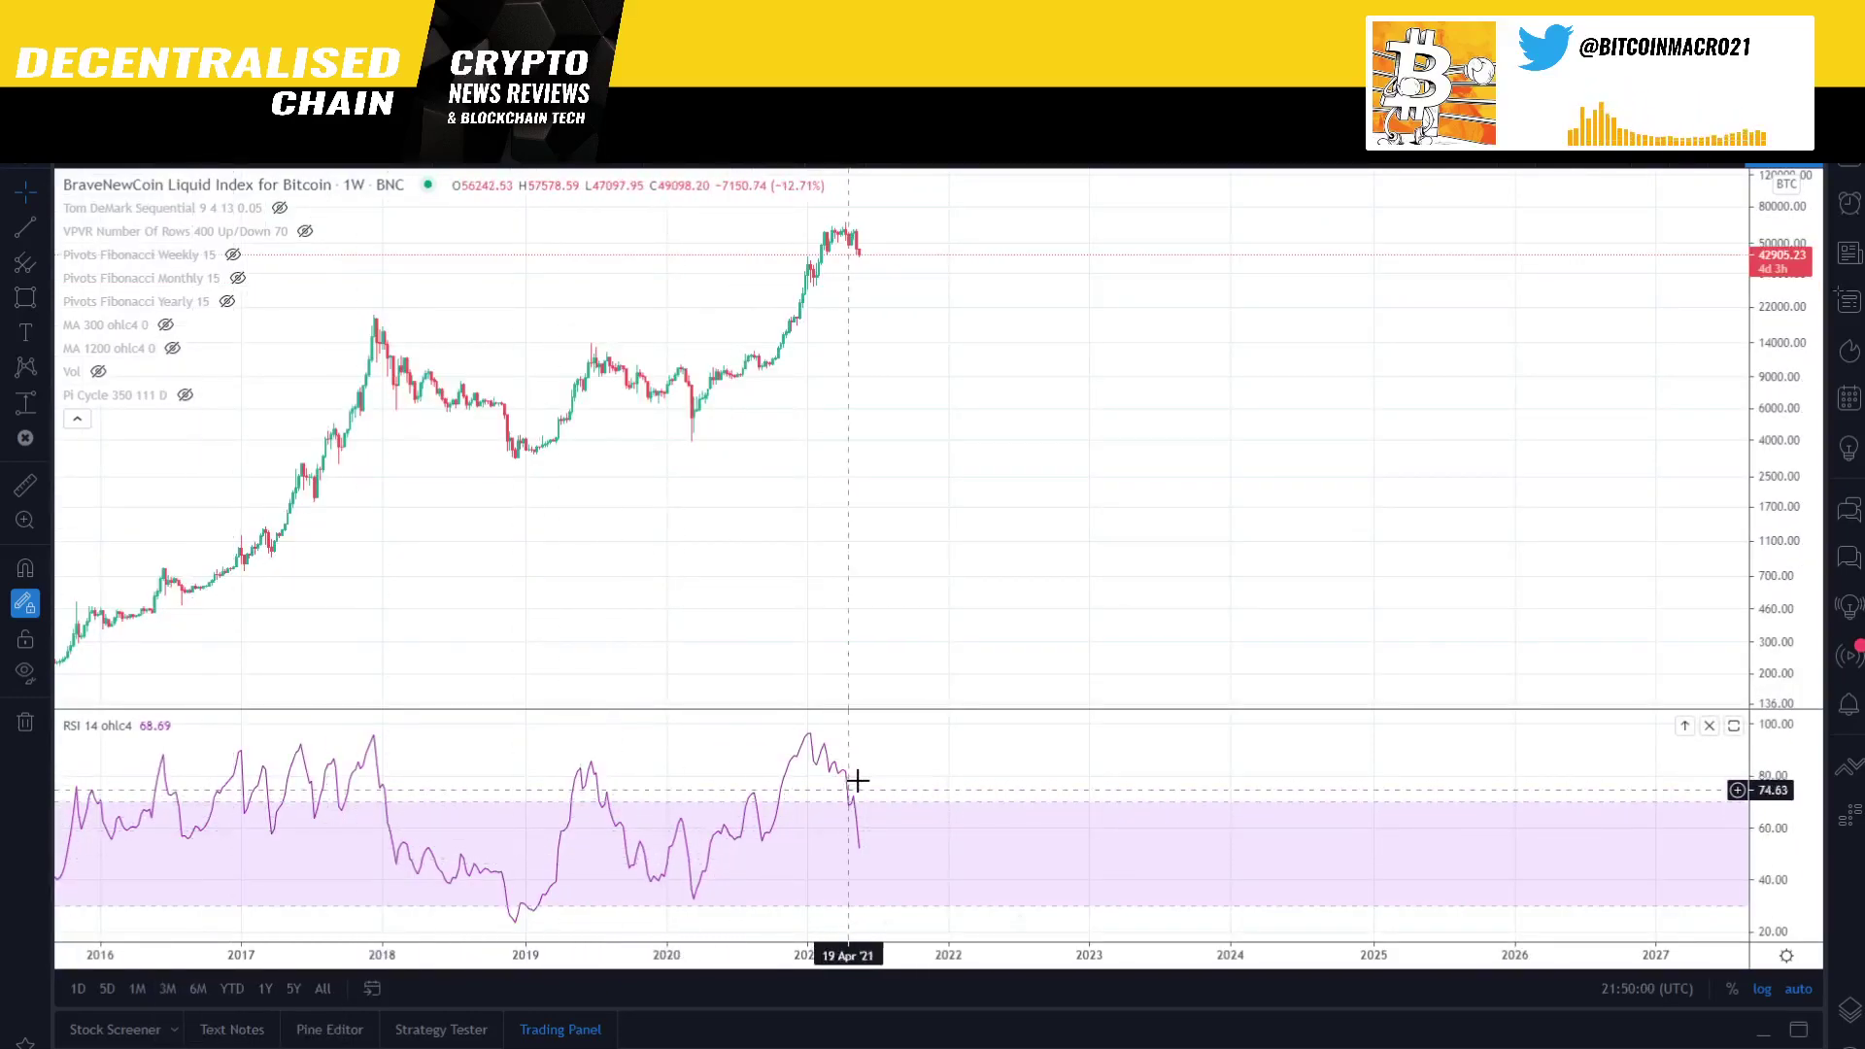
{"action": "scroll", "coordinate": [791, 738], "scroll_direction": "down", "scroll_amount": 3}
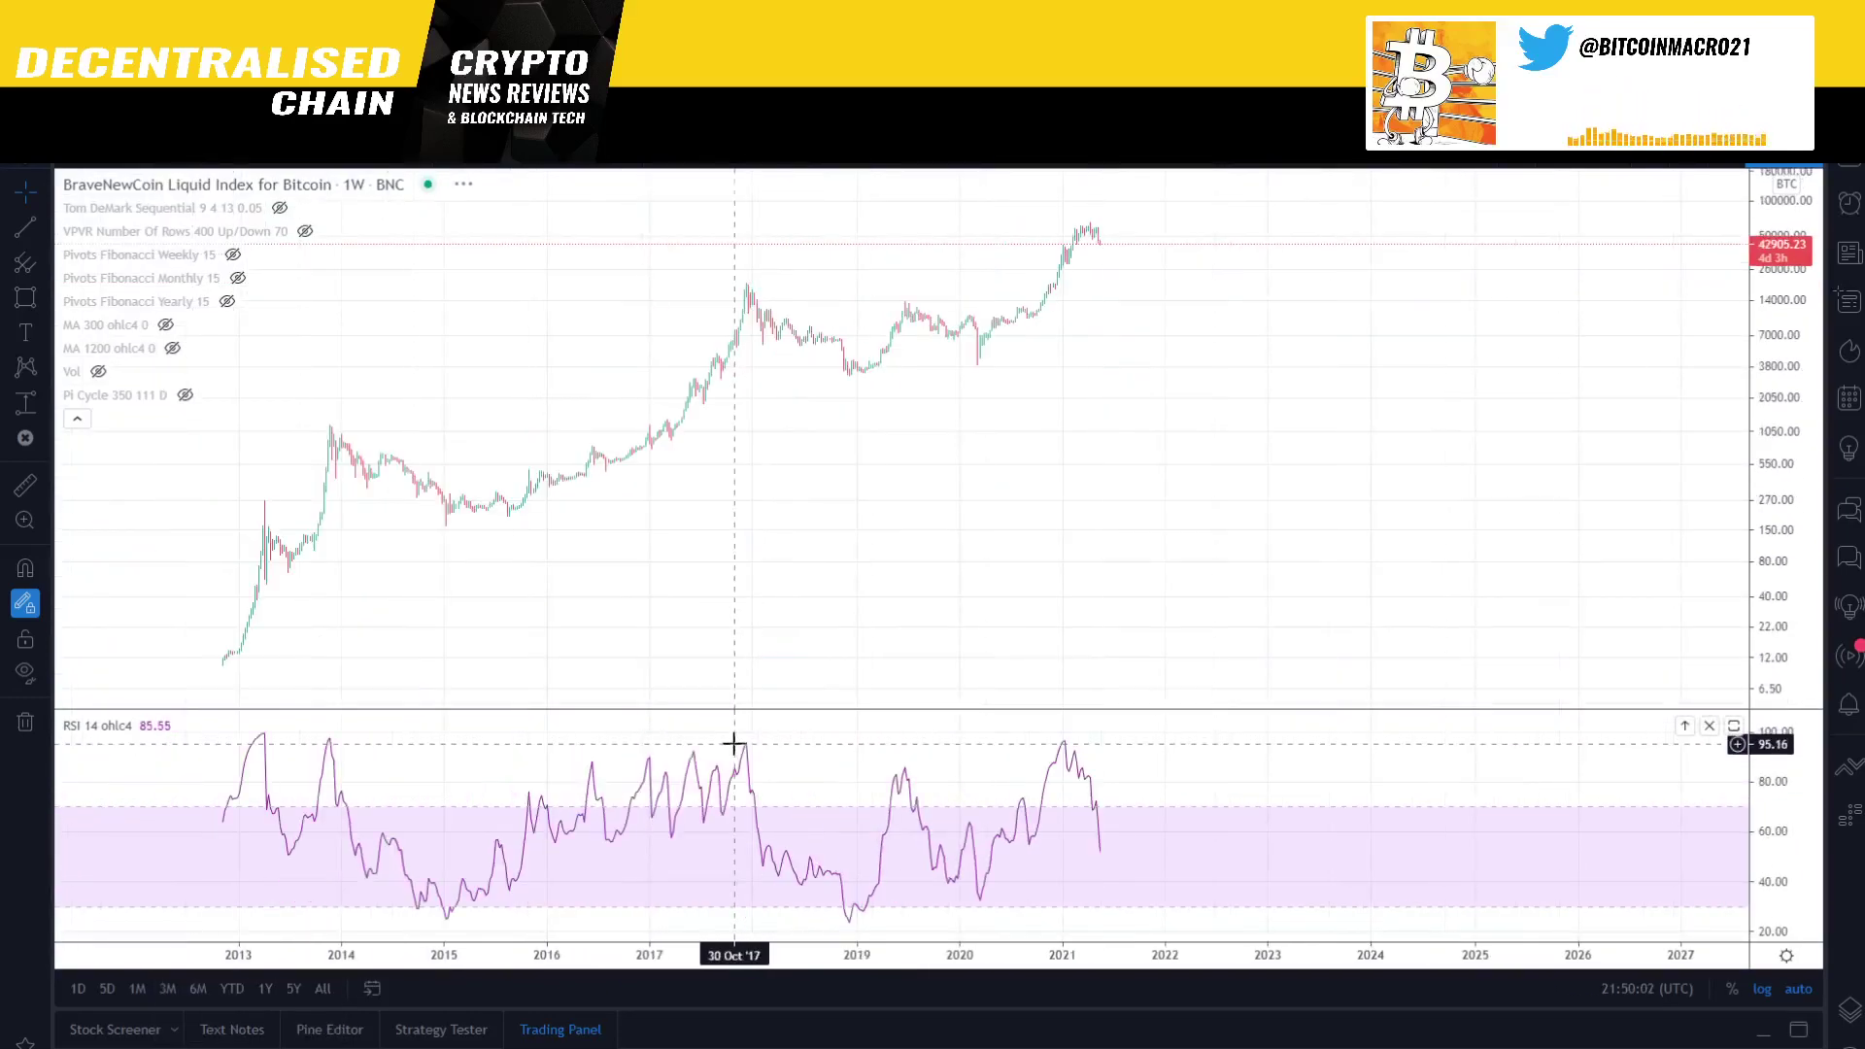
{"action": "left_click_drag", "start_coordinate": [733, 741], "coordinate": [1081, 740]}
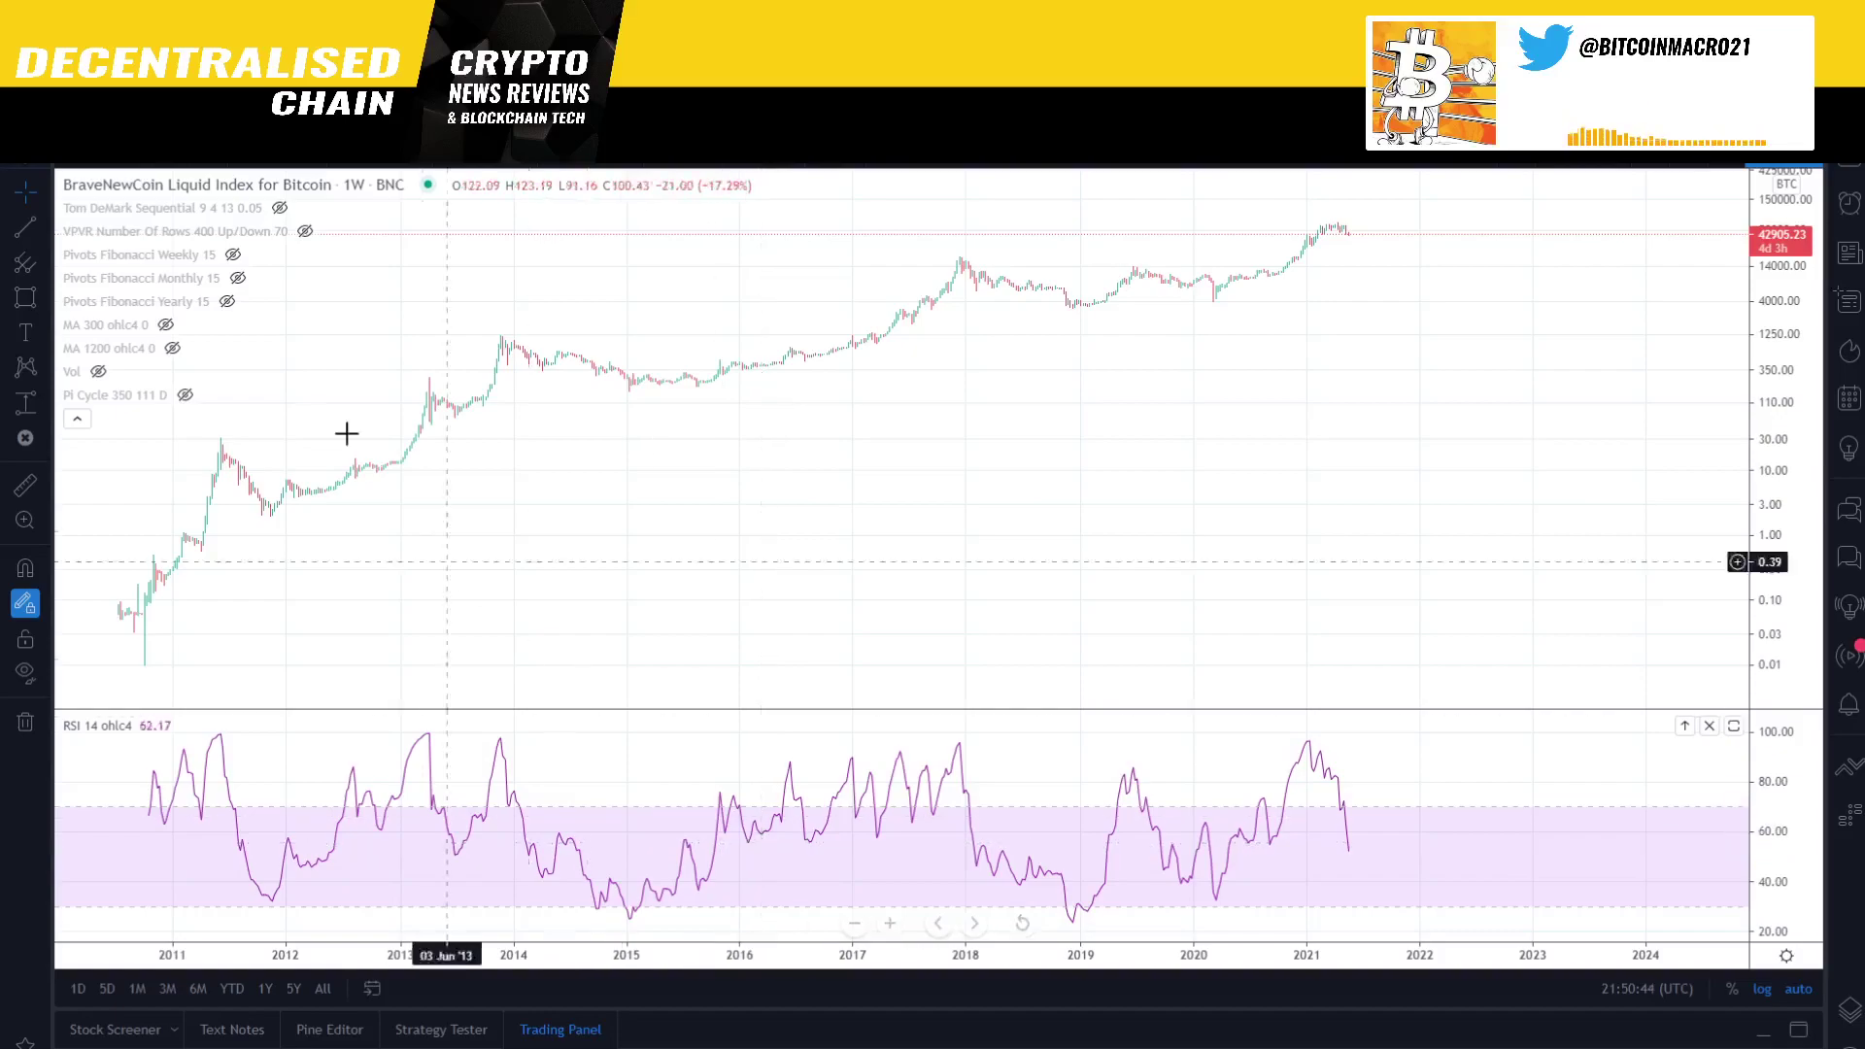
- Search for the symbol BTCU and load the Coinbase BTCUSD chart
{"action": "left_click", "coordinate": [118, 165]}
{"action": "type", "text": "BTCU"}
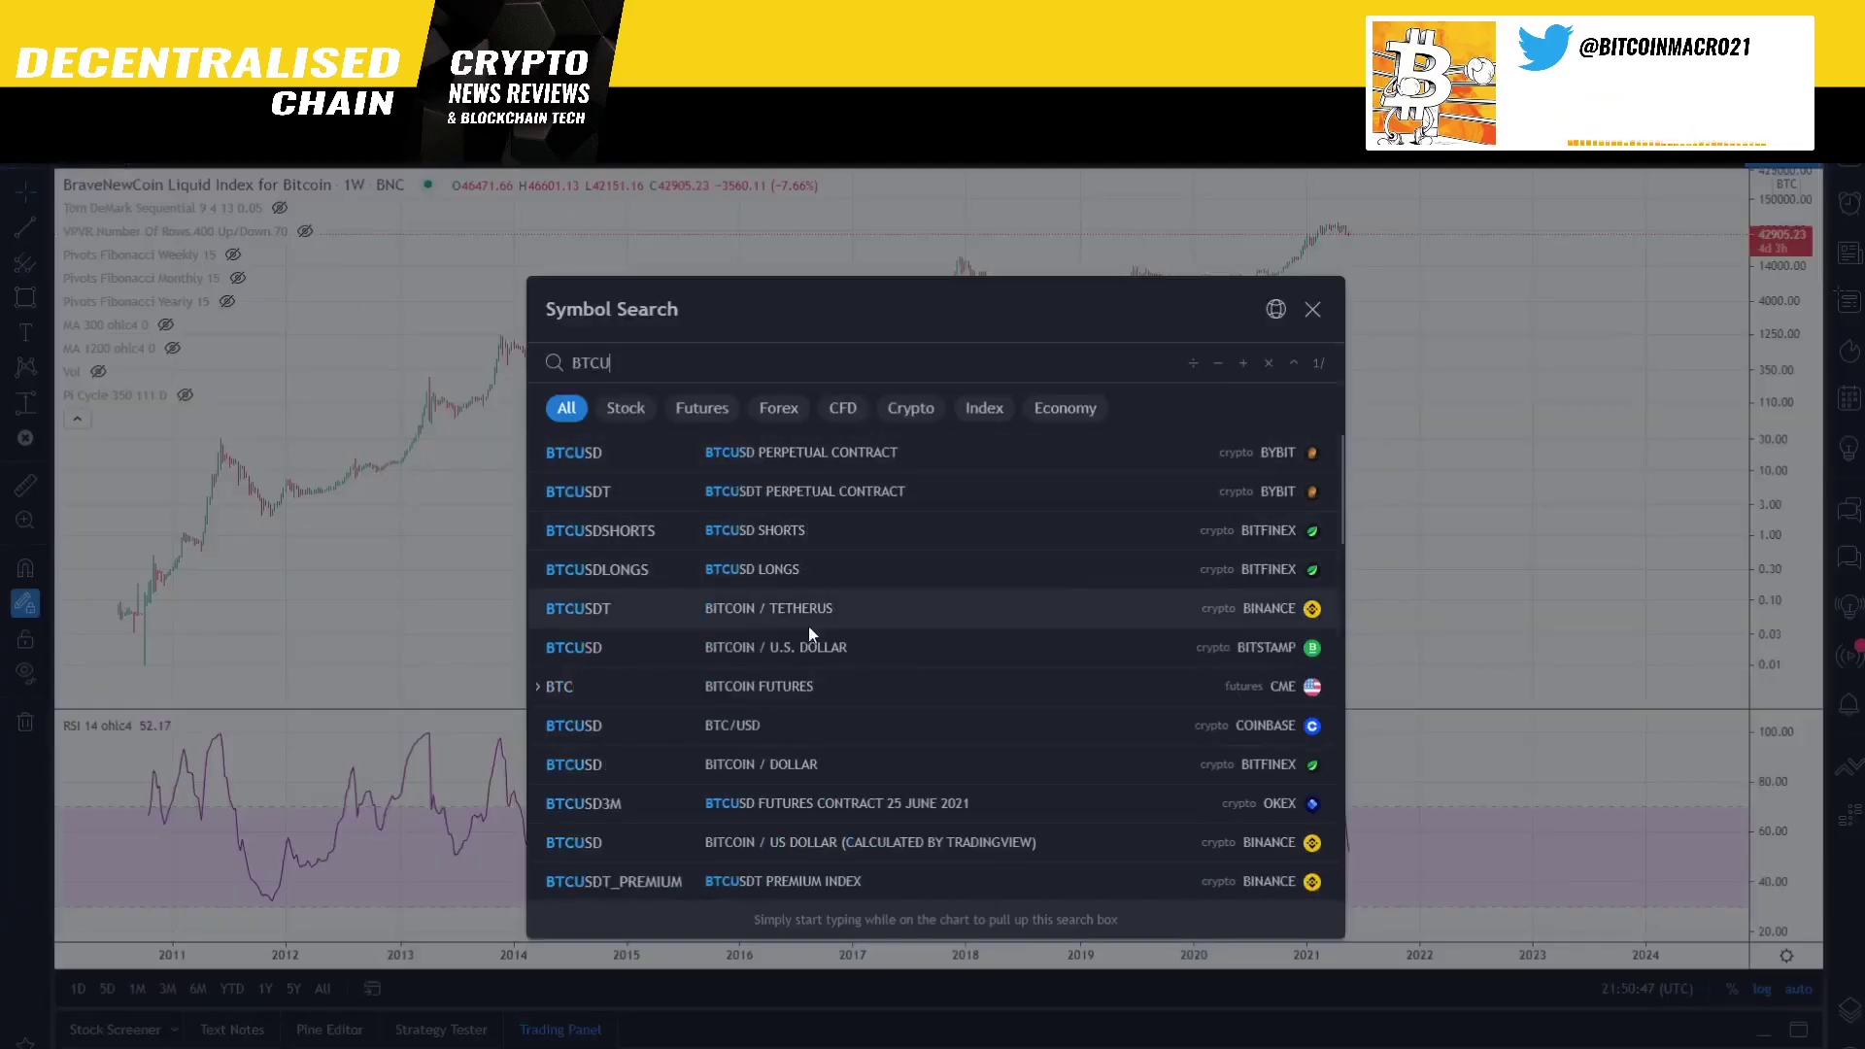
{"action": "left_click", "coordinate": [808, 725]}
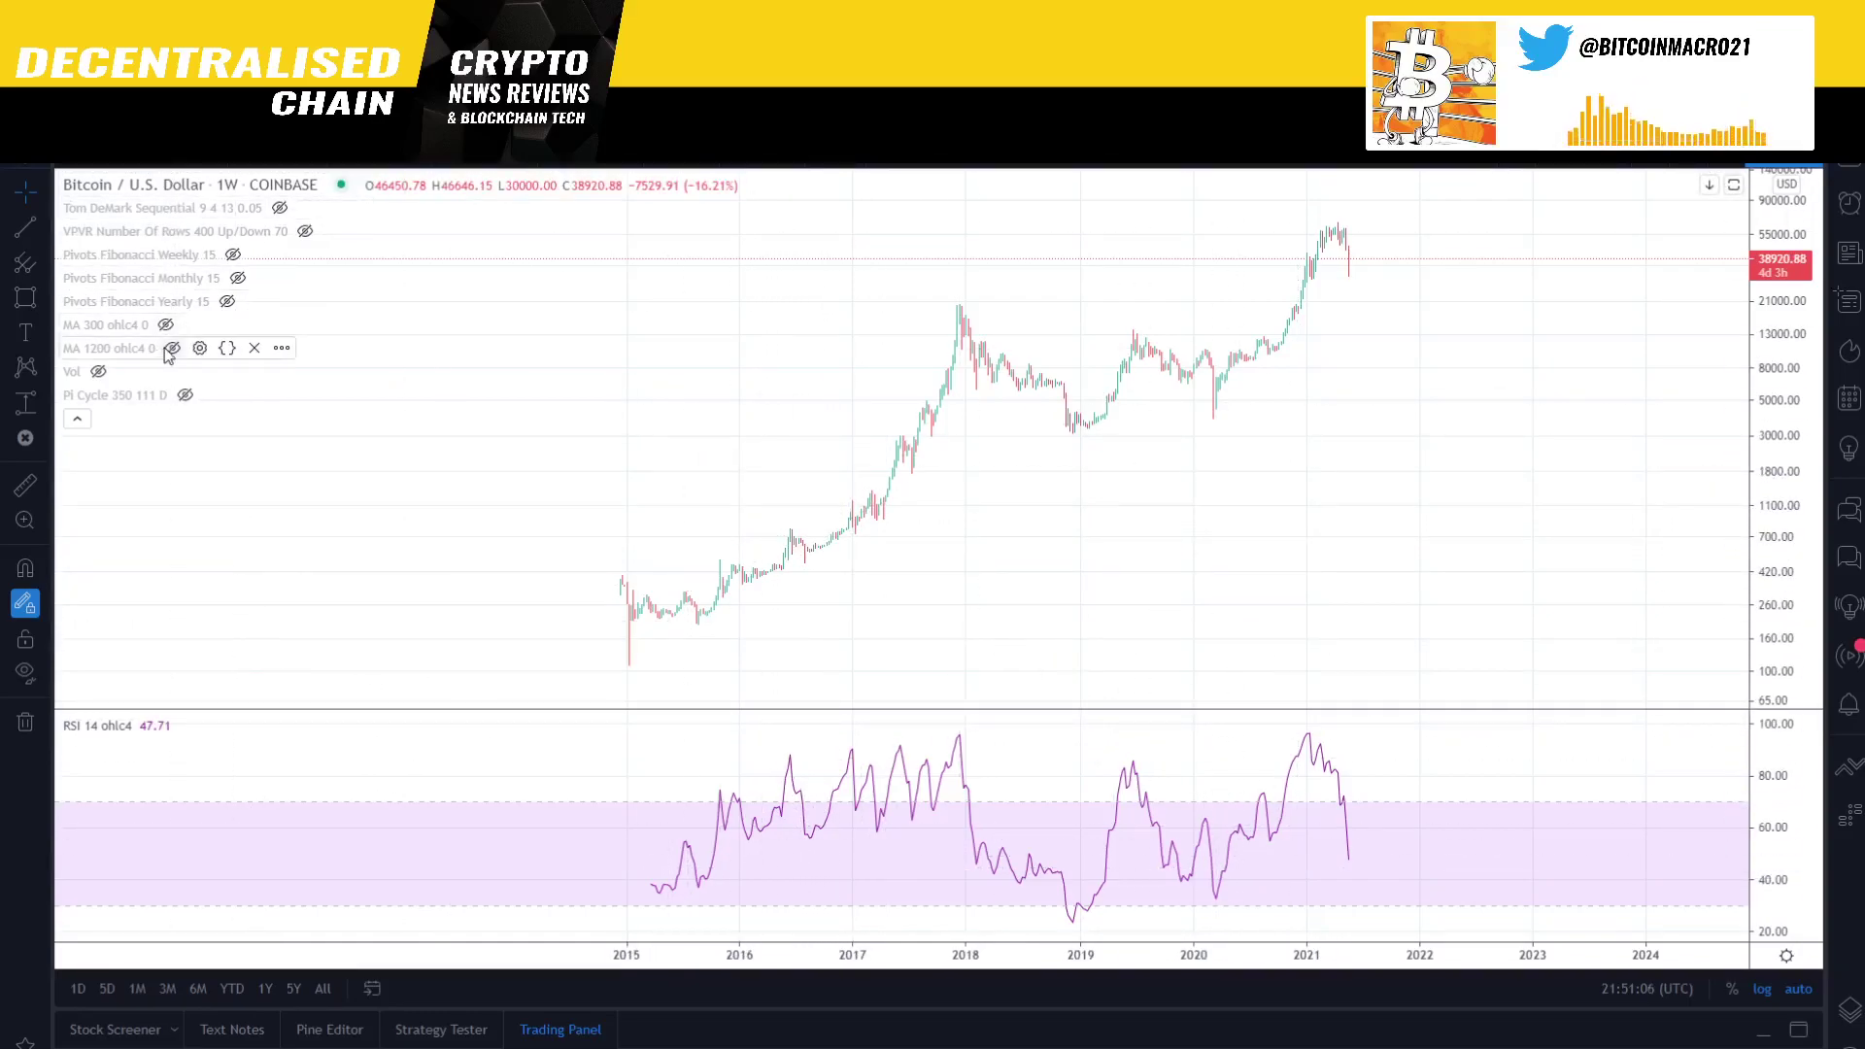
- Set the chart interval to 4 hours and show the MA 300 and MA 1200 moving averages
{"action": "left_click", "coordinate": [176, 165]}
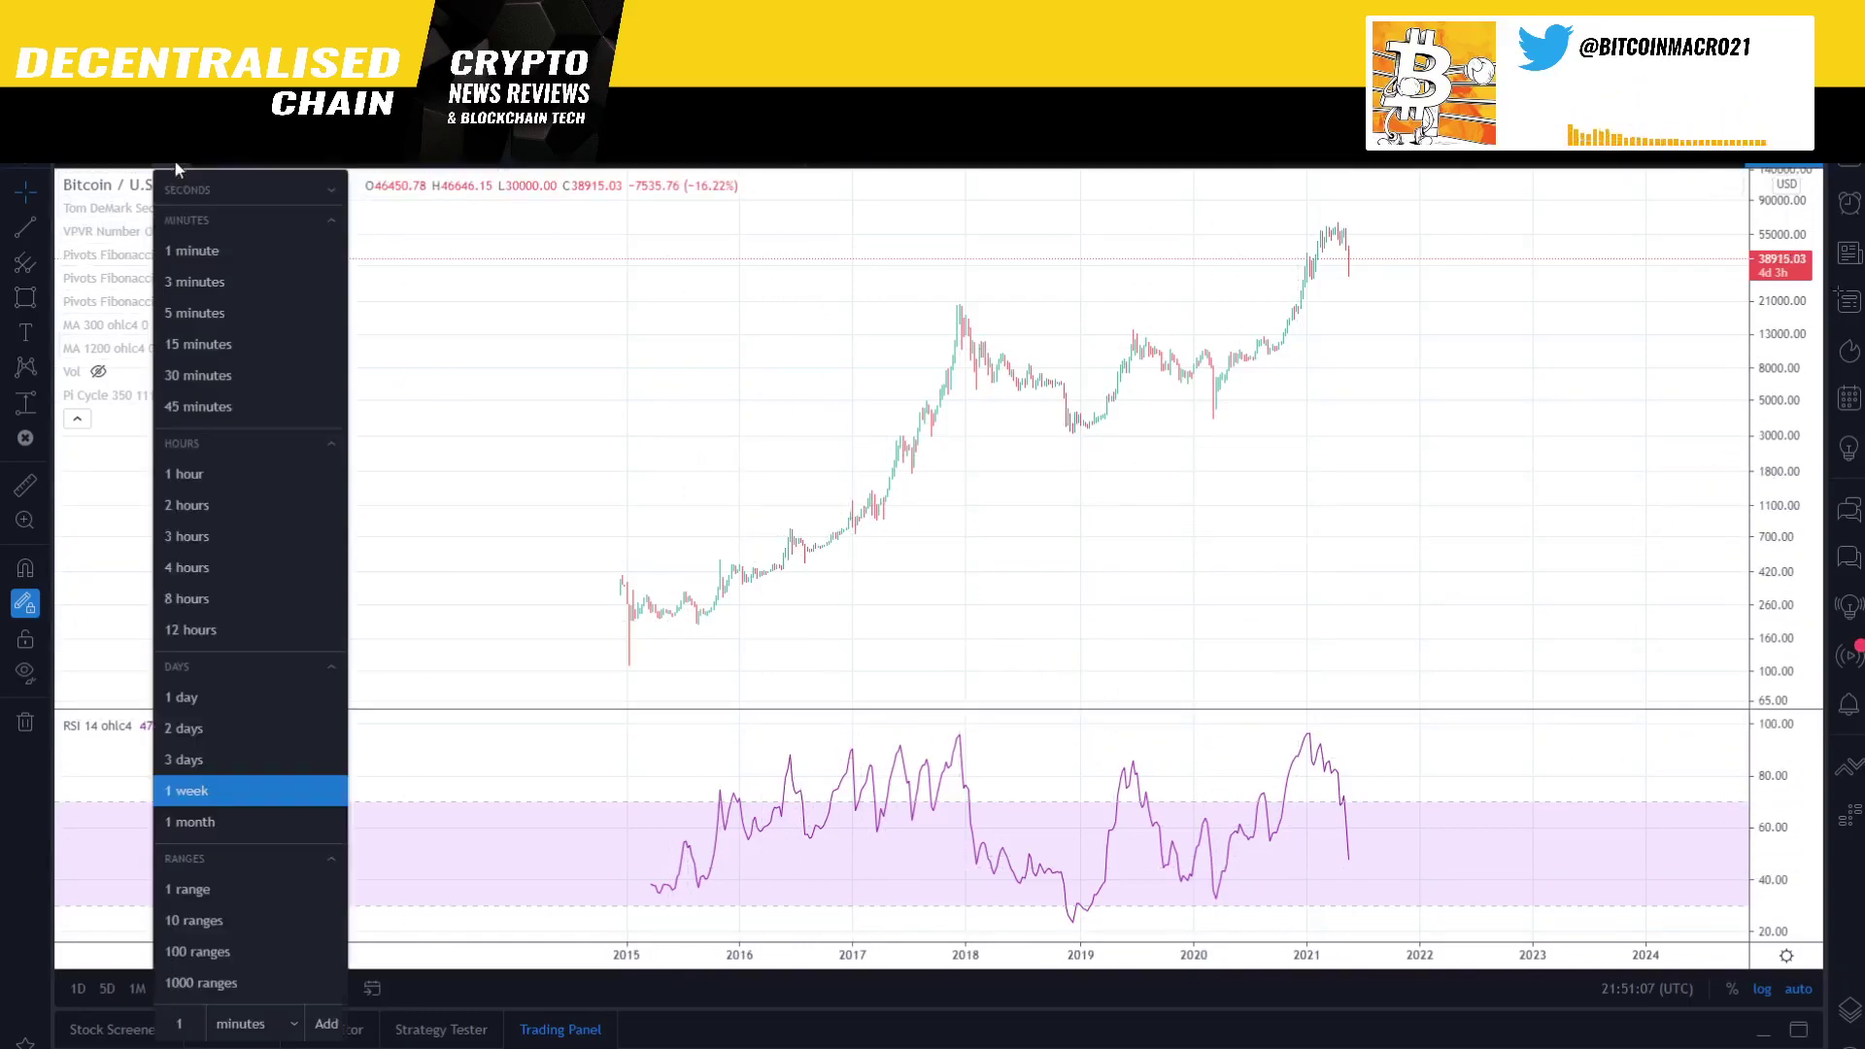
{"action": "left_click", "coordinate": [184, 569]}
{"action": "scroll", "coordinate": [1195, 495], "scroll_direction": "down", "scroll_amount": 5}
{"action": "scroll", "coordinate": [261, 296], "scroll_direction": "down", "scroll_amount": 3}
{"action": "left_click", "coordinate": [166, 325]}
{"action": "left_click", "coordinate": [172, 347]}
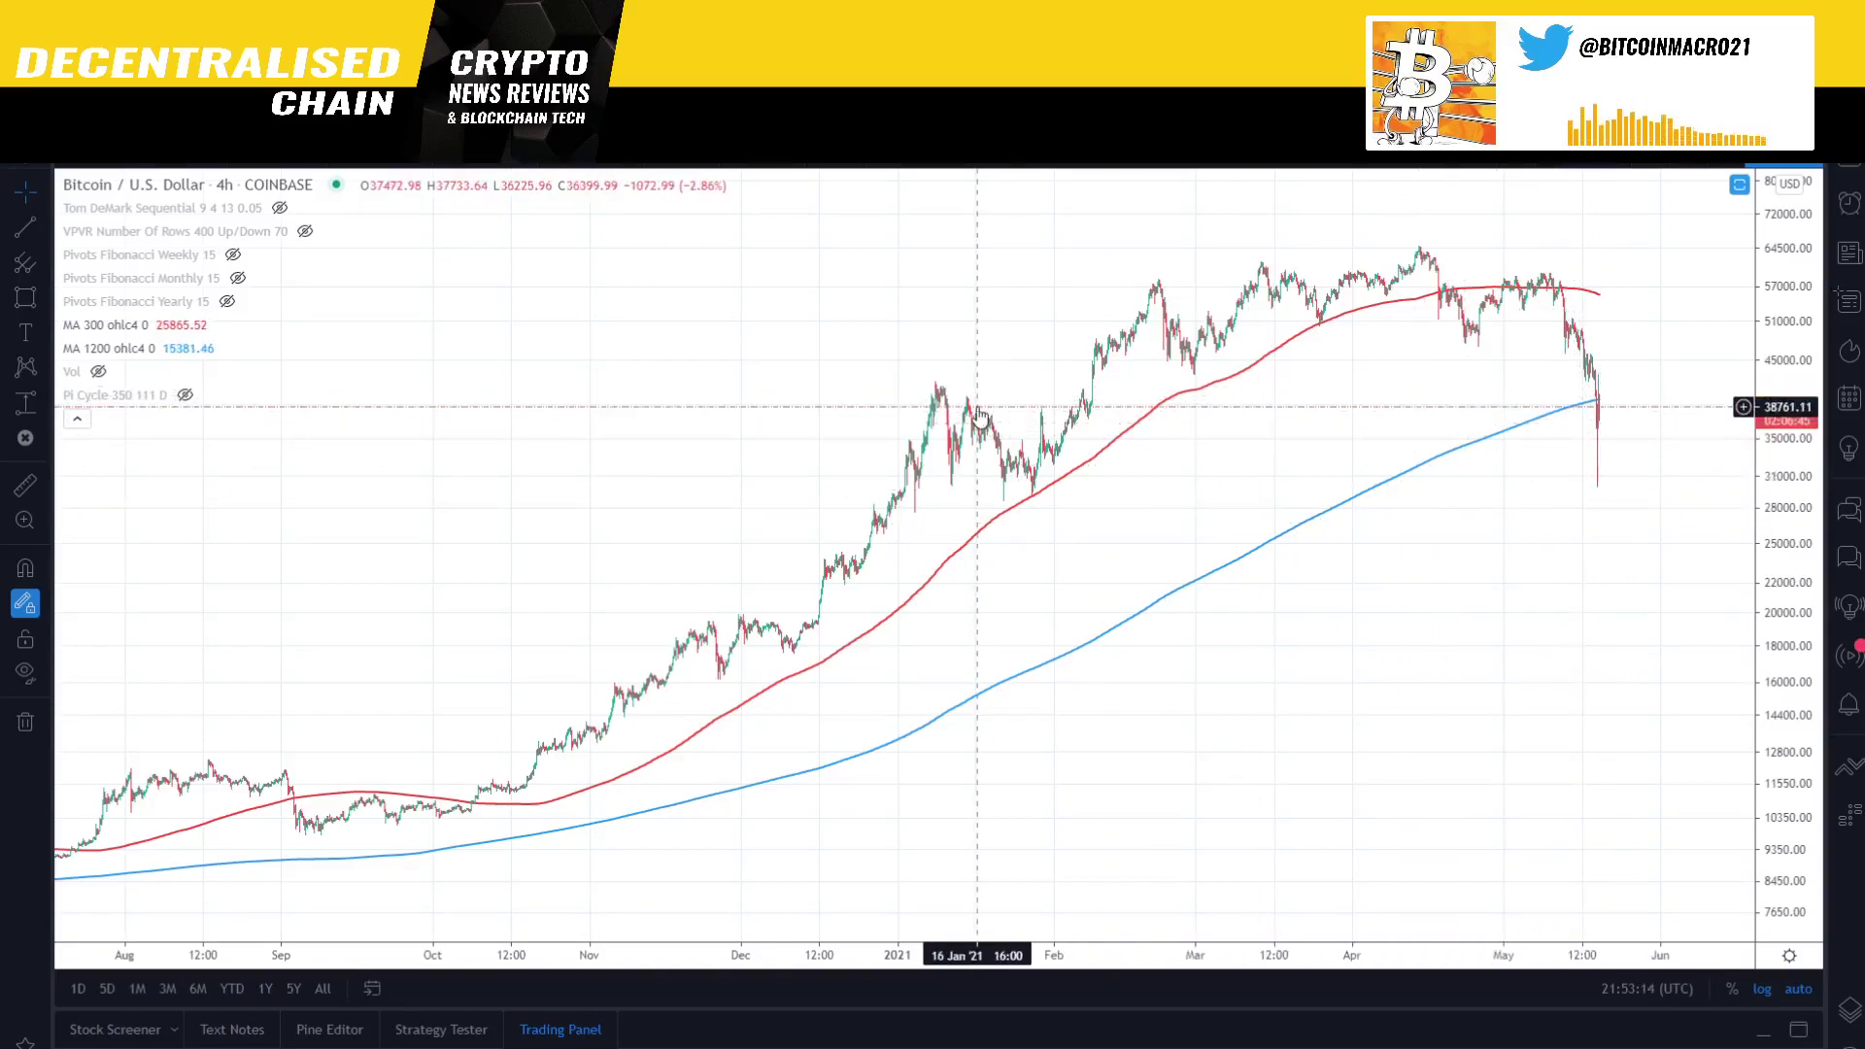
- Draw a rectangle zone between about 39,993 and 41,265 from 1 Jan to 1 Jun 2021, and hide the MA 1200
{"action": "left_click", "coordinate": [25, 301]}
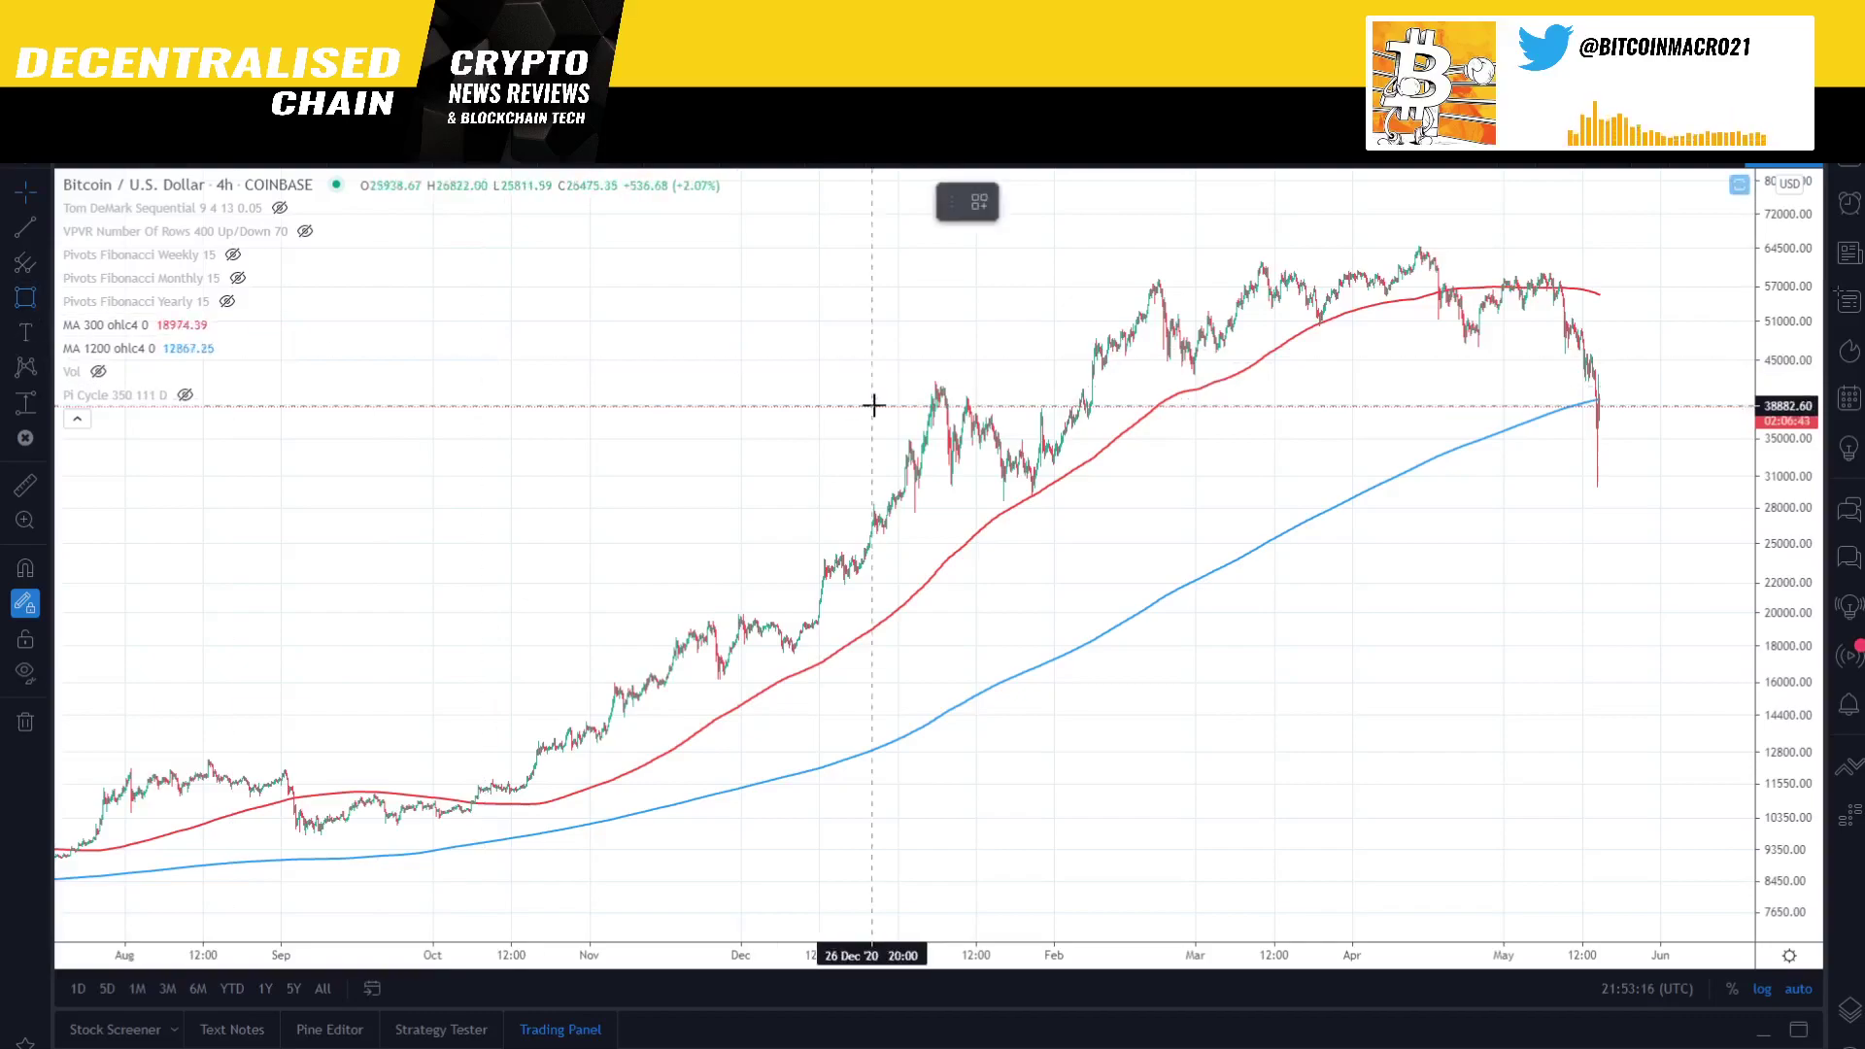
{"action": "mouse_move", "coordinate": [901, 387]}
{"action": "left_mouse_down"}
{"action": "mouse_move", "coordinate": [1681, 554]}
{"action": "mouse_move", "coordinate": [1645, 395]}
{"action": "mouse_move", "coordinate": [1662, 400]}
{"action": "left_mouse_up"}
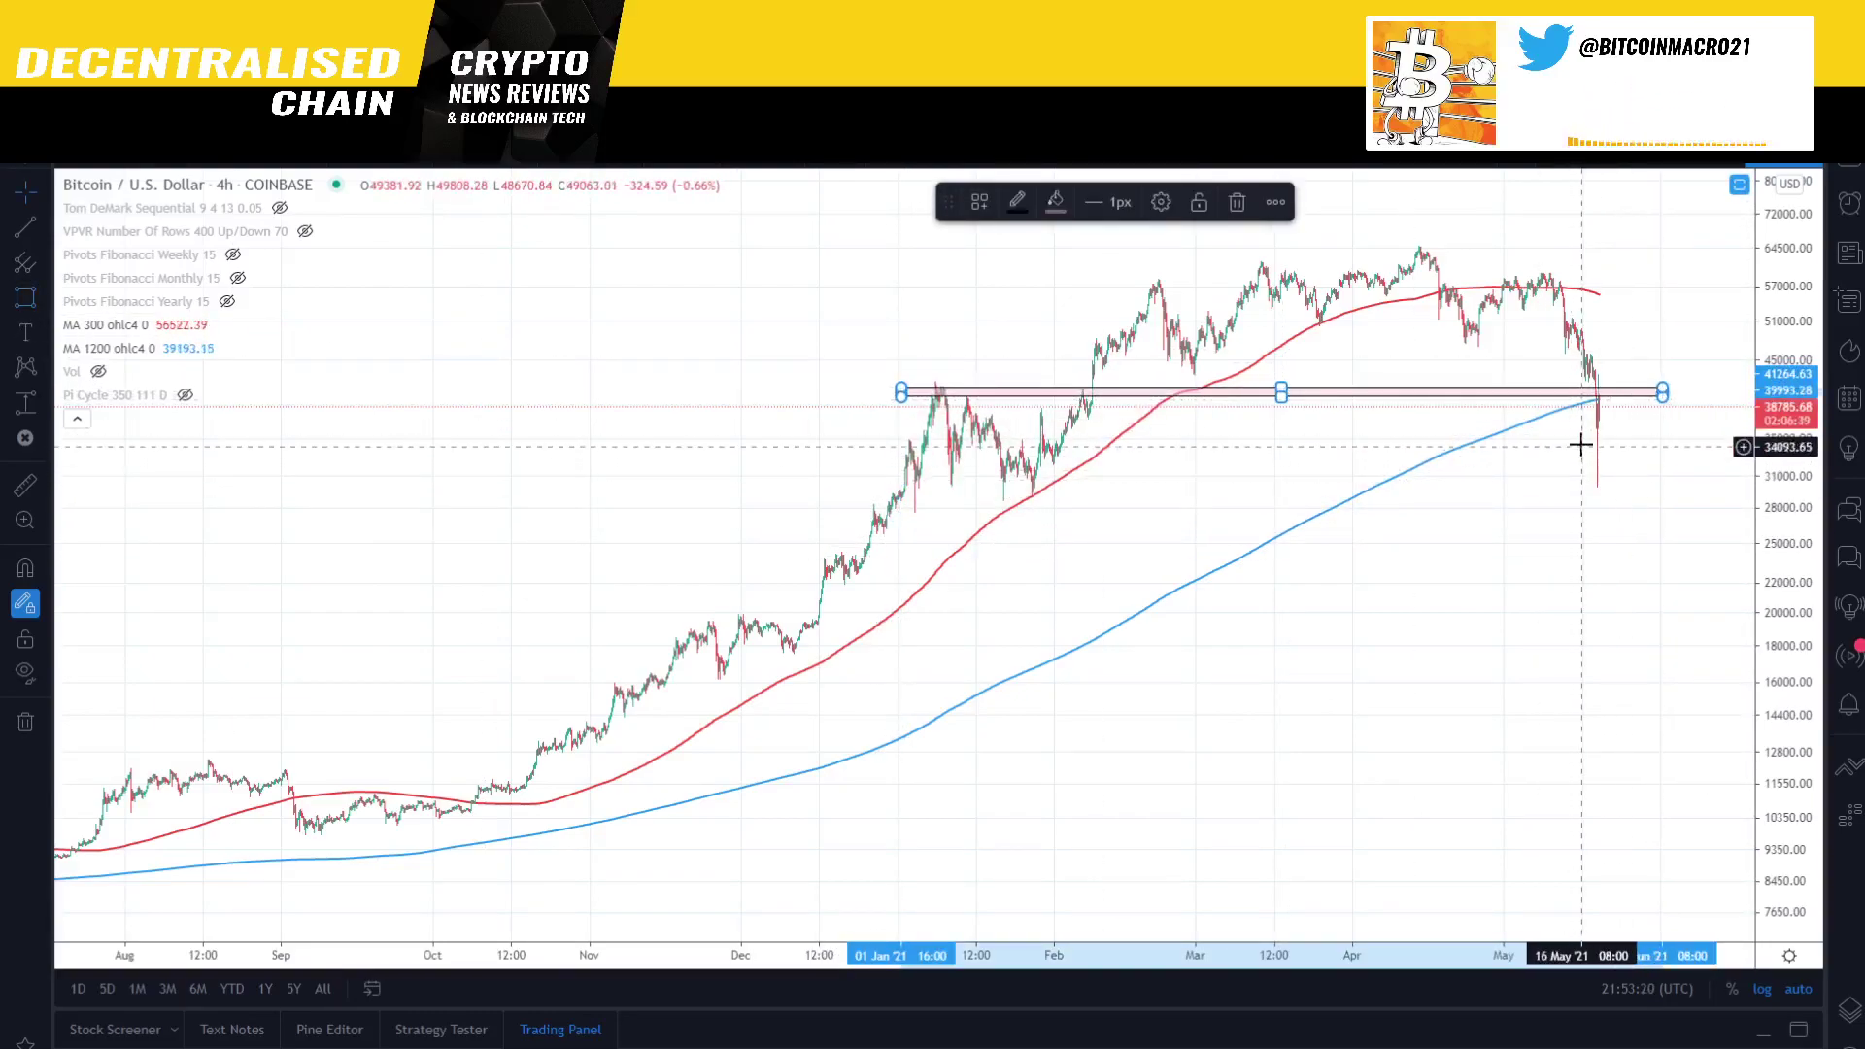
{"action": "left_click", "coordinate": [174, 348]}
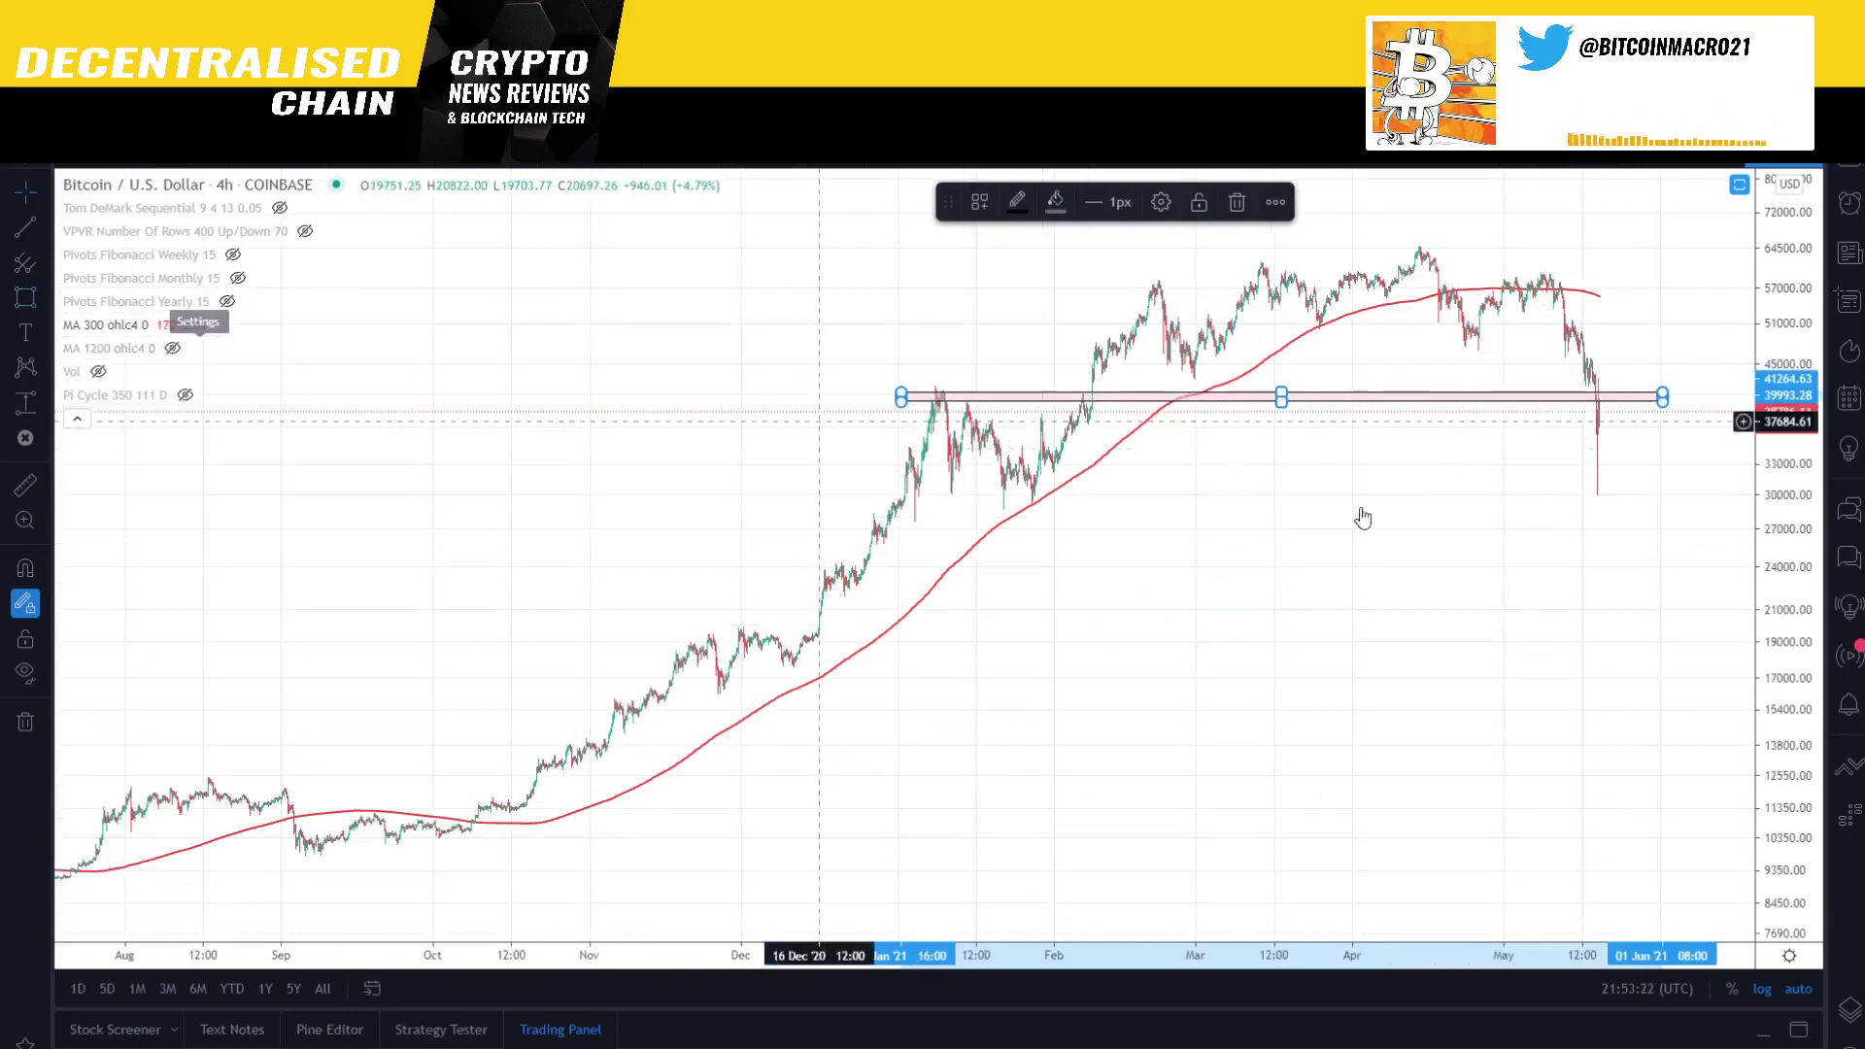
- Change the fill colour of the rectangle zone to light green
{"action": "scroll", "coordinate": [1505, 627], "scroll_direction": "up", "scroll_amount": 3}
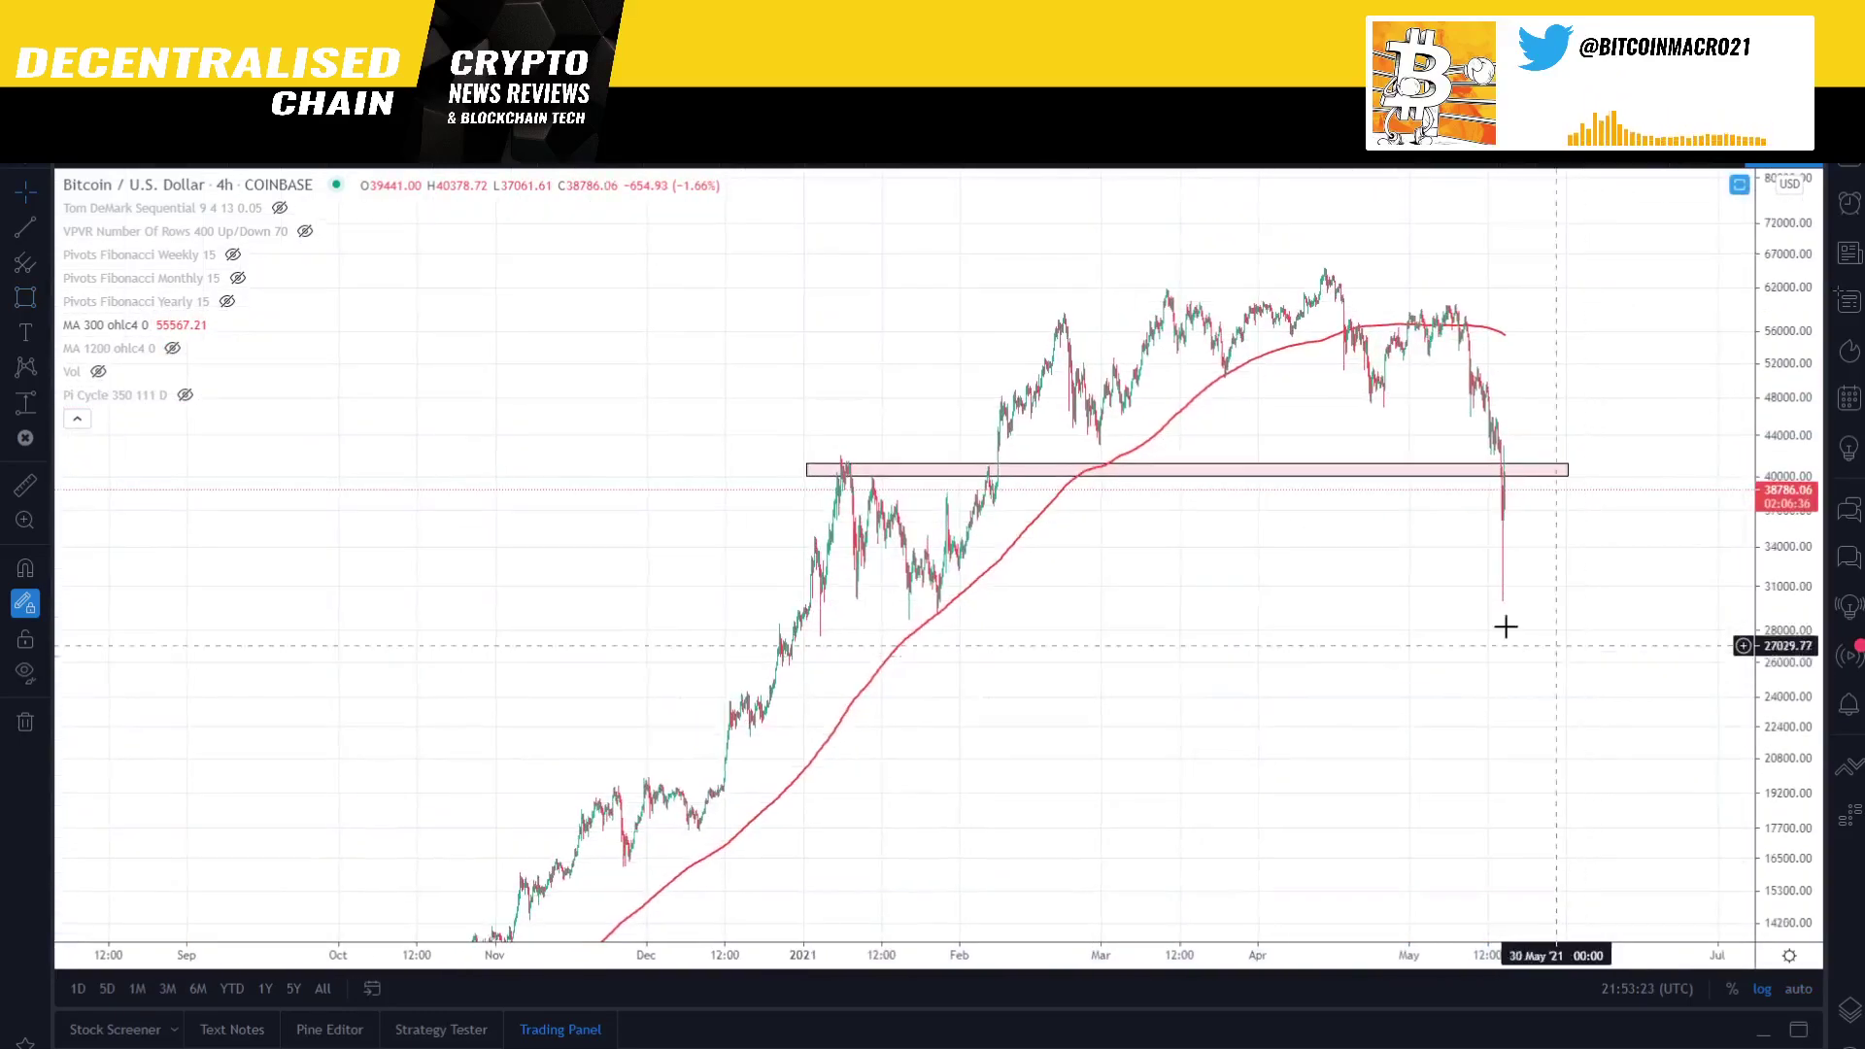
{"action": "double_click", "coordinate": [1197, 471]}
{"action": "key", "text": "Escape"}
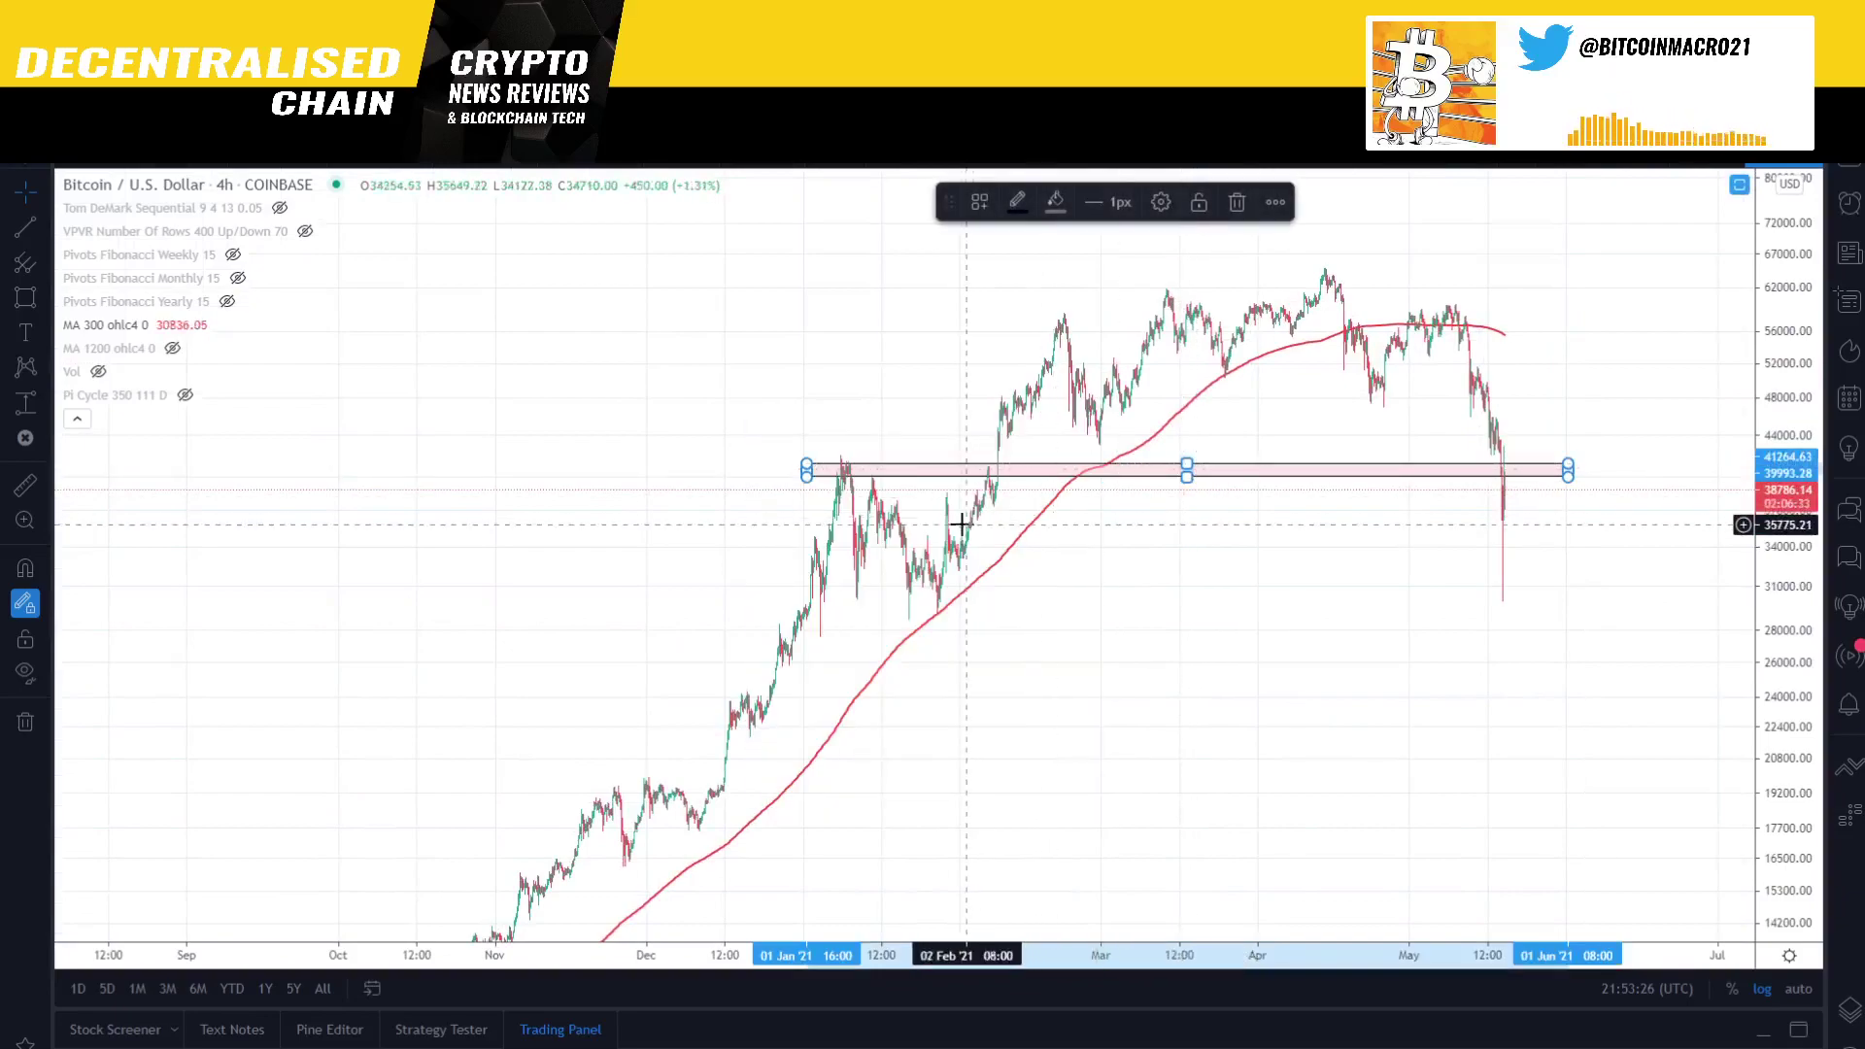
{"action": "double_click", "coordinate": [957, 474]}
{"action": "left_click", "coordinate": [901, 599]}
{"action": "left_click", "coordinate": [961, 696]}
{"action": "left_click", "coordinate": [1069, 770]}
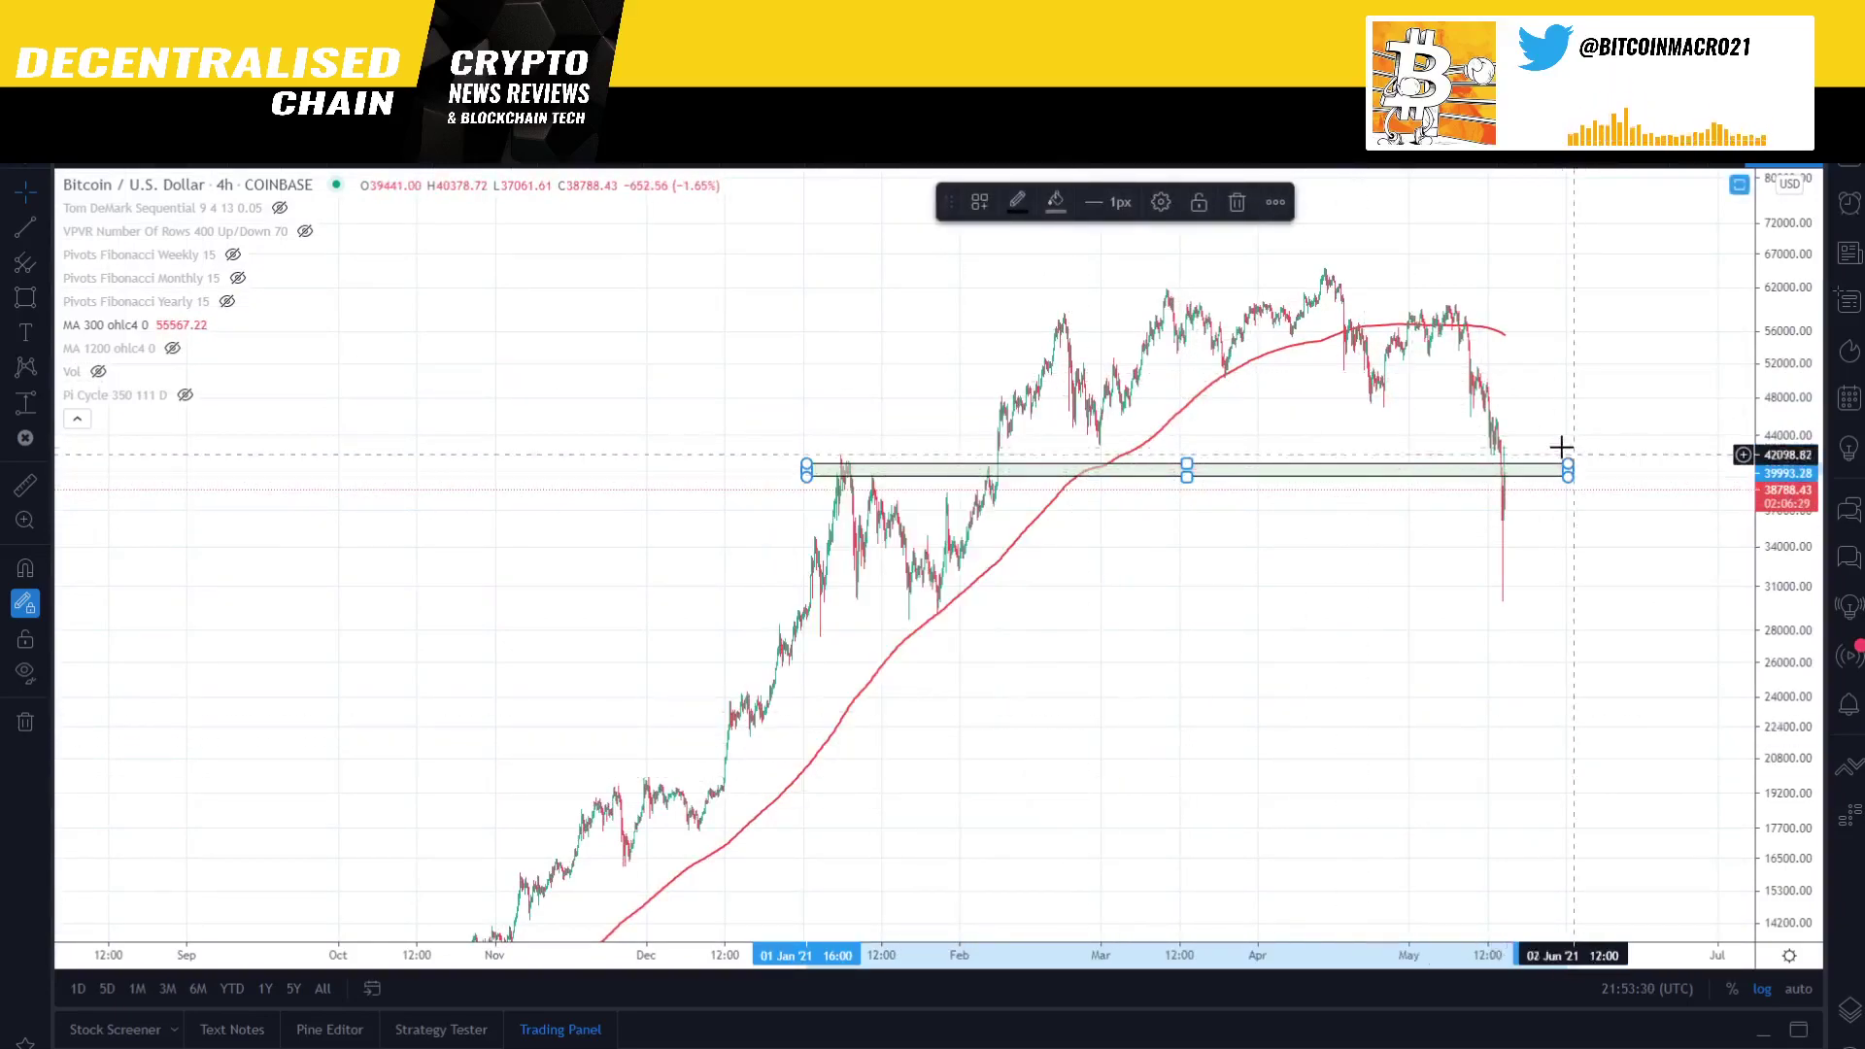
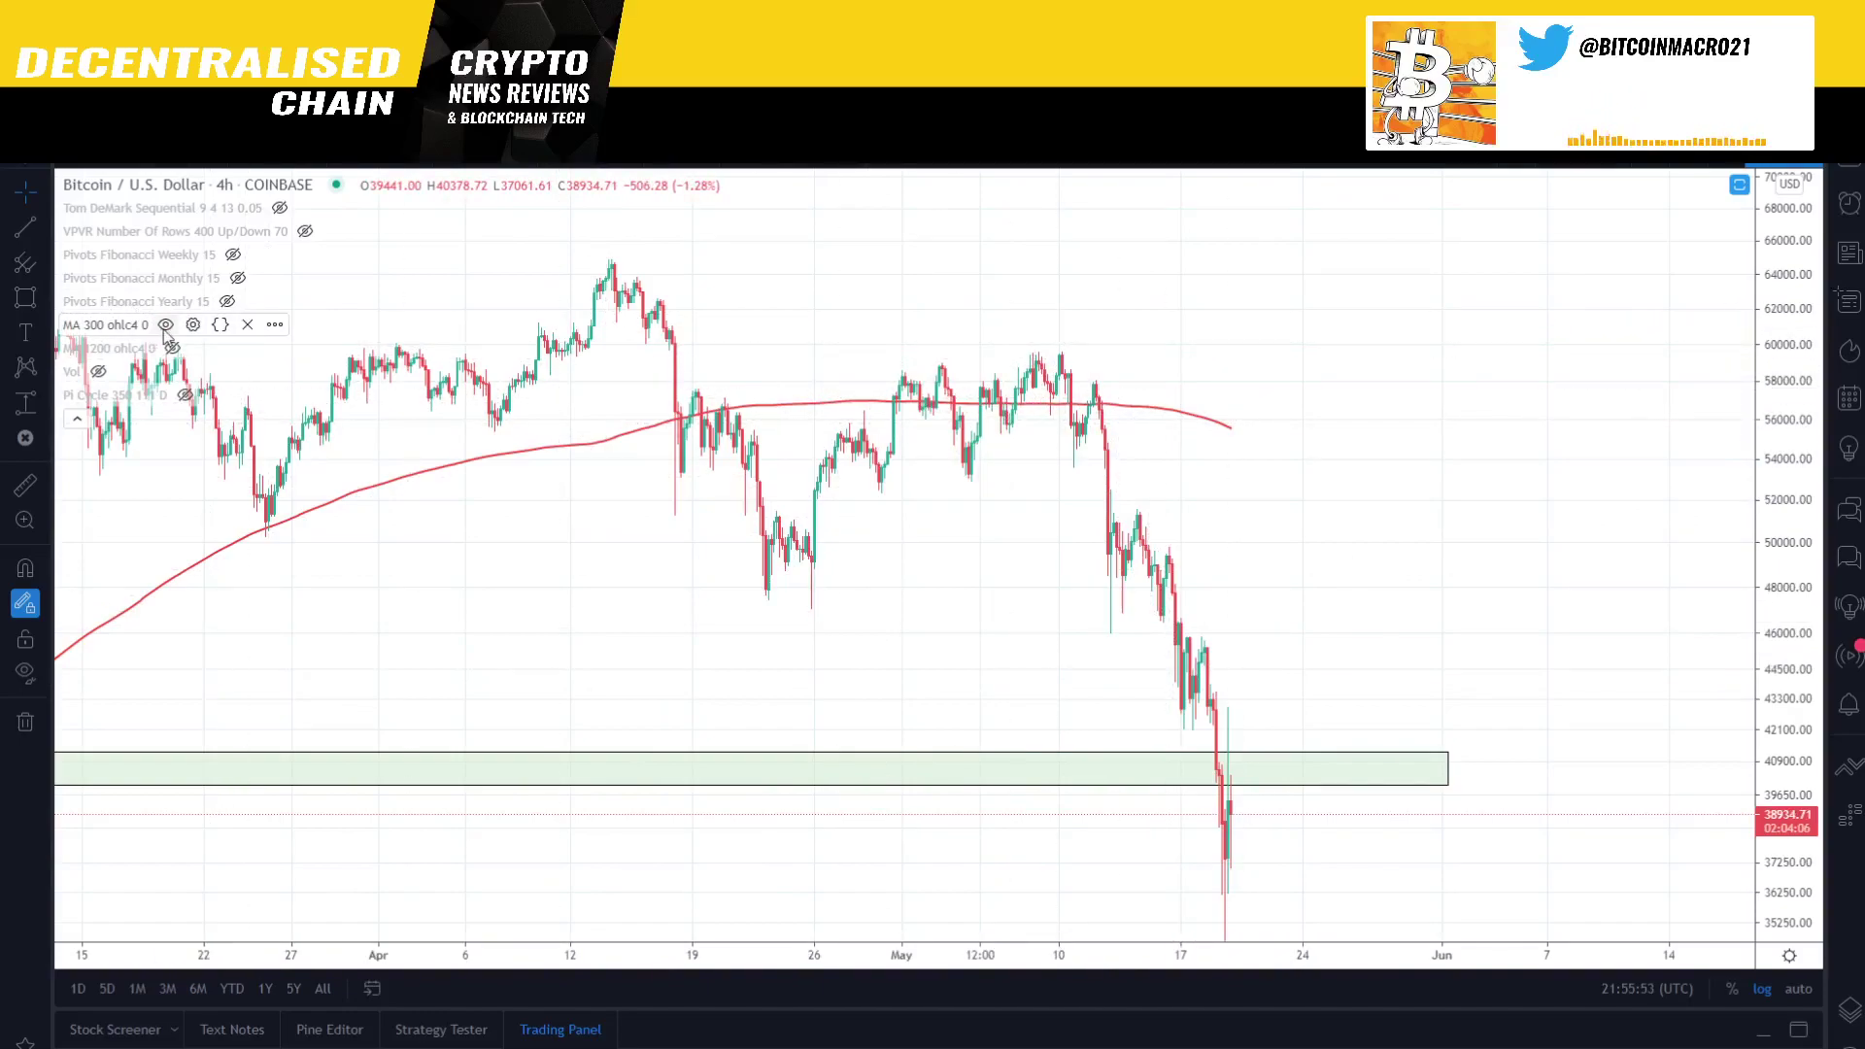
- Hide the MA 300 moving average and examine the price action from February to May 2021
{"action": "scroll", "coordinate": [730, 462], "scroll_direction": "down", "scroll_amount": 5}
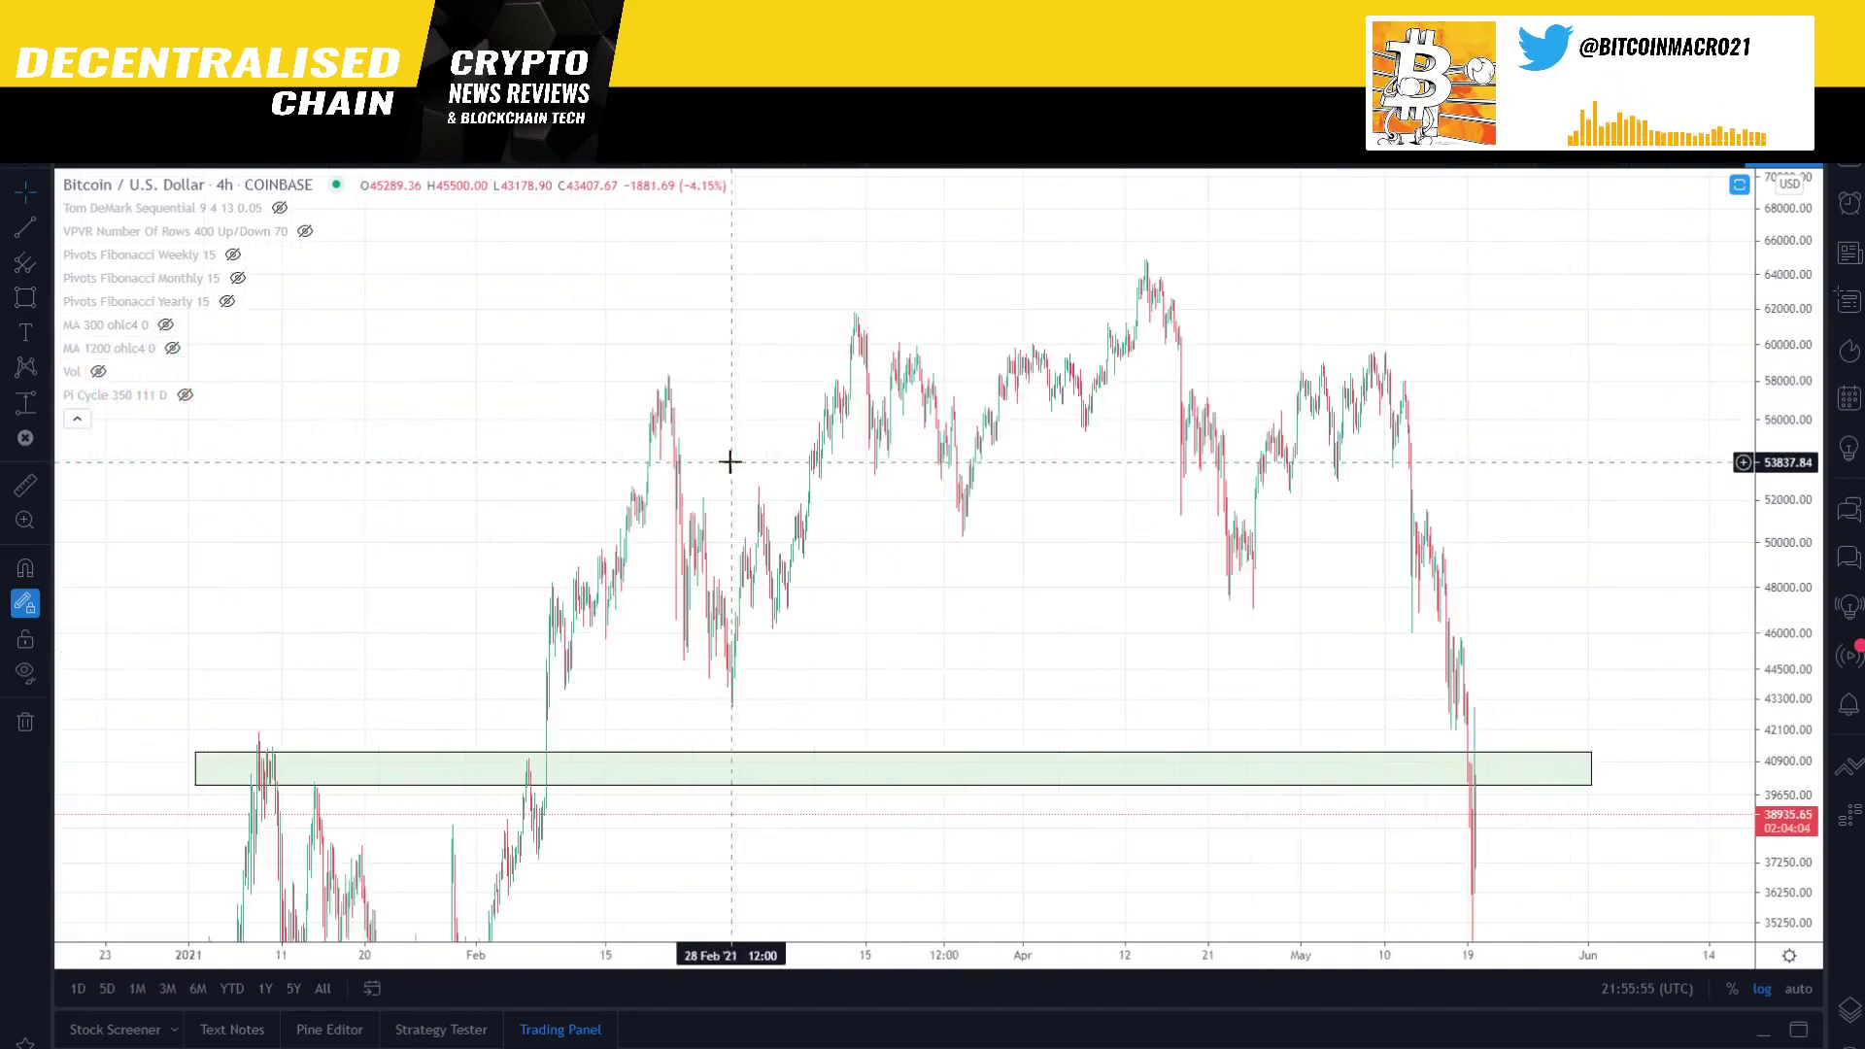
{"action": "scroll", "coordinate": [730, 463], "scroll_direction": "up", "scroll_amount": 5}
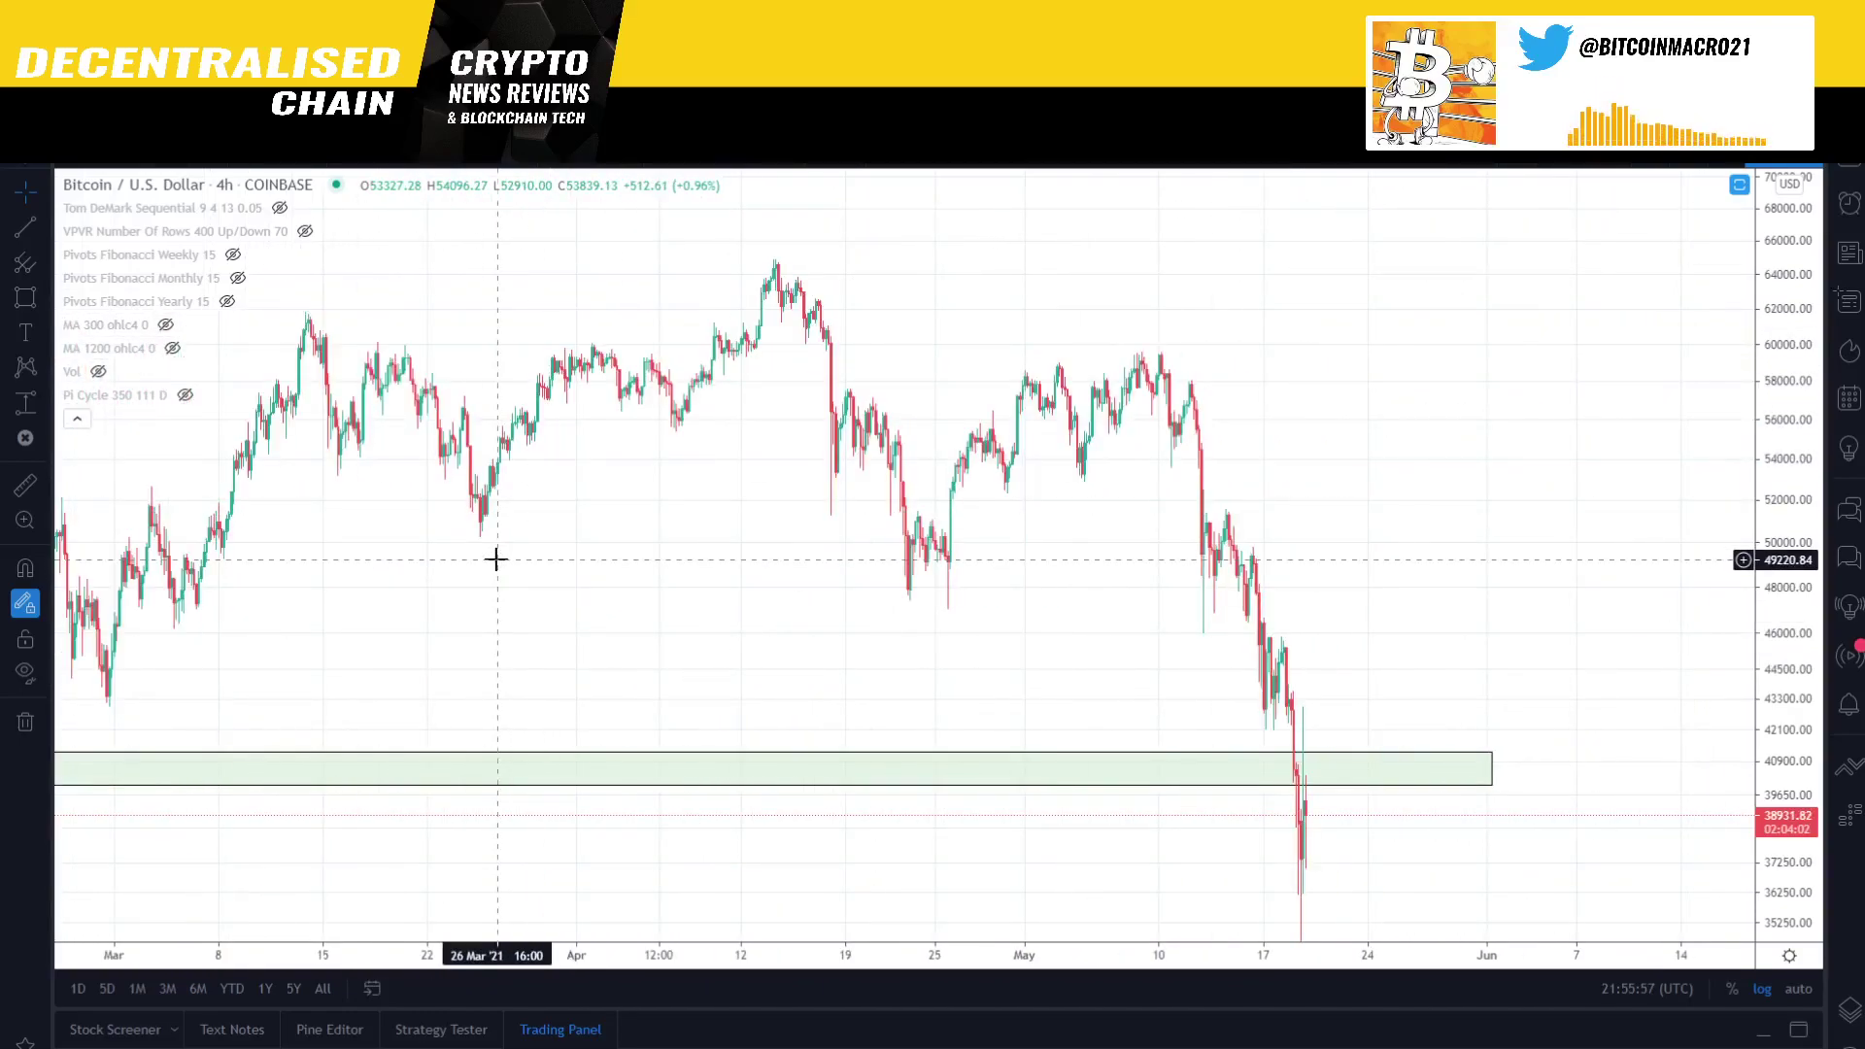
{"action": "left_click_drag", "start_coordinate": [496, 554], "coordinate": [850, 540]}
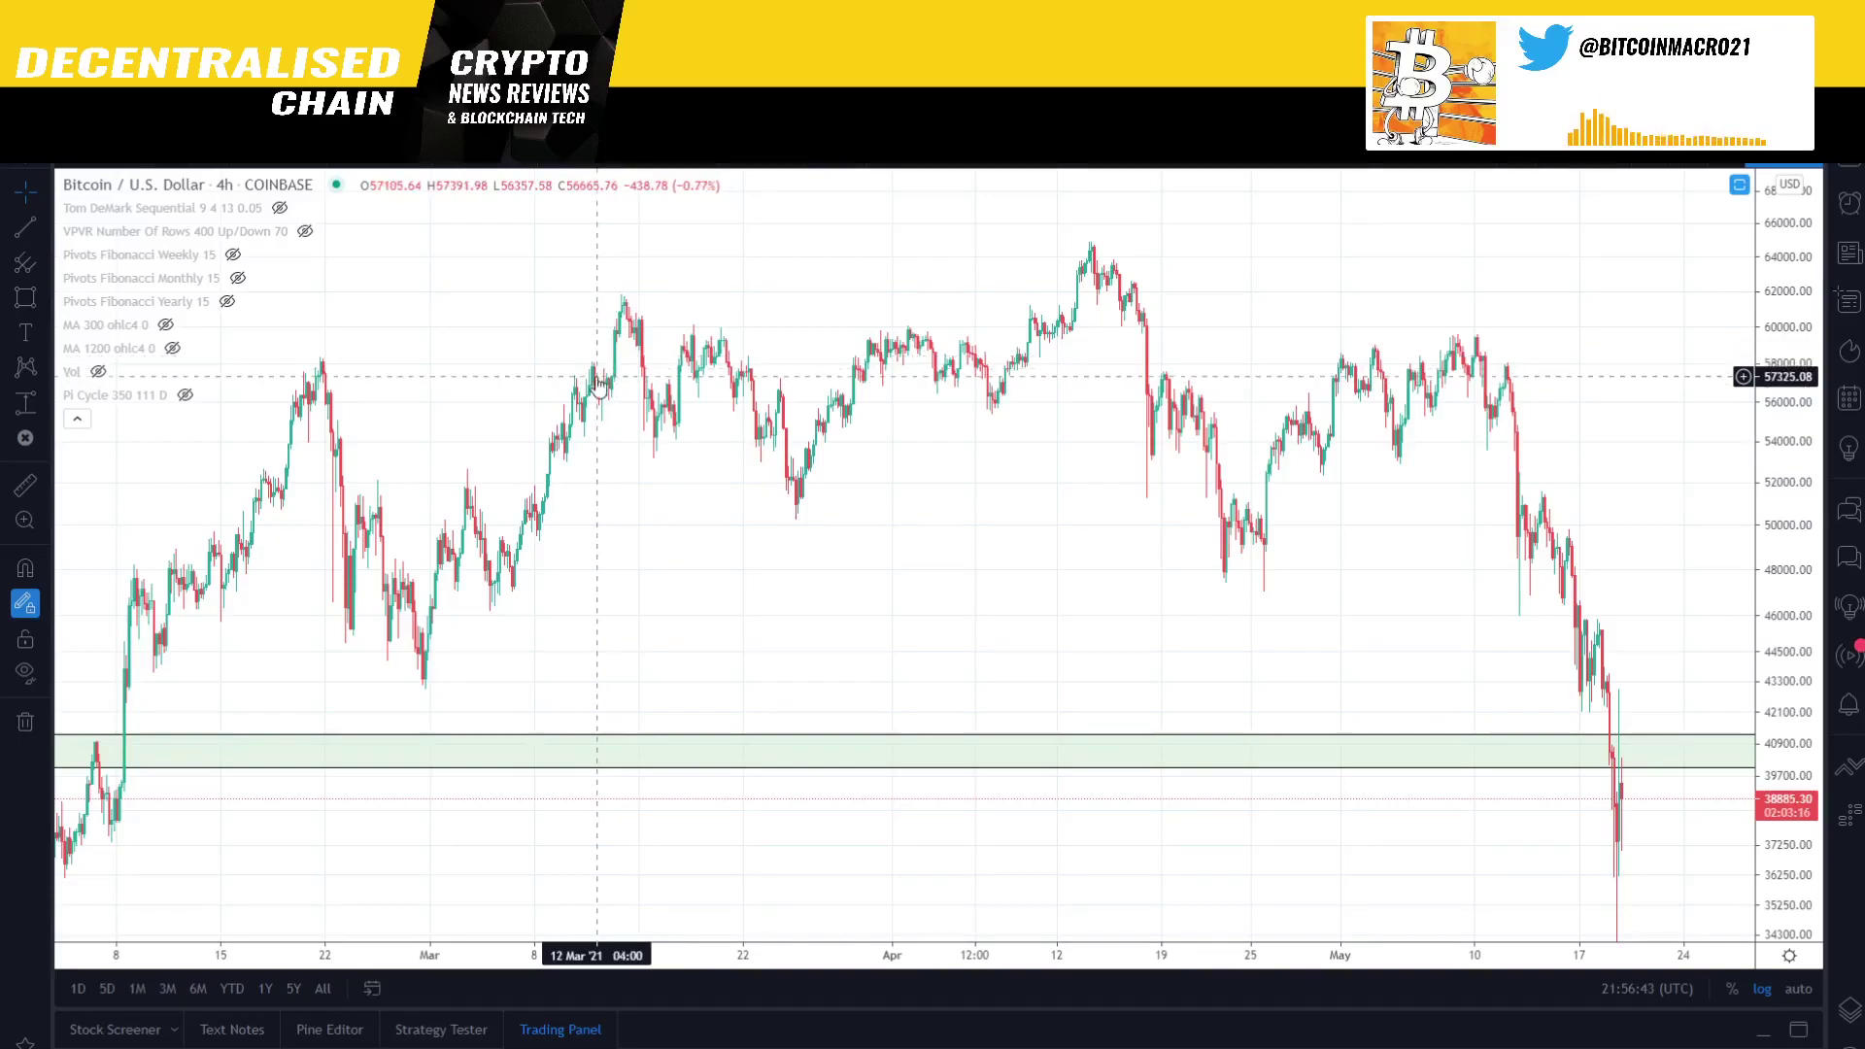
- Draw rising trend lines from about 58,362 (22 Feb) to 65,460 (19 Apr) and from about 42,911 (28 Feb) to 63,210 (27 Apr 2021)
{"action": "left_click", "coordinate": [23, 229]}
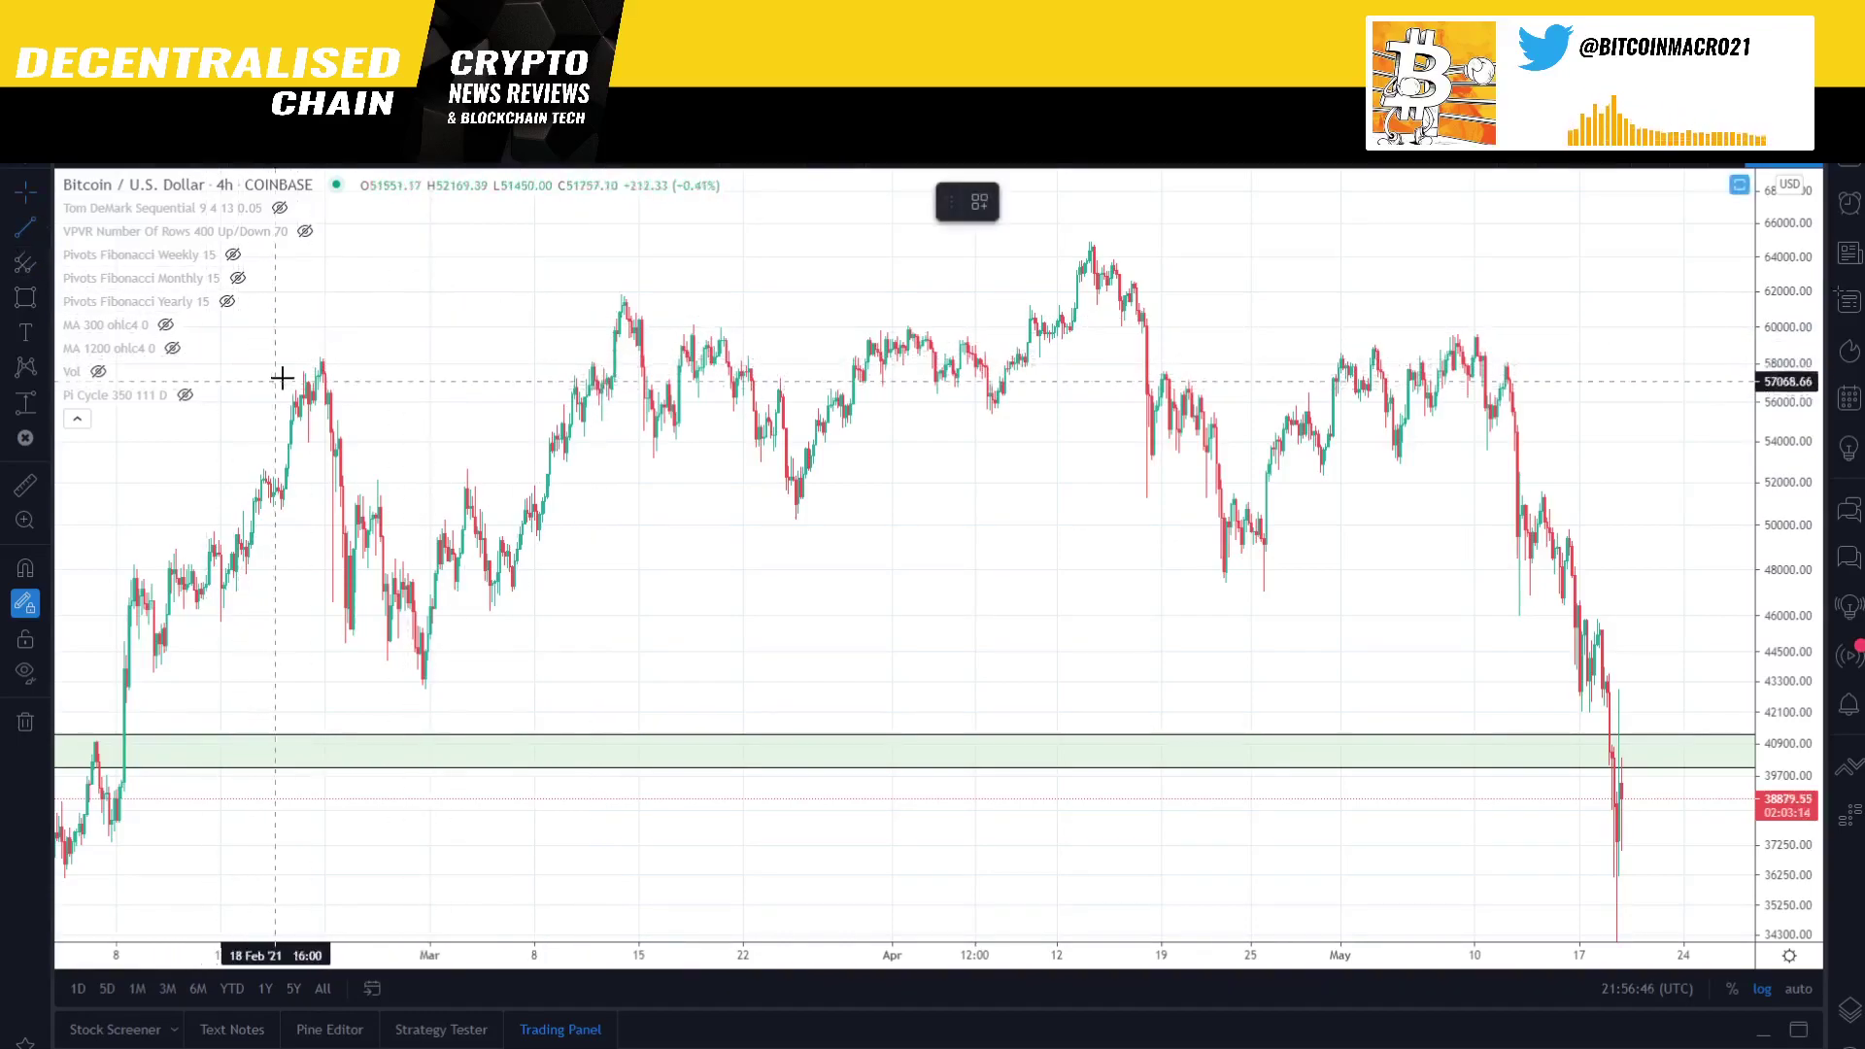
{"action": "left_click", "coordinate": [1161, 233]}
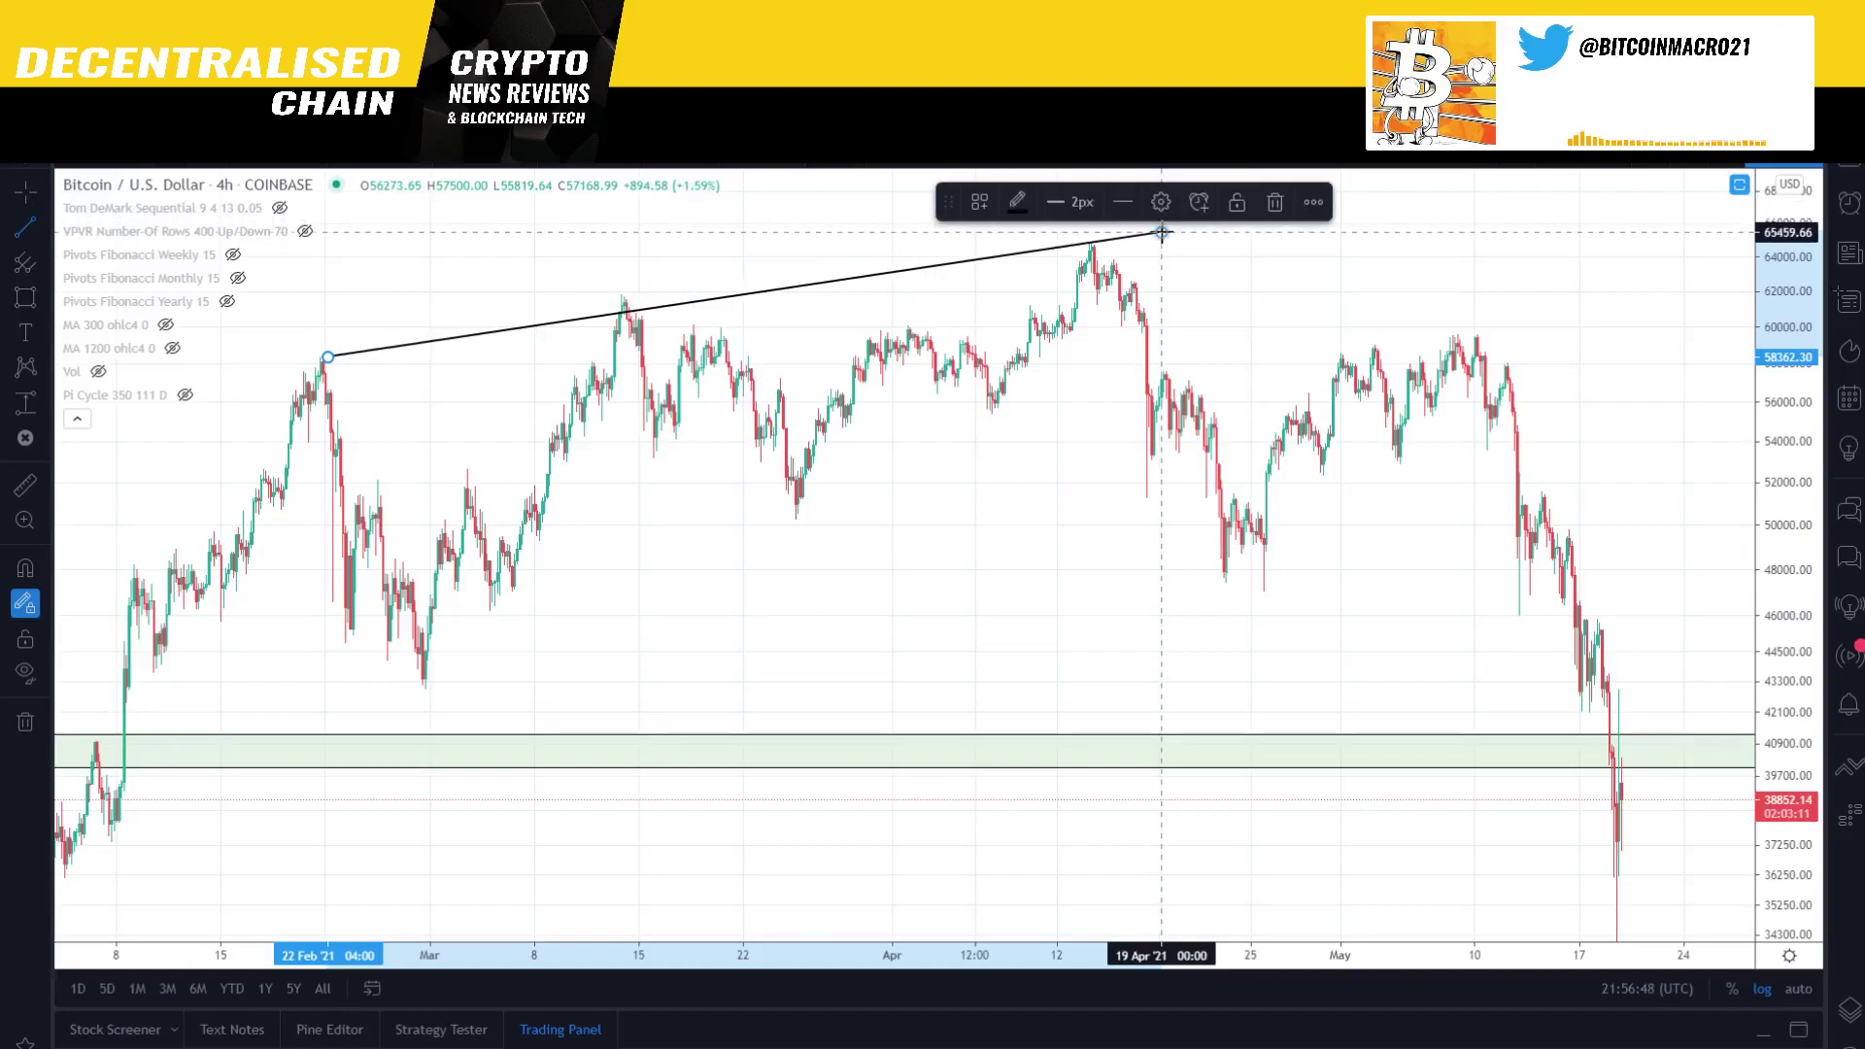
{"action": "left_click", "coordinate": [427, 690]}
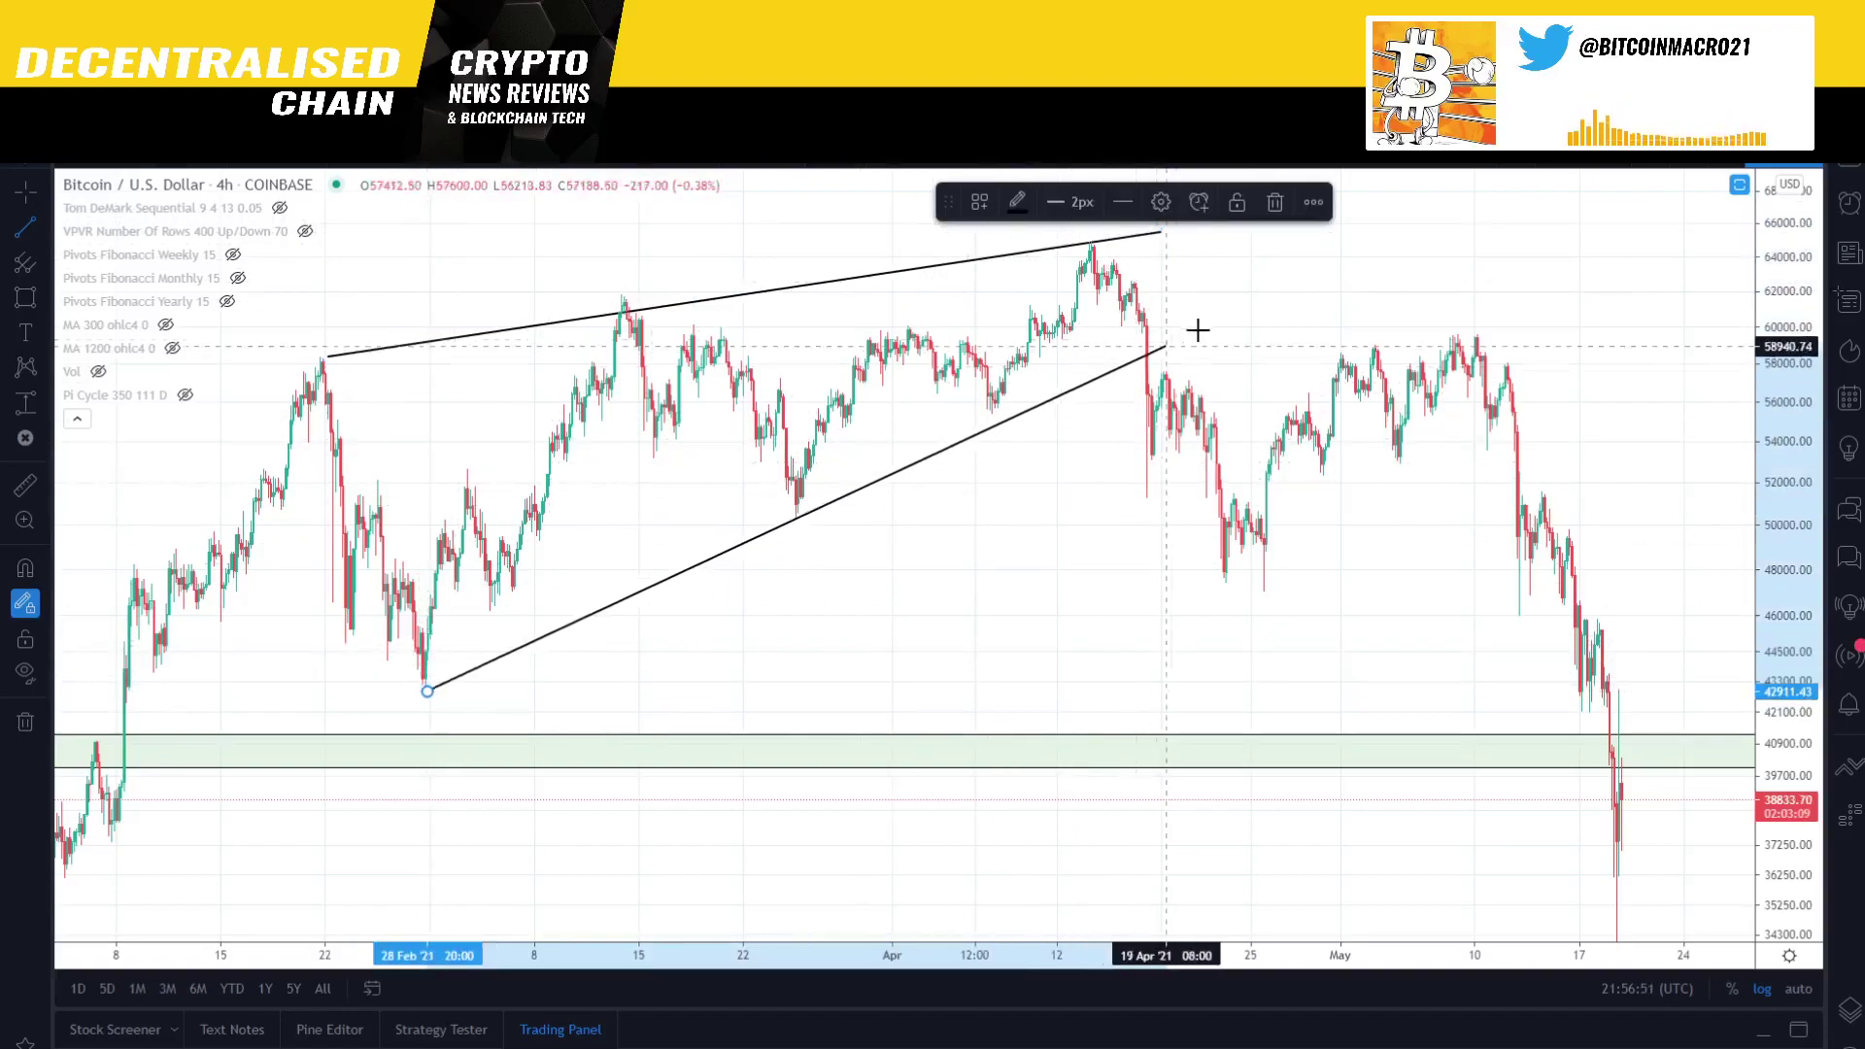
{"action": "left_click", "coordinate": [1286, 270]}
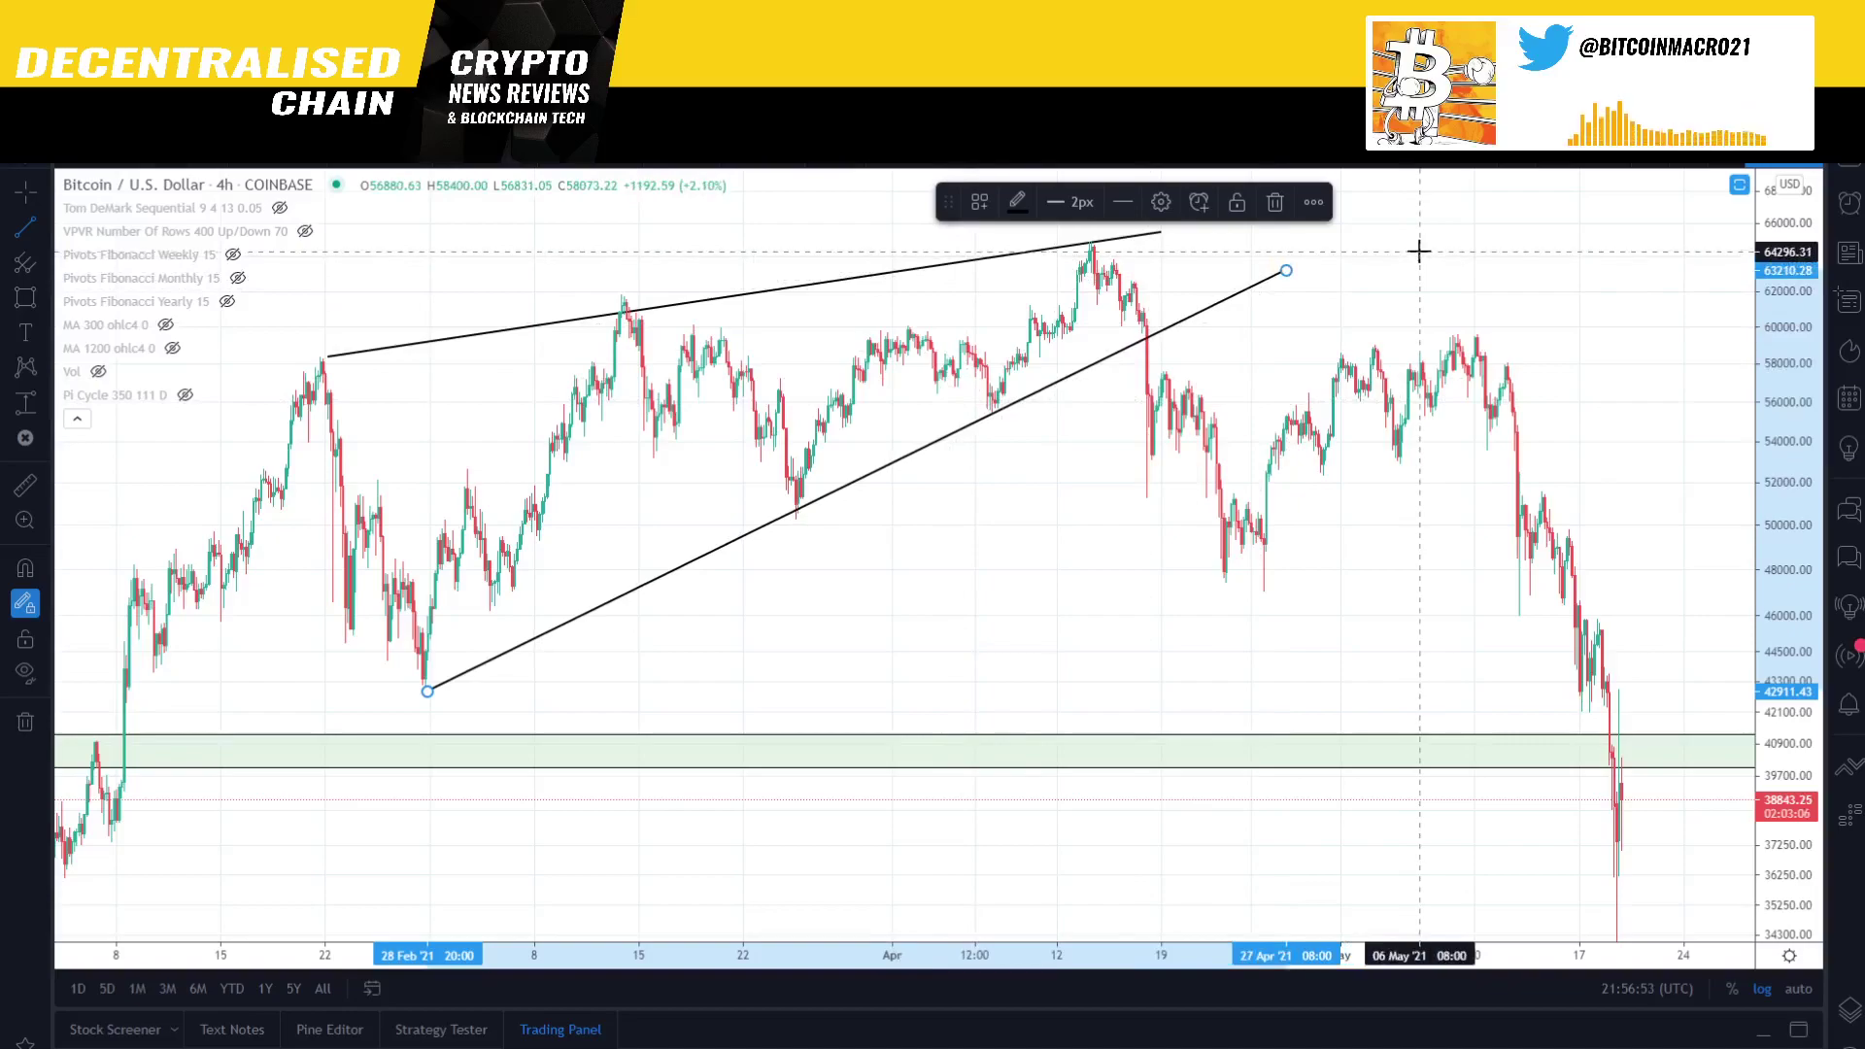
- Move the lower trend line's start to about 29,124 on 27 Jan 2021 and lower its end to follow the price lows
{"action": "scroll", "coordinate": [1044, 496], "scroll_direction": "down", "scroll_amount": 3}
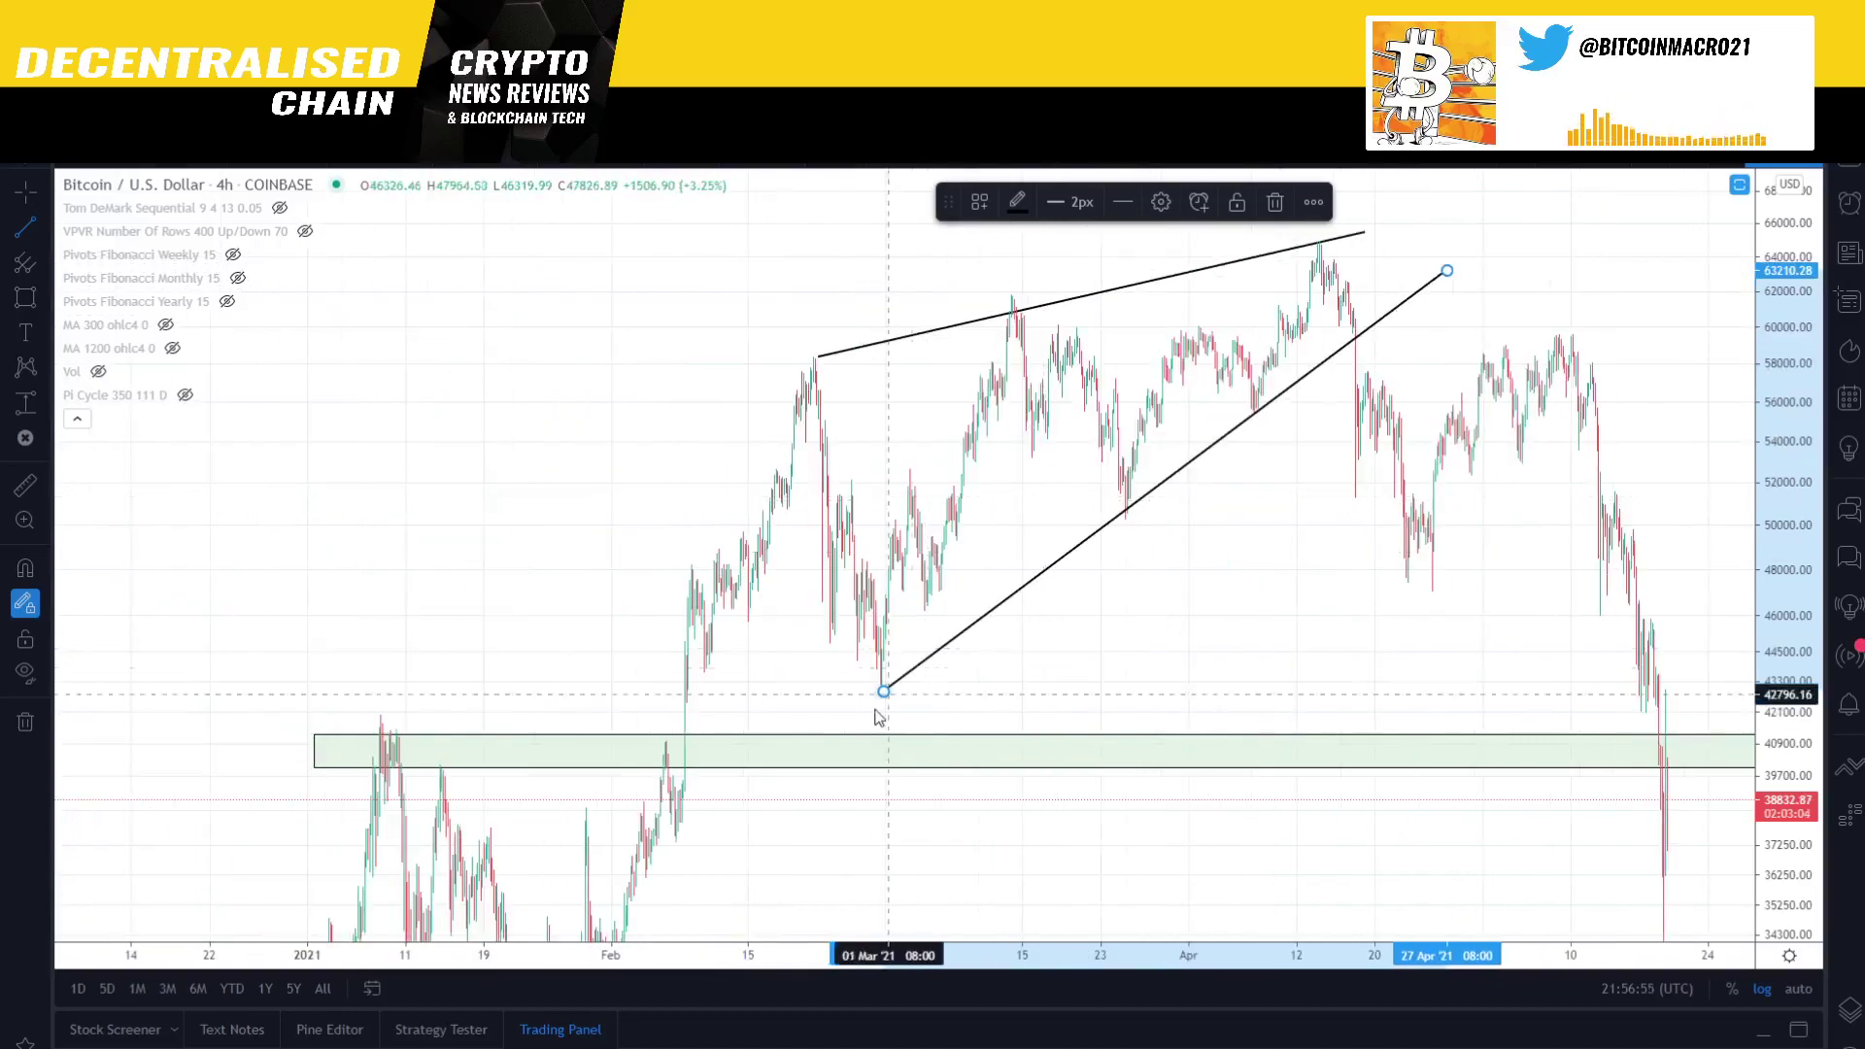
{"action": "left_click_drag", "start_coordinate": [1783, 309], "coordinate": [1782, 379]}
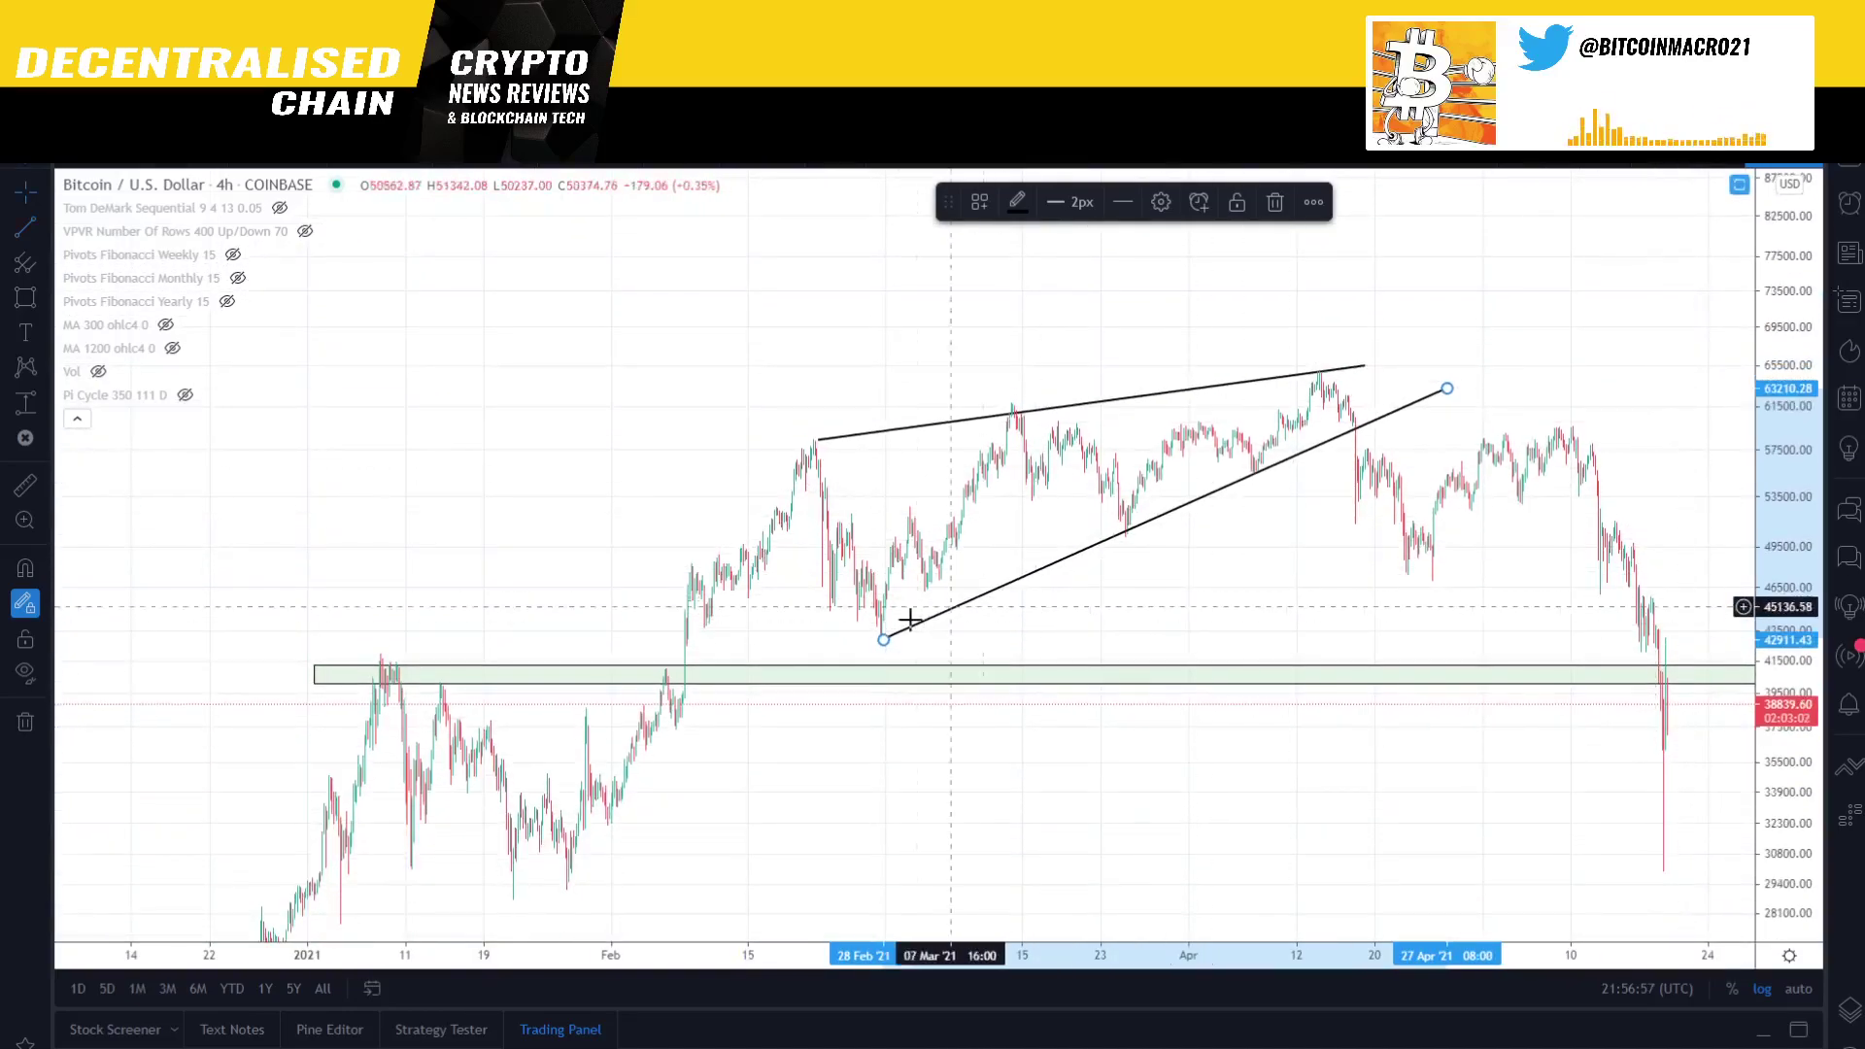
{"action": "left_click_drag", "start_coordinate": [883, 637], "coordinate": [566, 890]}
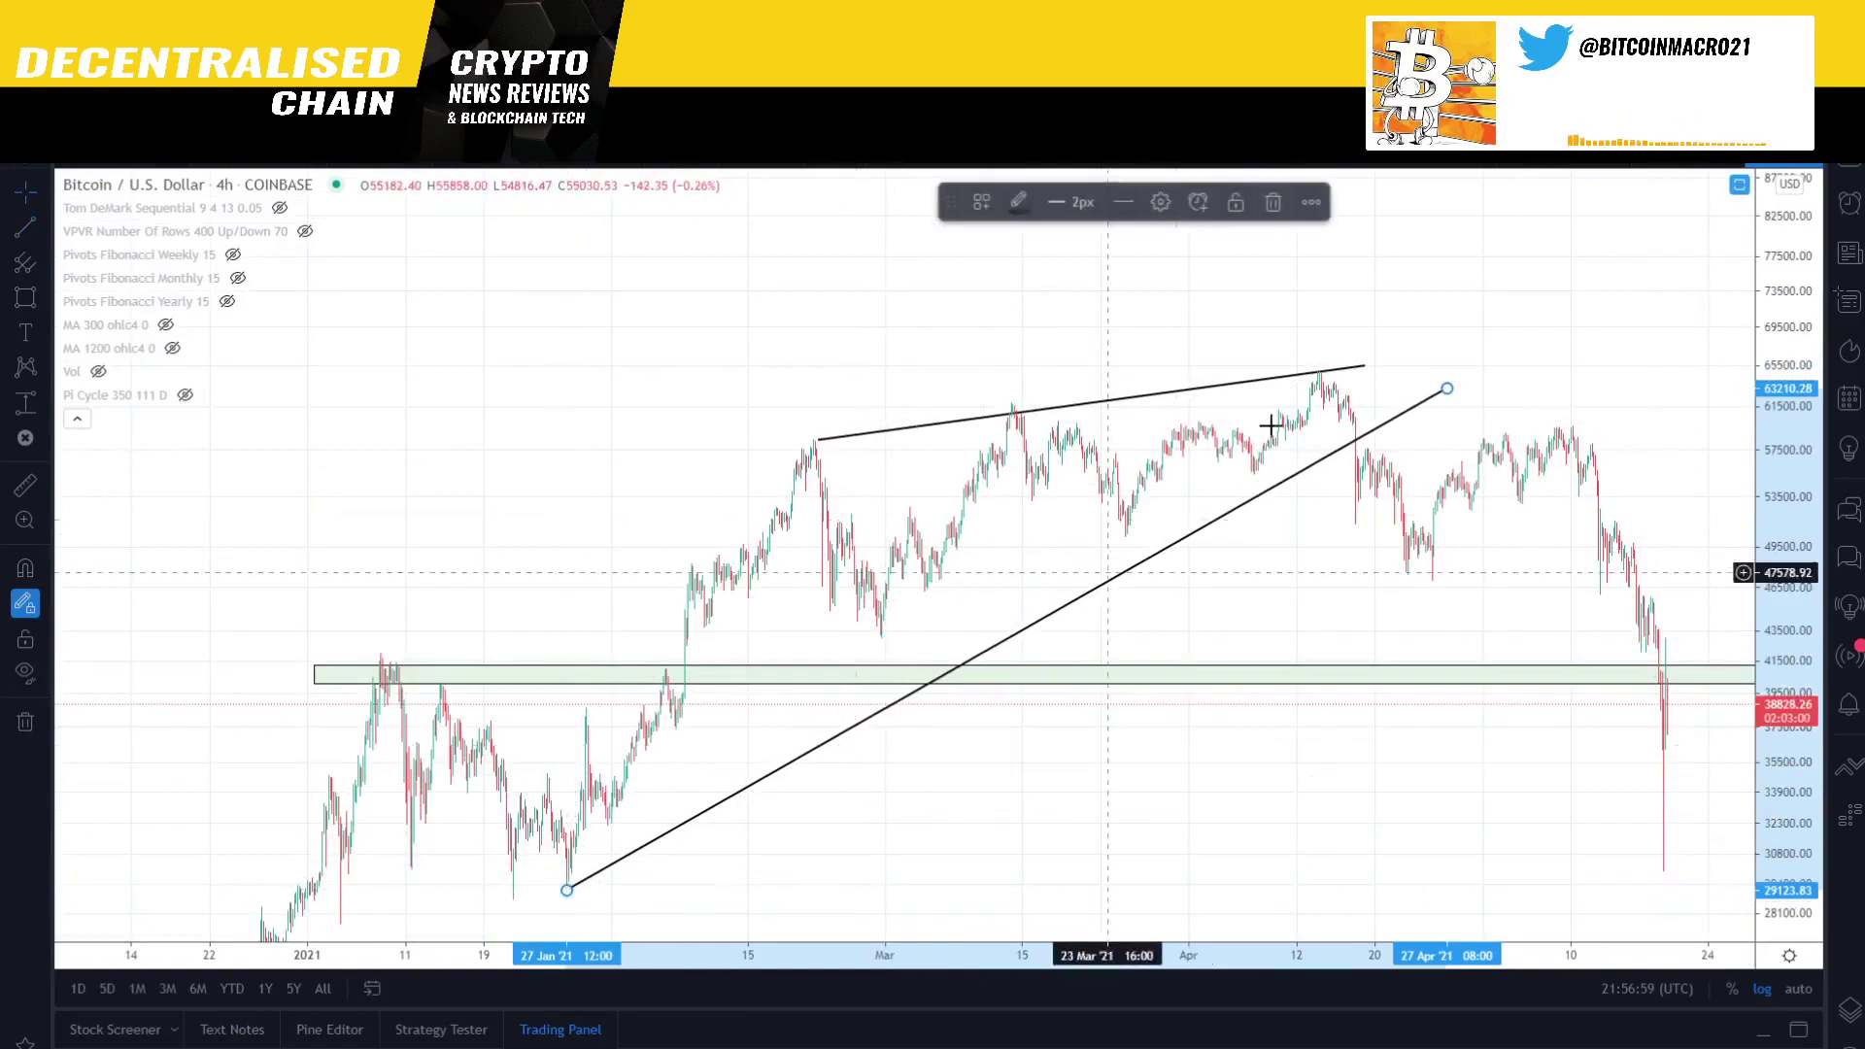
{"action": "left_click_drag", "start_coordinate": [1447, 388], "coordinate": [1458, 448]}
- Switch the price scale from logarithmic to linear
{"action": "left_click", "coordinate": [1760, 989]}
{"action": "scroll", "coordinate": [999, 653], "scroll_direction": "up", "scroll_amount": 5}
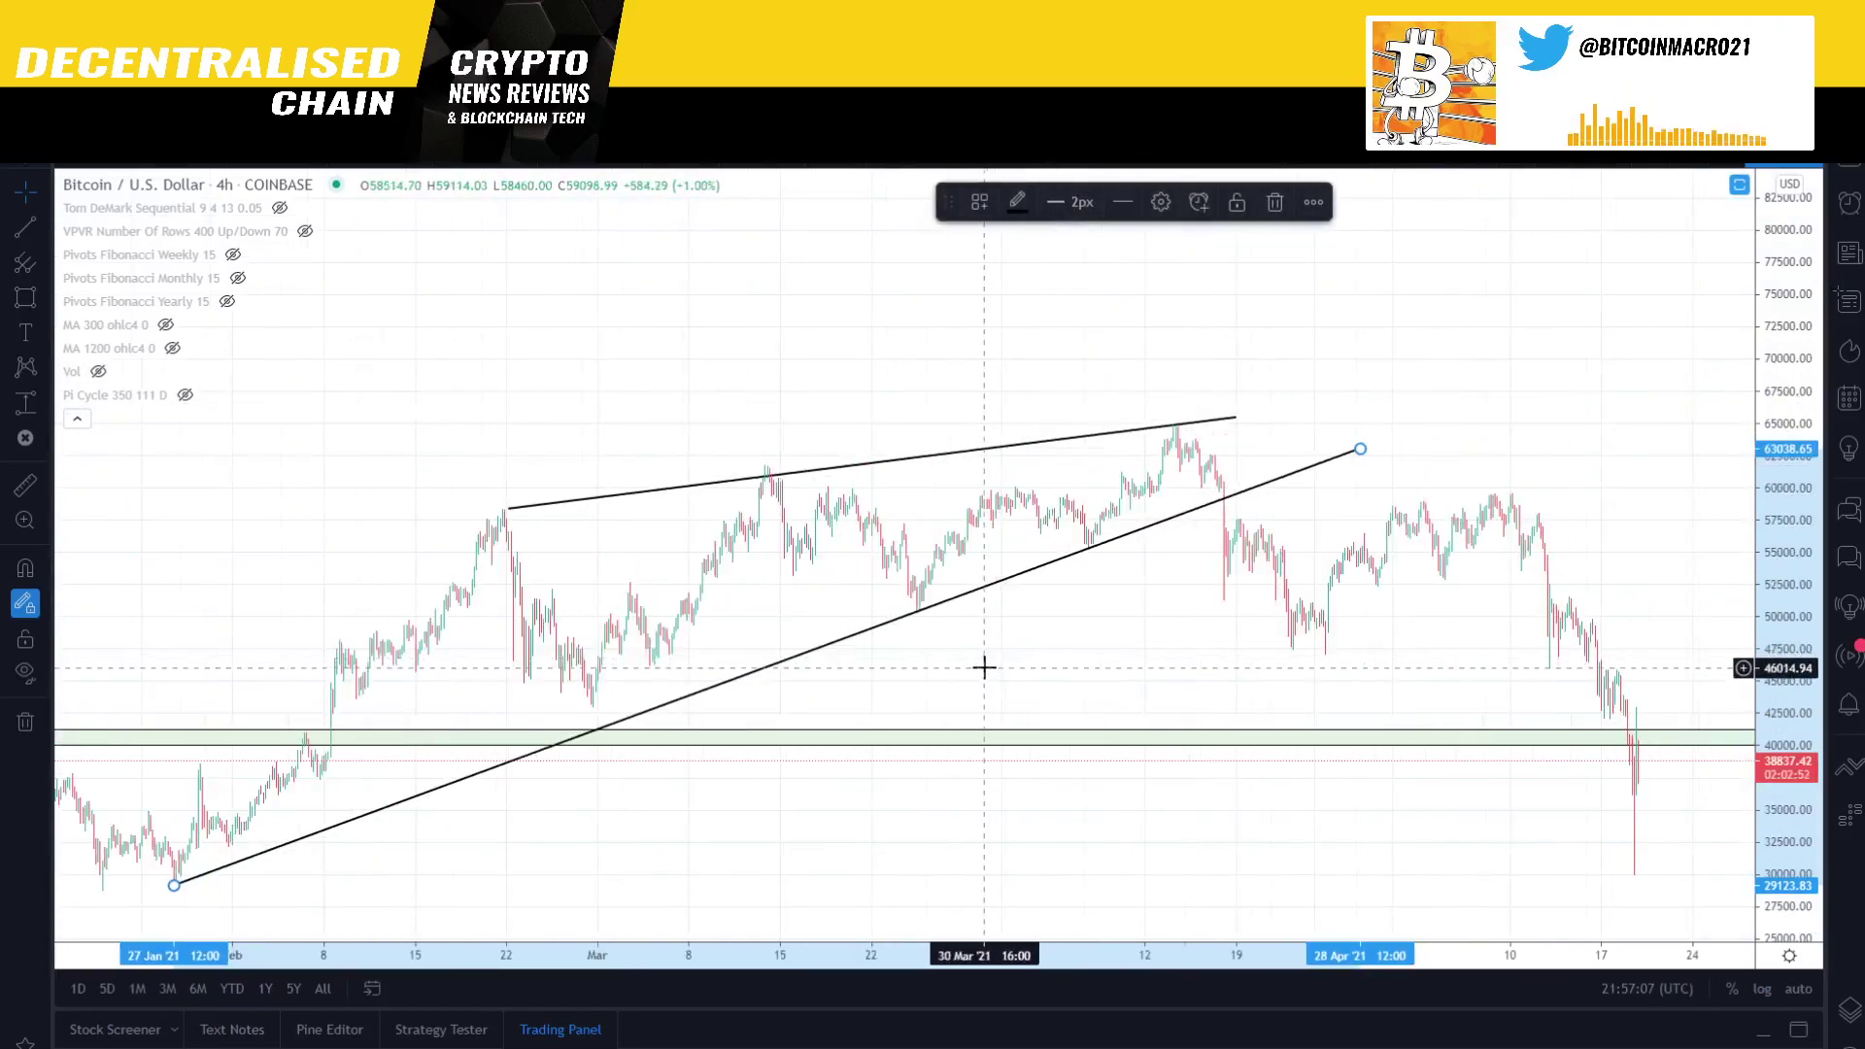
{"action": "left_click_drag", "start_coordinate": [720, 741], "coordinate": [1121, 620]}
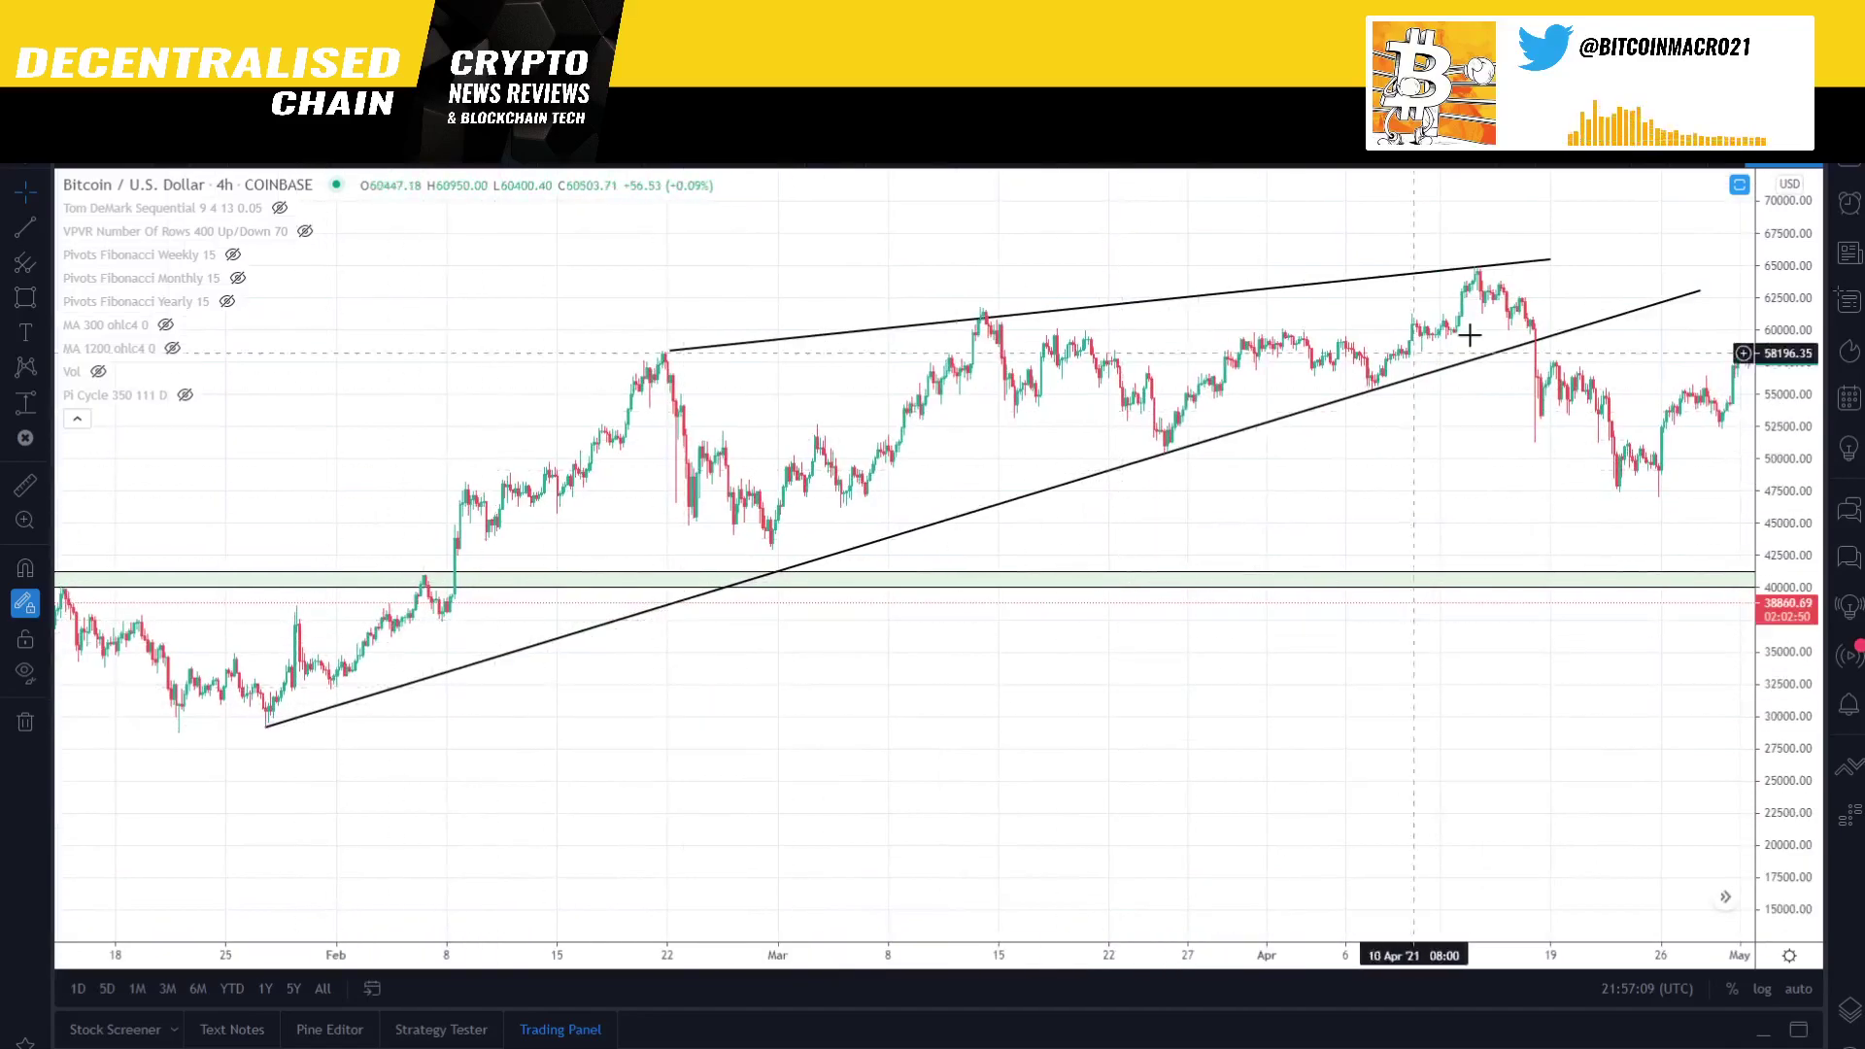
- Move the lower trend line's start to about 42,912 on 28 Feb and its end to about 60,693 on 29 Apr 2021
{"action": "left_click_drag", "start_coordinate": [268, 731], "coordinate": [776, 551]}
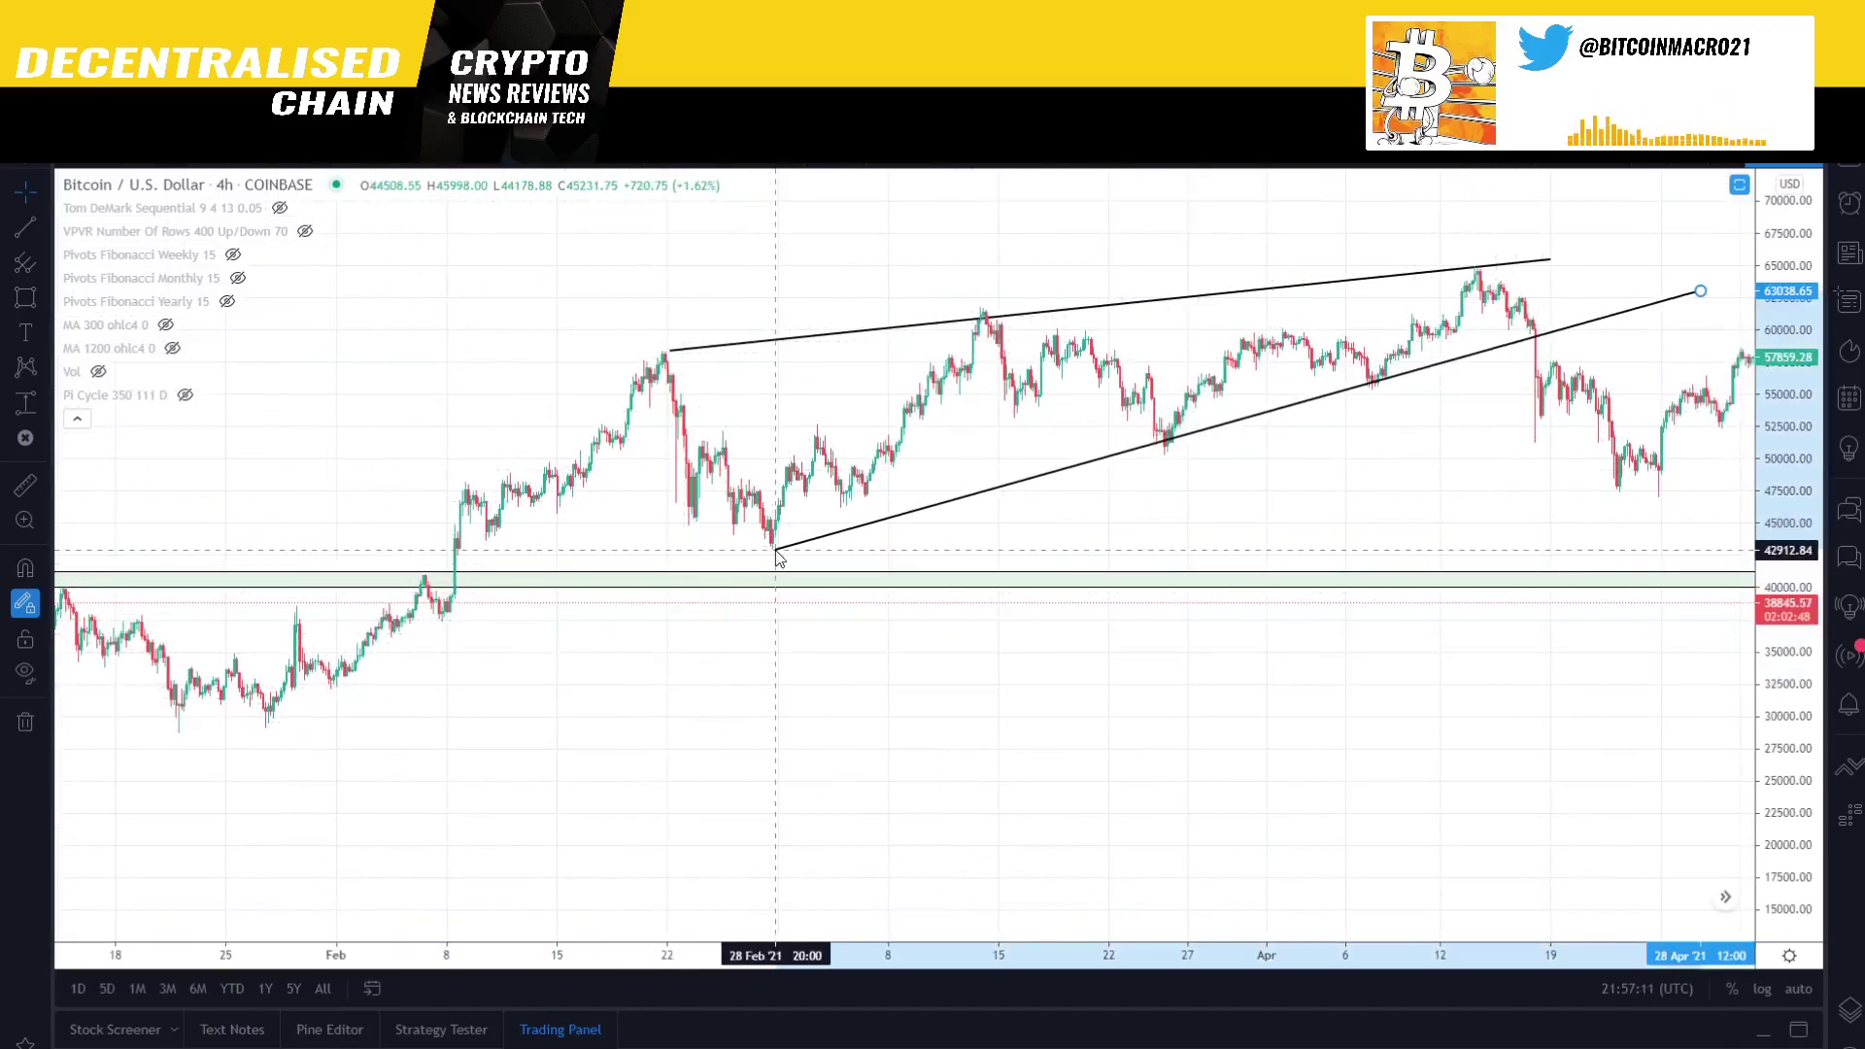
{"action": "left_click_drag", "start_coordinate": [1031, 781], "coordinate": [862, 841]}
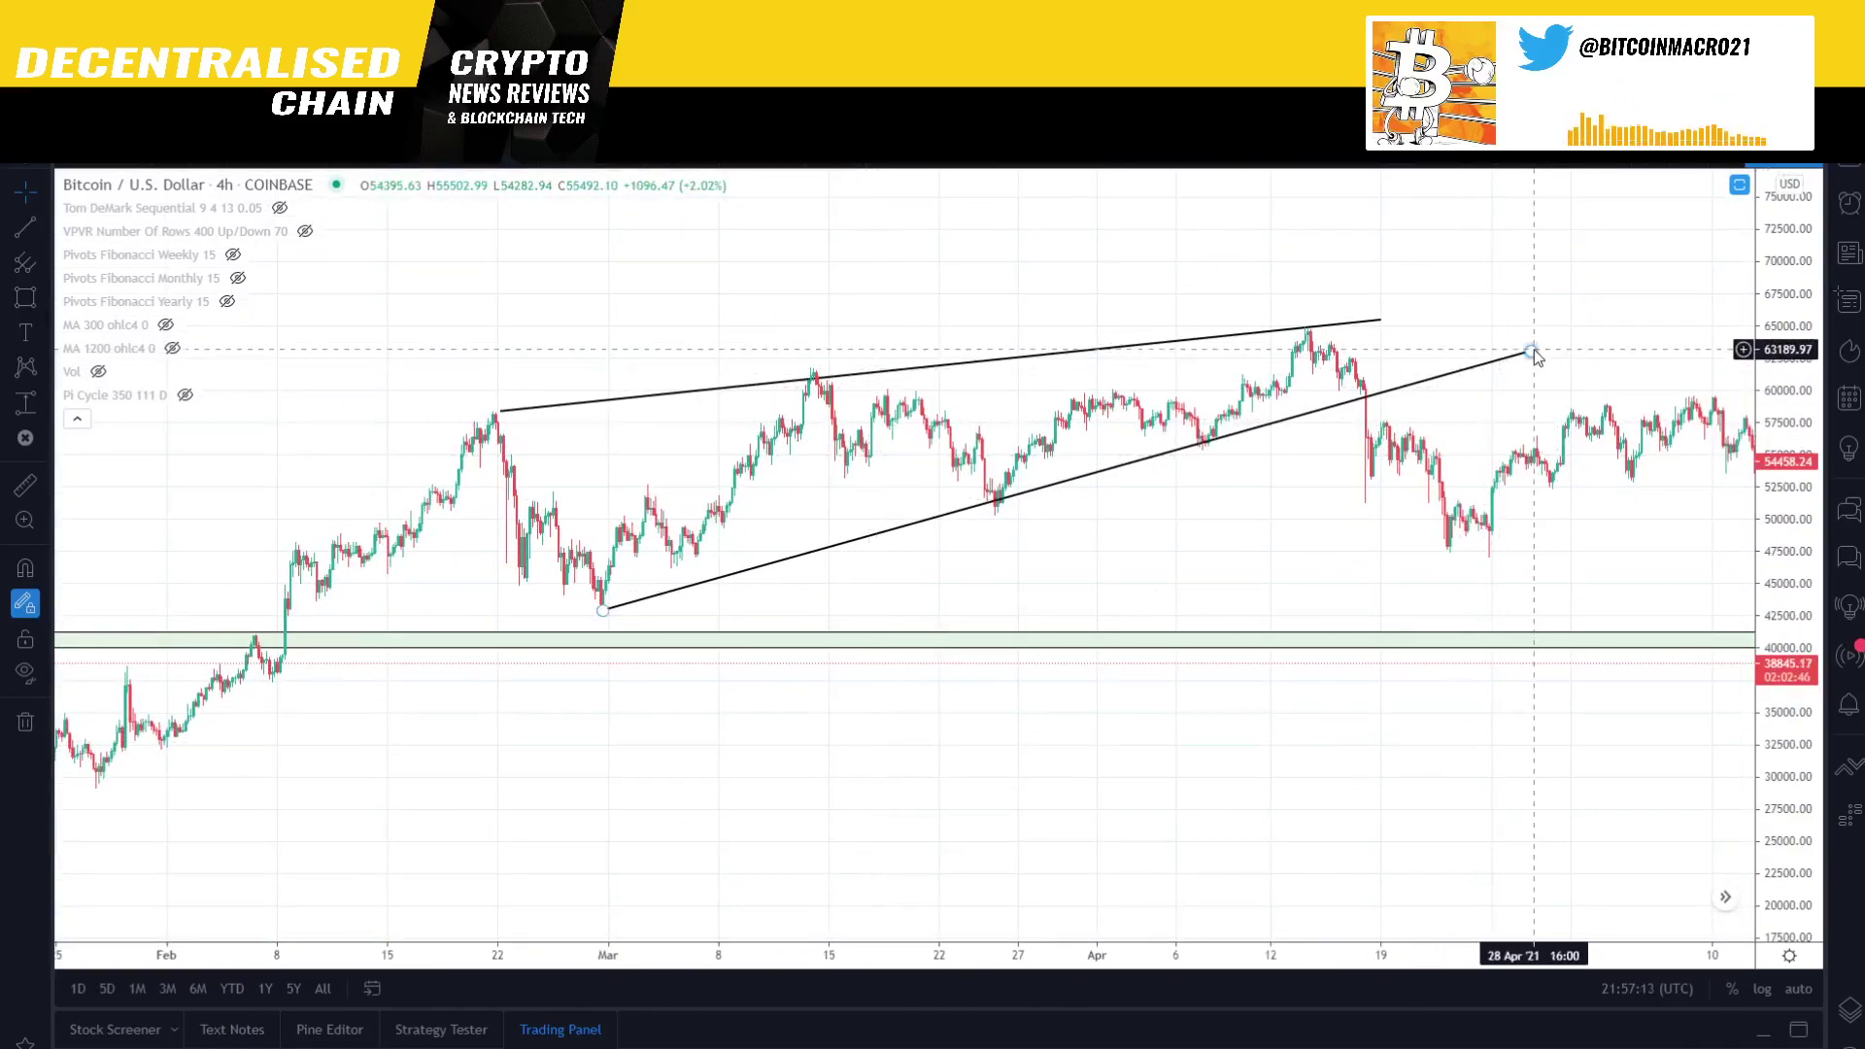
{"action": "left_click_drag", "start_coordinate": [1532, 351], "coordinate": [1541, 381]}
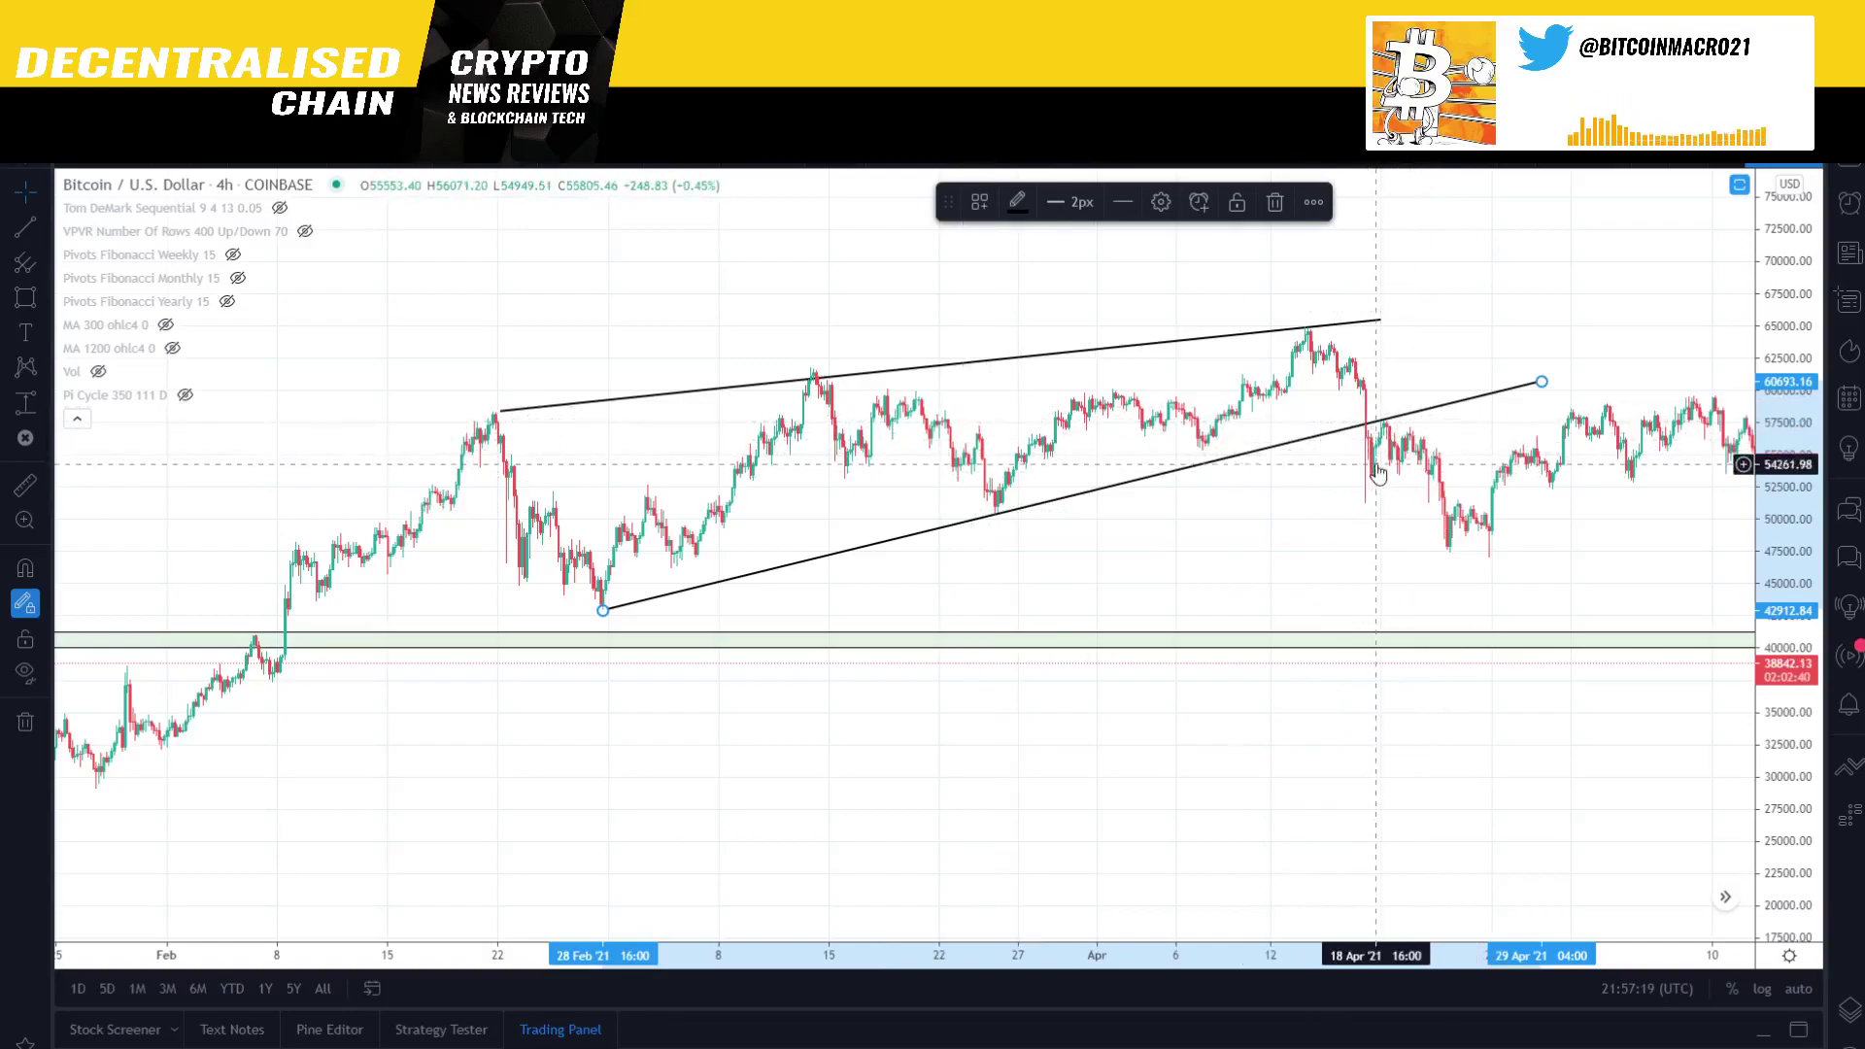
{"action": "left_click_drag", "start_coordinate": [1552, 275], "coordinate": [1385, 275]}
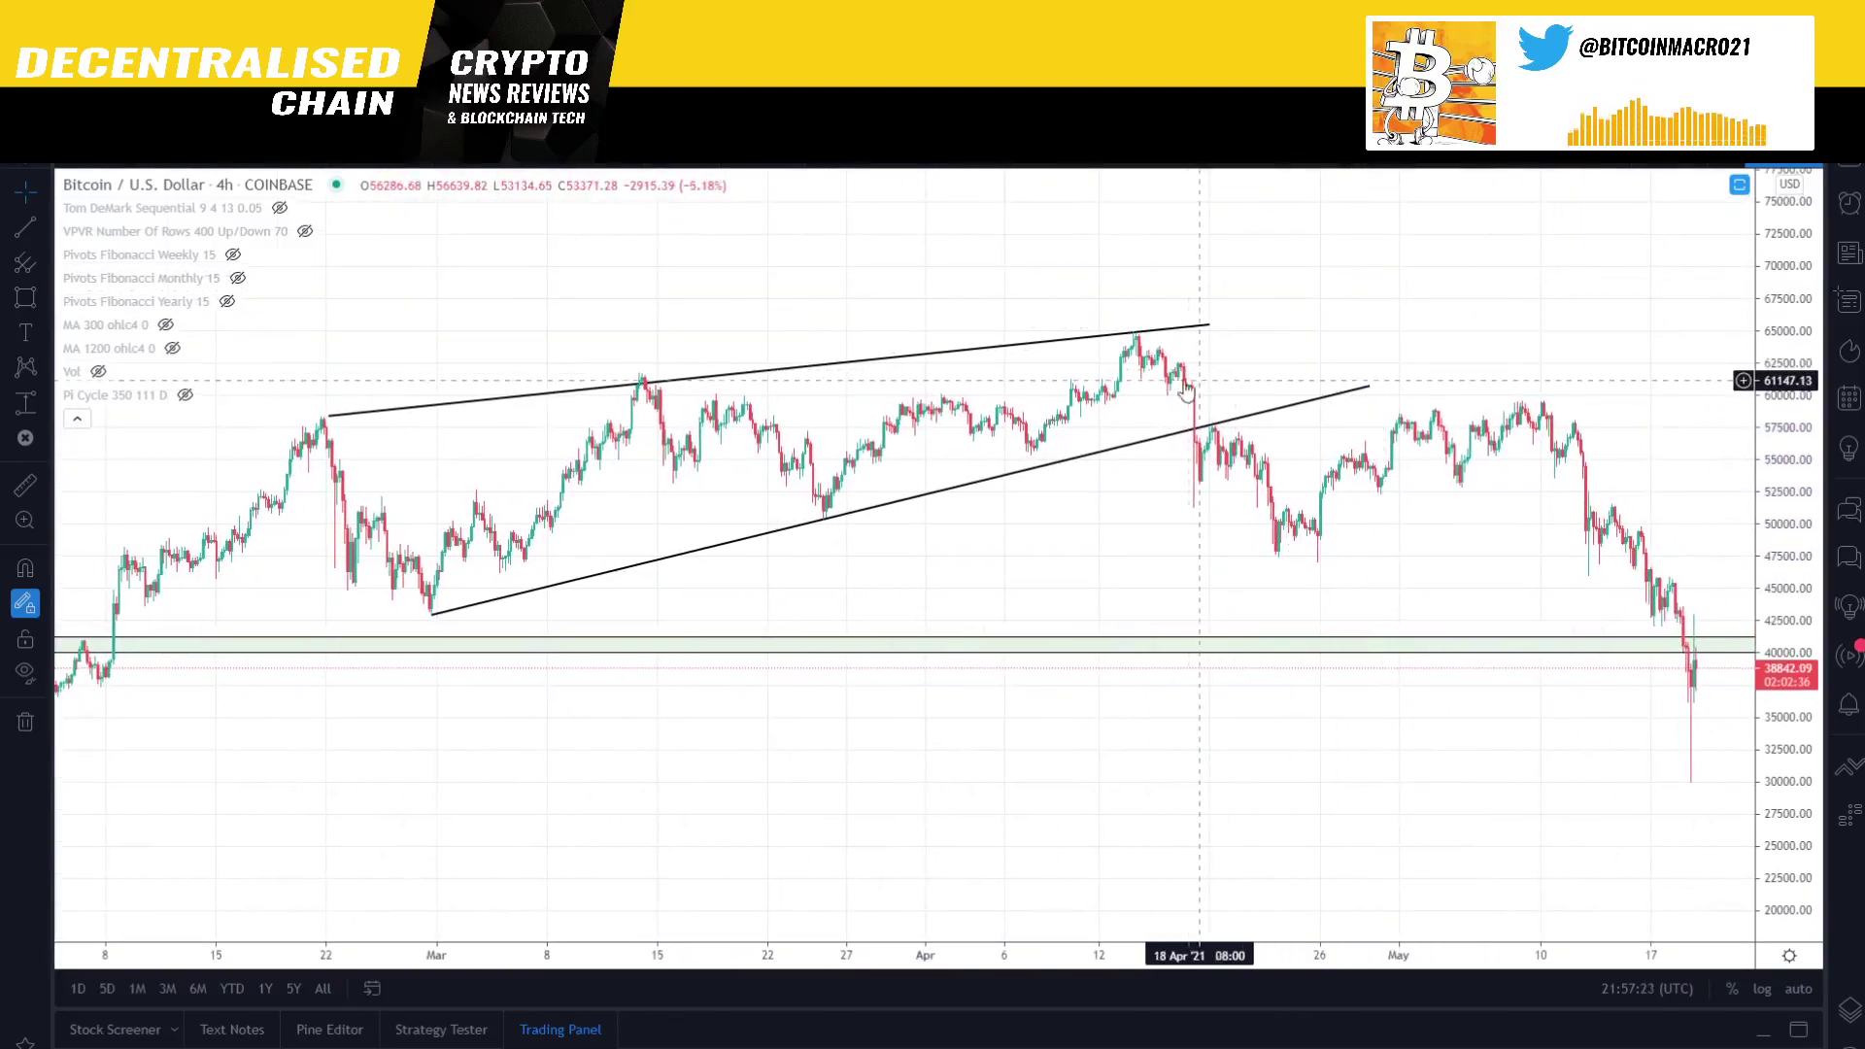
- Draw a trend line from the low at about 46,999 on 26 Apr to about 61,223 on 19 May 2021
{"action": "mouse_move", "coordinate": [109, 321]}
{"action": "left_click", "coordinate": [28, 236]}
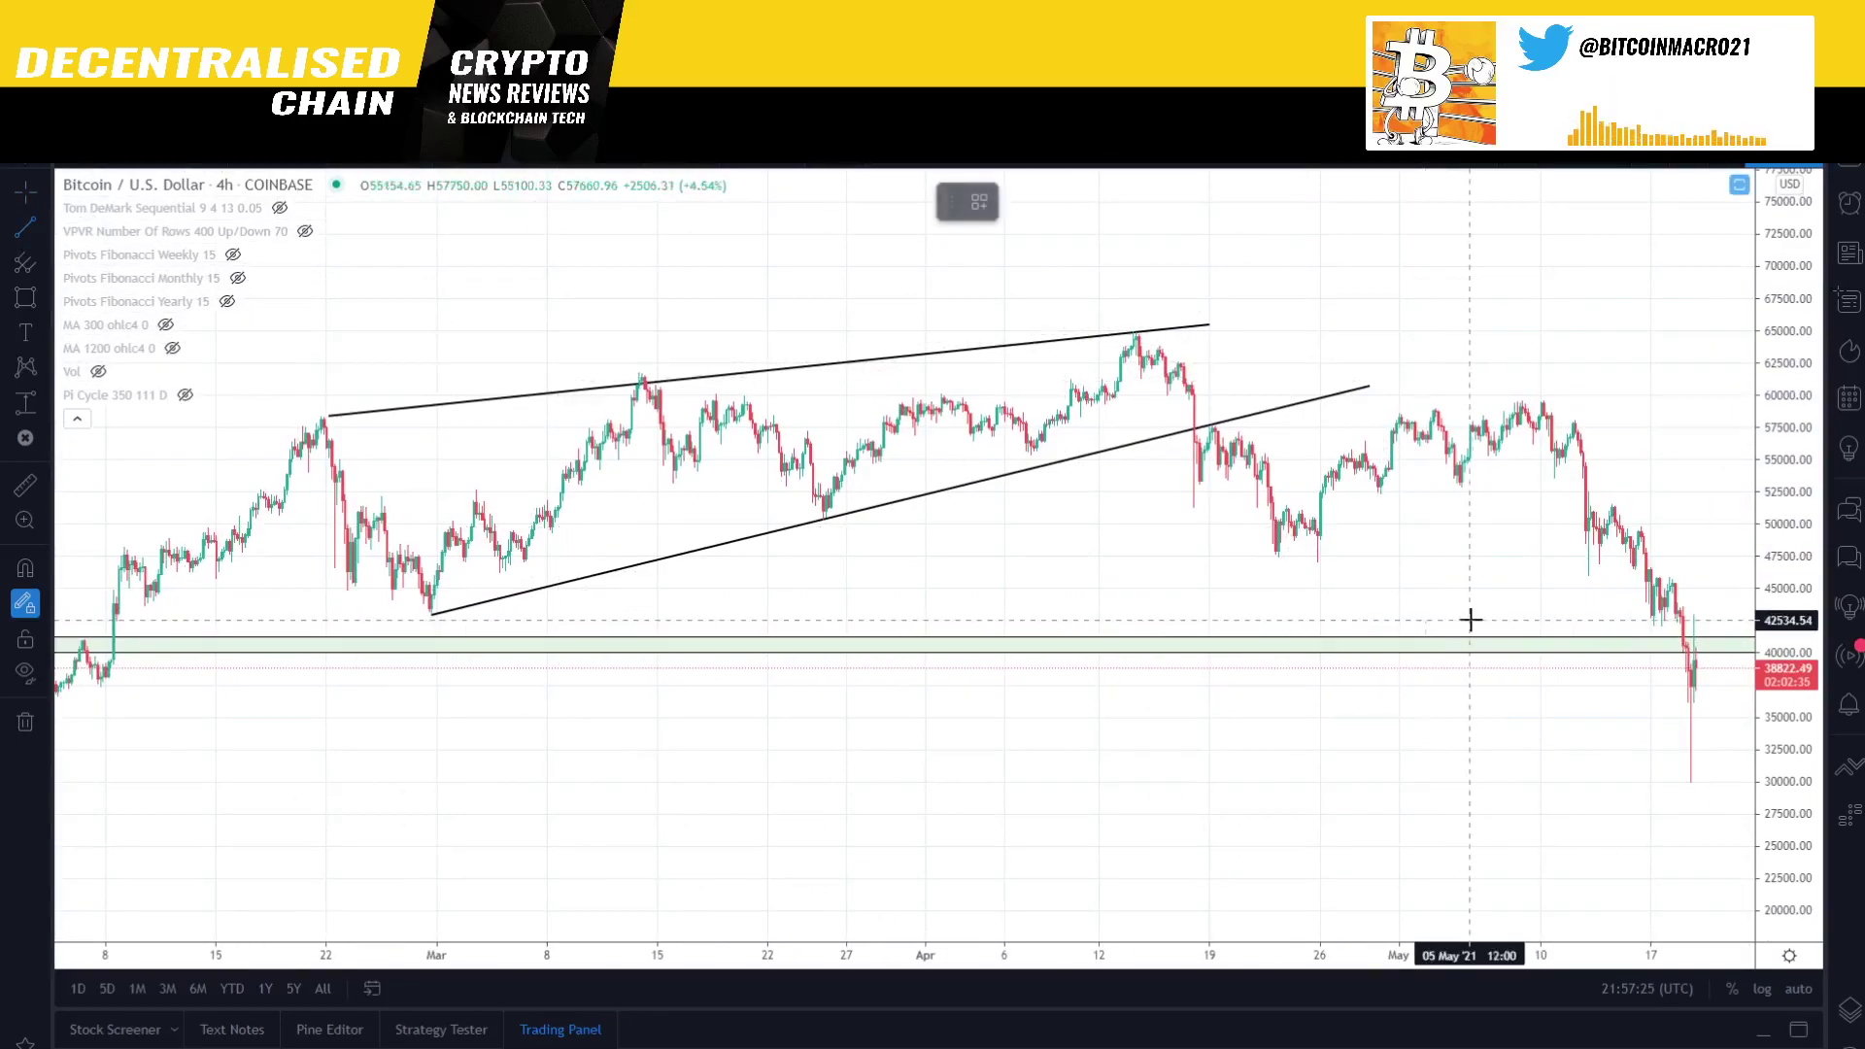
{"action": "left_click", "coordinate": [1320, 562]}
{"action": "left_click", "coordinate": [1683, 380]}
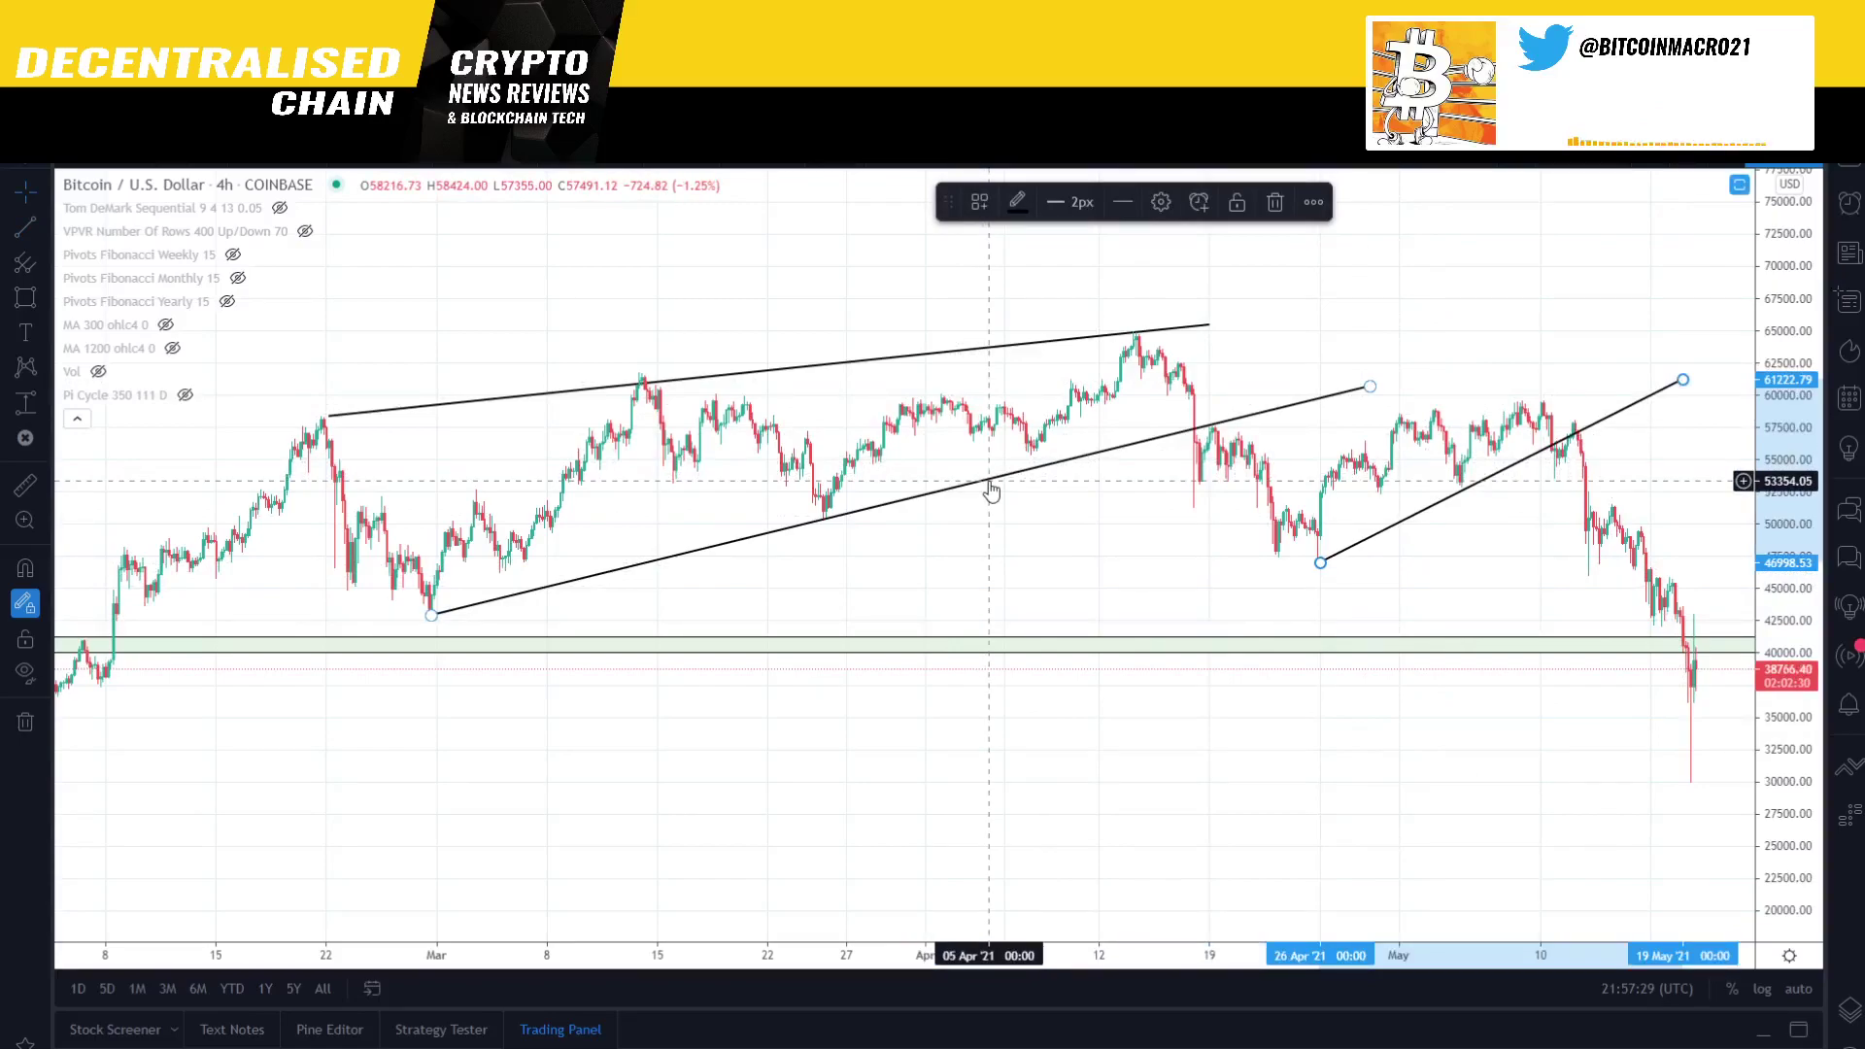
- Delete the rising trend lines above and below the February to April price action
{"action": "left_click_drag", "start_coordinate": [991, 490], "coordinate": [1141, 486]}
{"action": "left_click_drag", "start_coordinate": [880, 408], "coordinate": [1070, 404]}
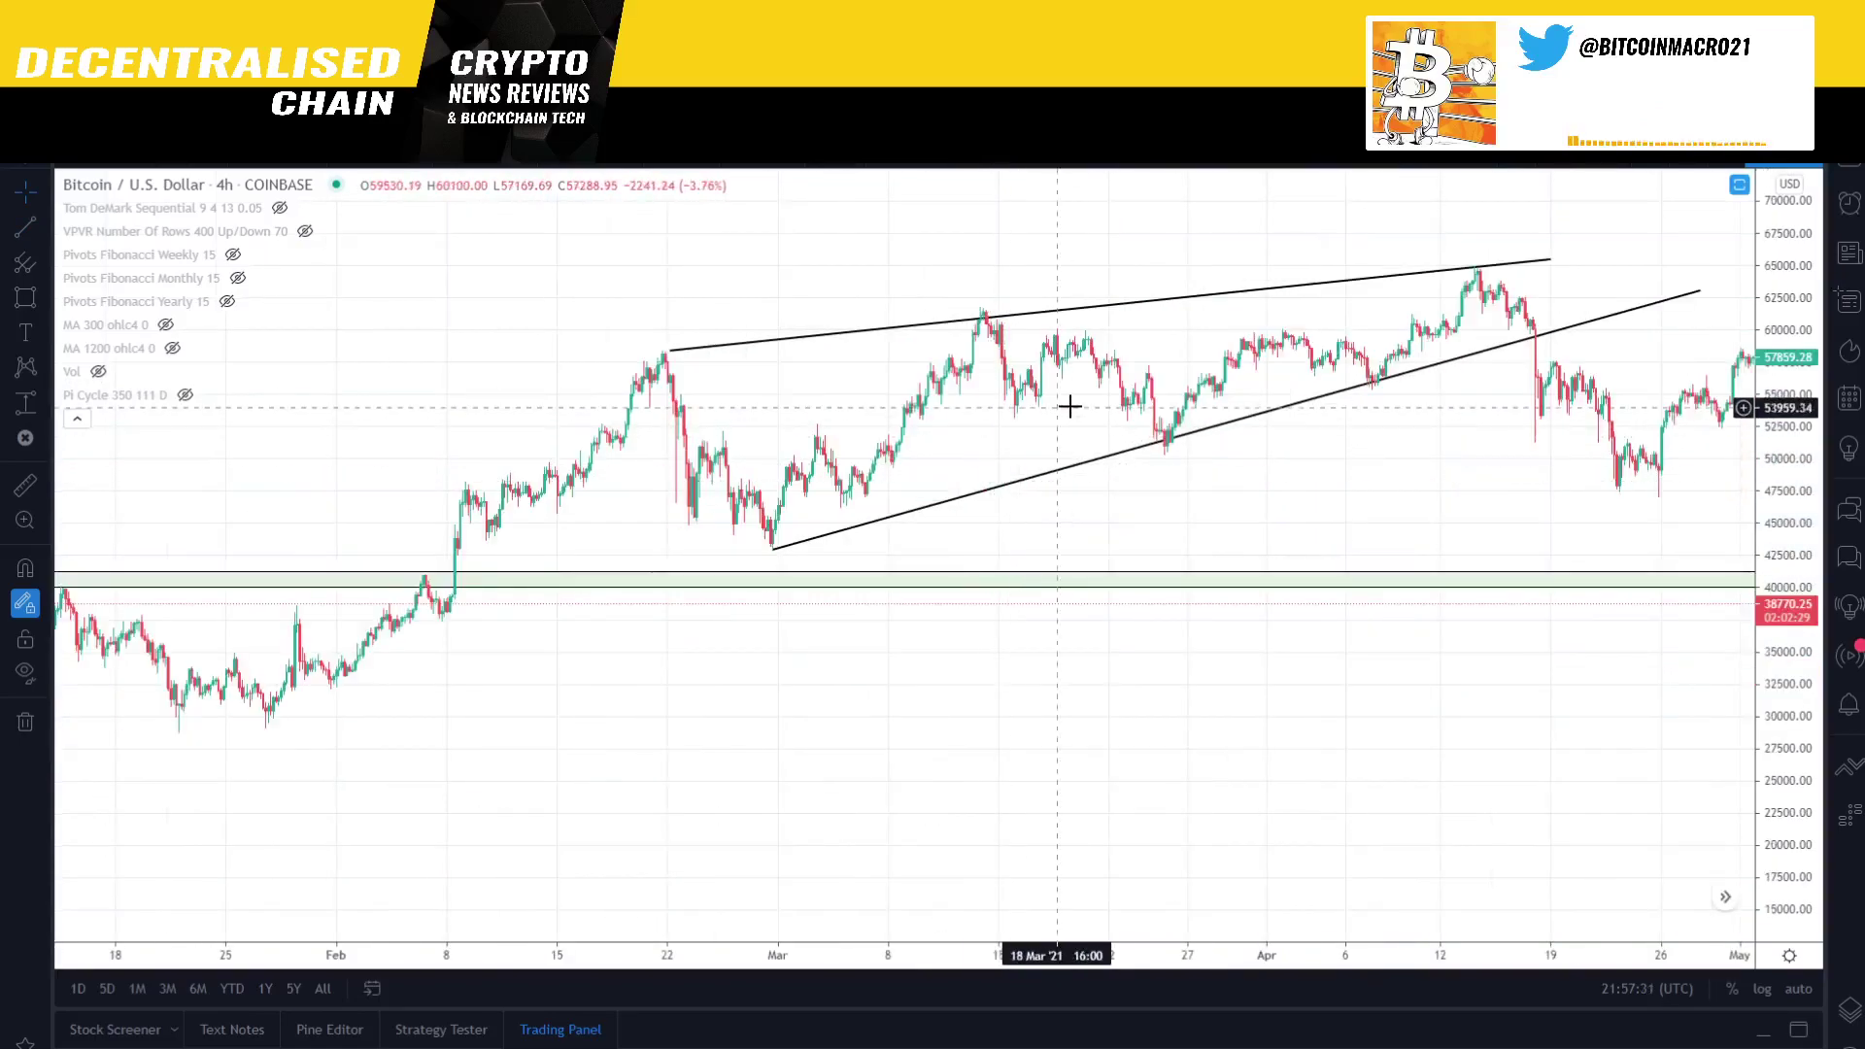
{"action": "left_click", "coordinate": [1109, 457]}
{"action": "key", "text": "Delete"}
{"action": "left_click", "coordinate": [1125, 307]}
{"action": "key", "text": "Delete"}
- Draw a horizontal ray at about 60,012 starting from 17 Mar 2021
{"action": "left_click_drag", "start_coordinate": [1105, 296], "coordinate": [637, 341]}
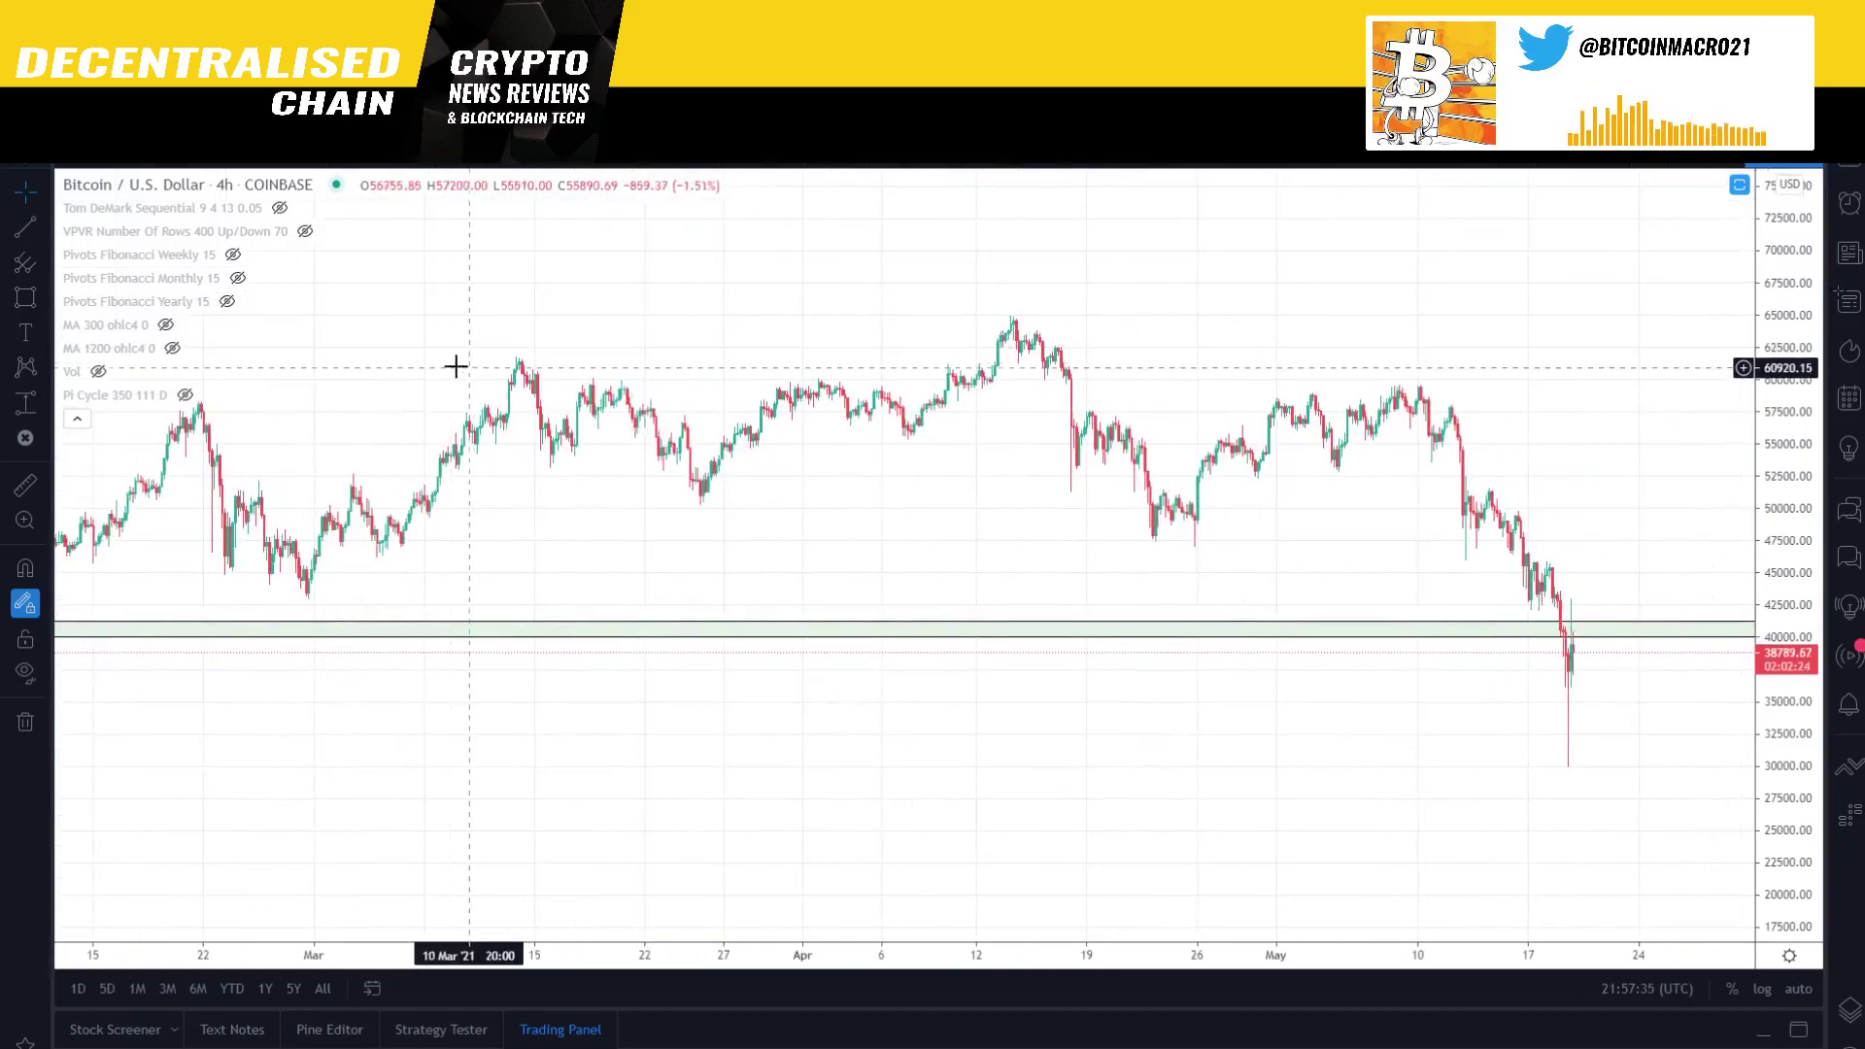
{"action": "left_click", "coordinate": [40, 227]}
{"action": "left_click", "coordinate": [107, 396]}
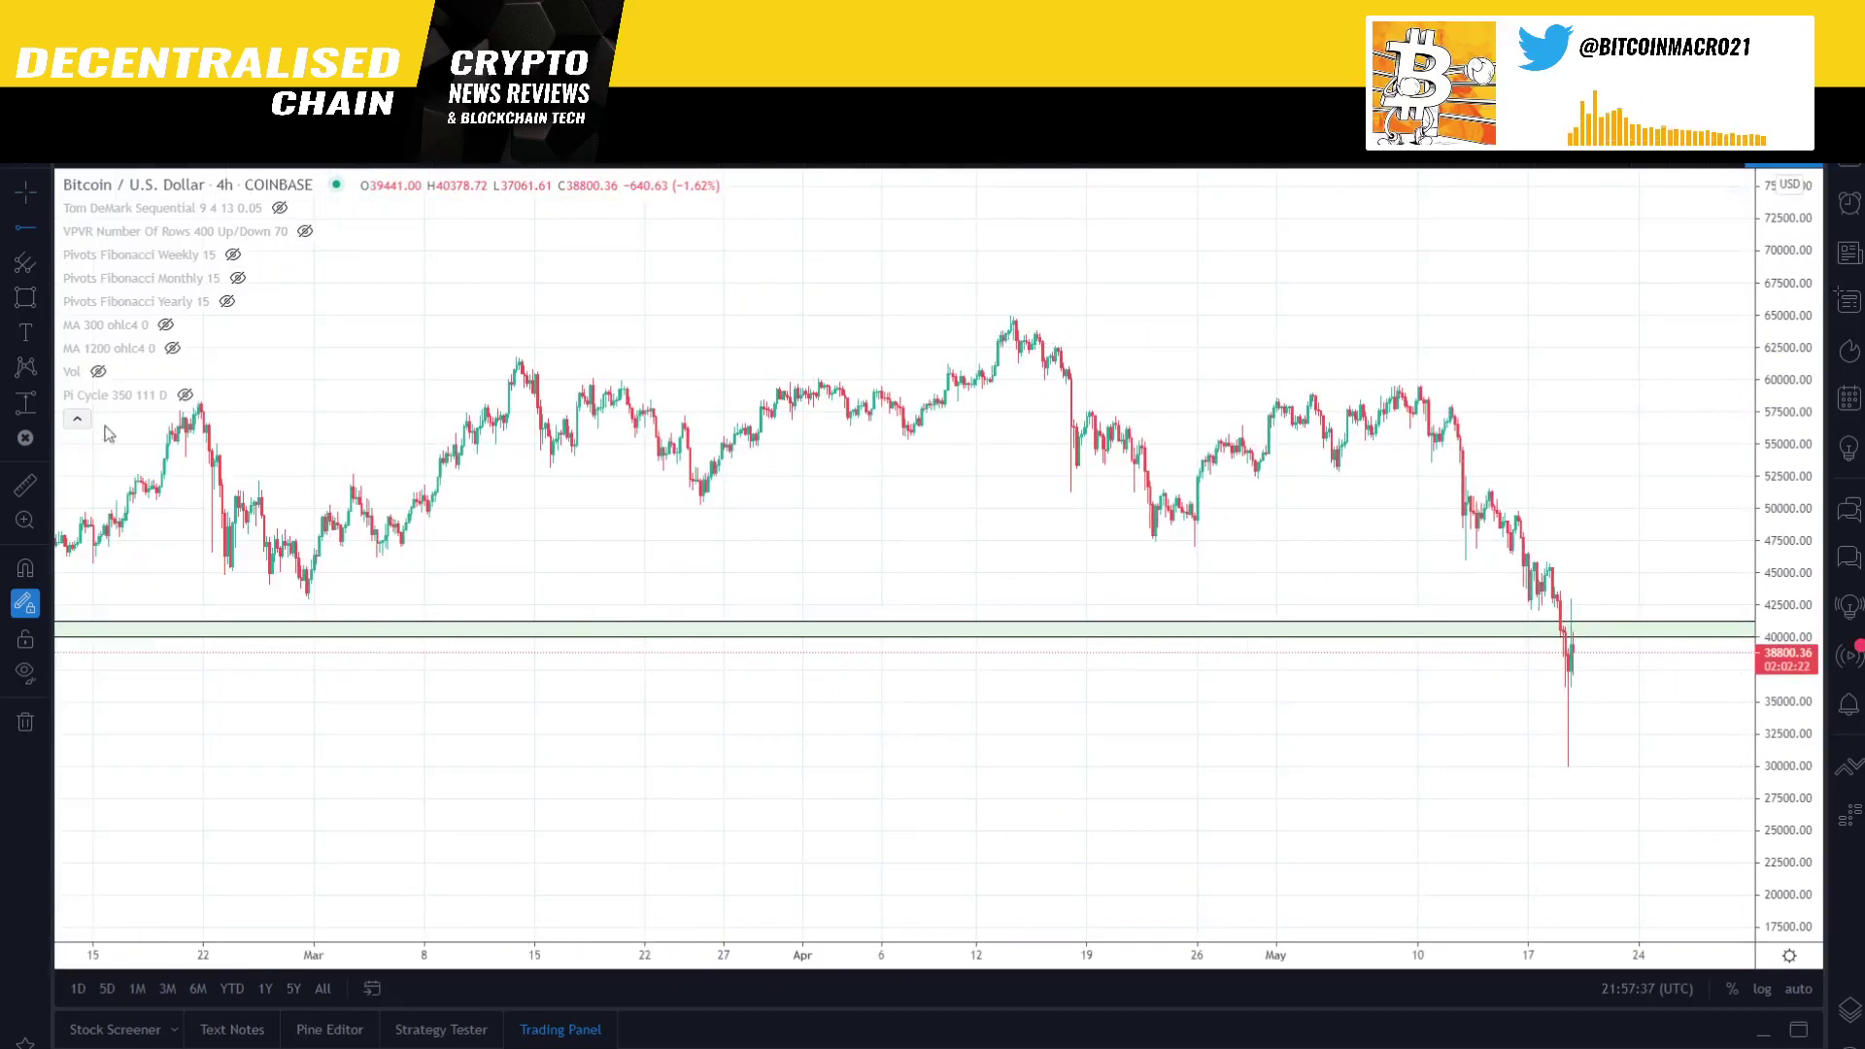
{"action": "left_click", "coordinate": [580, 379]}
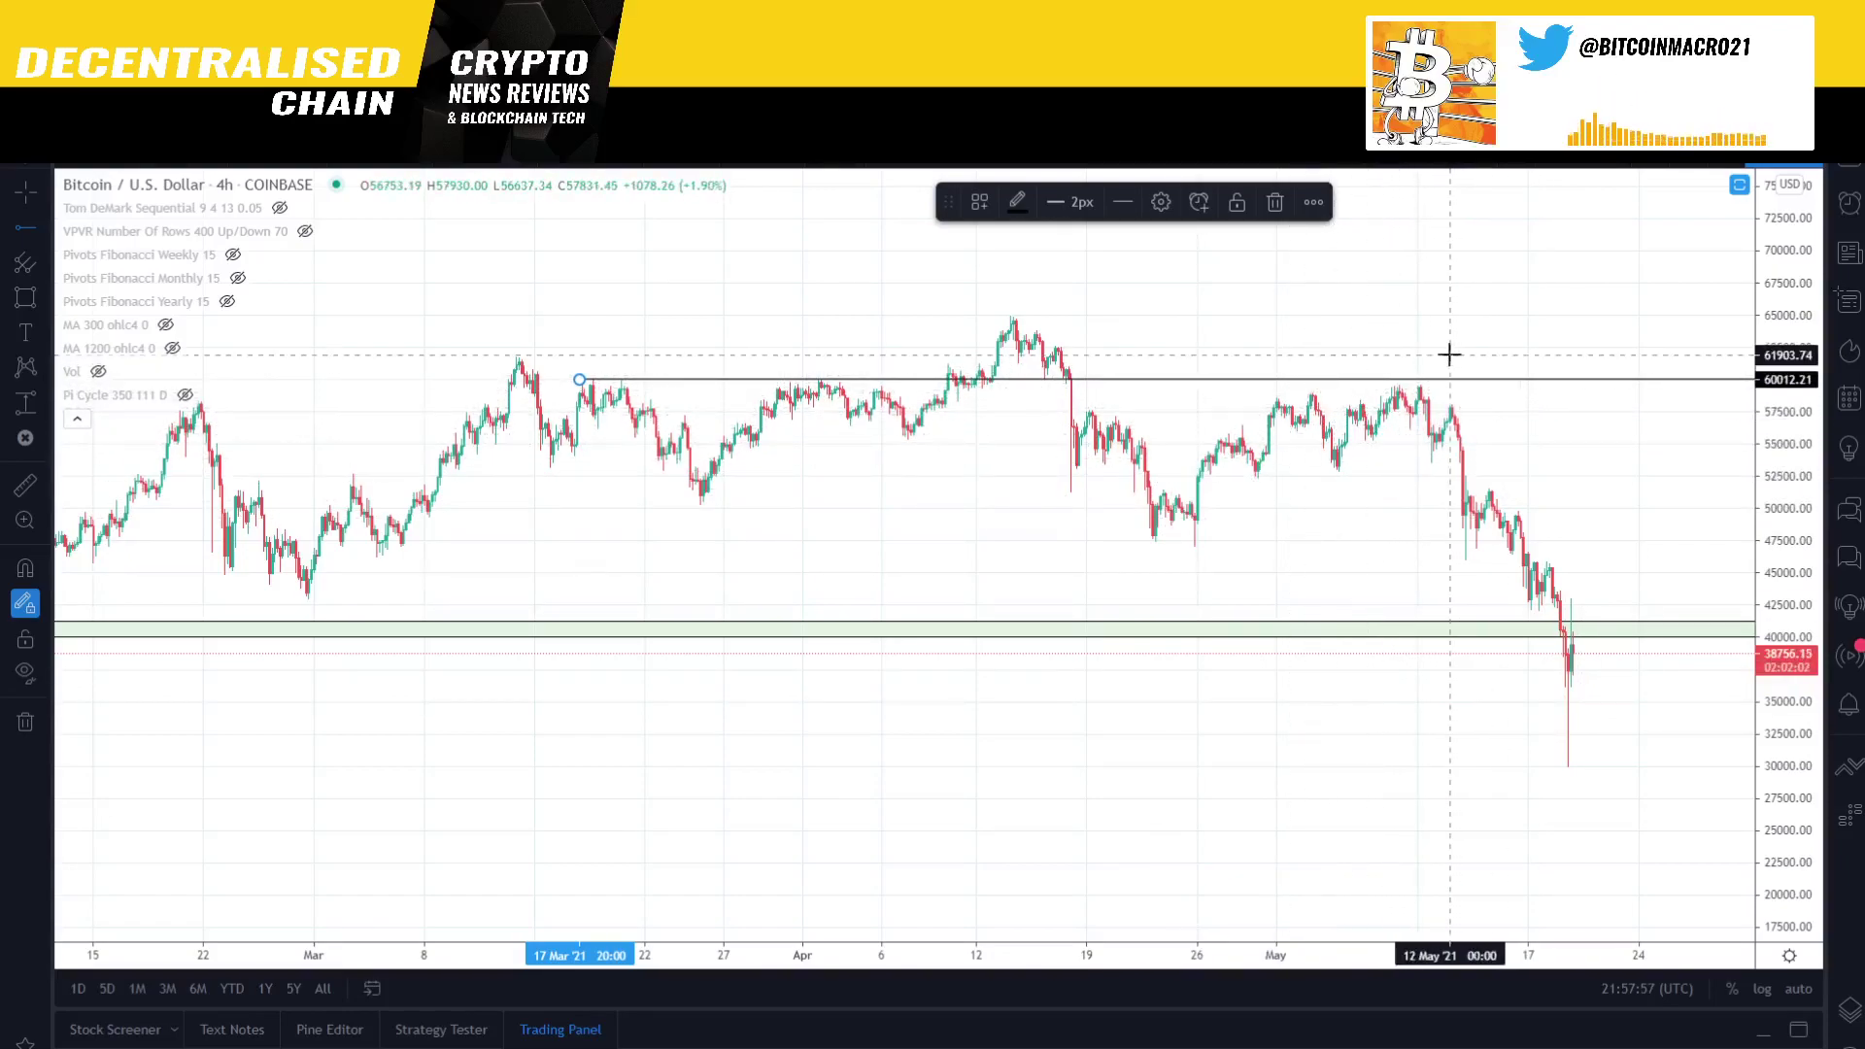
- Draw horizontal rays at about 52,976 from 4 May 2021 and at about 46,318 from 4 Mar 2021
{"action": "scroll", "coordinate": [1401, 377], "scroll_direction": "down", "scroll_amount": 5}
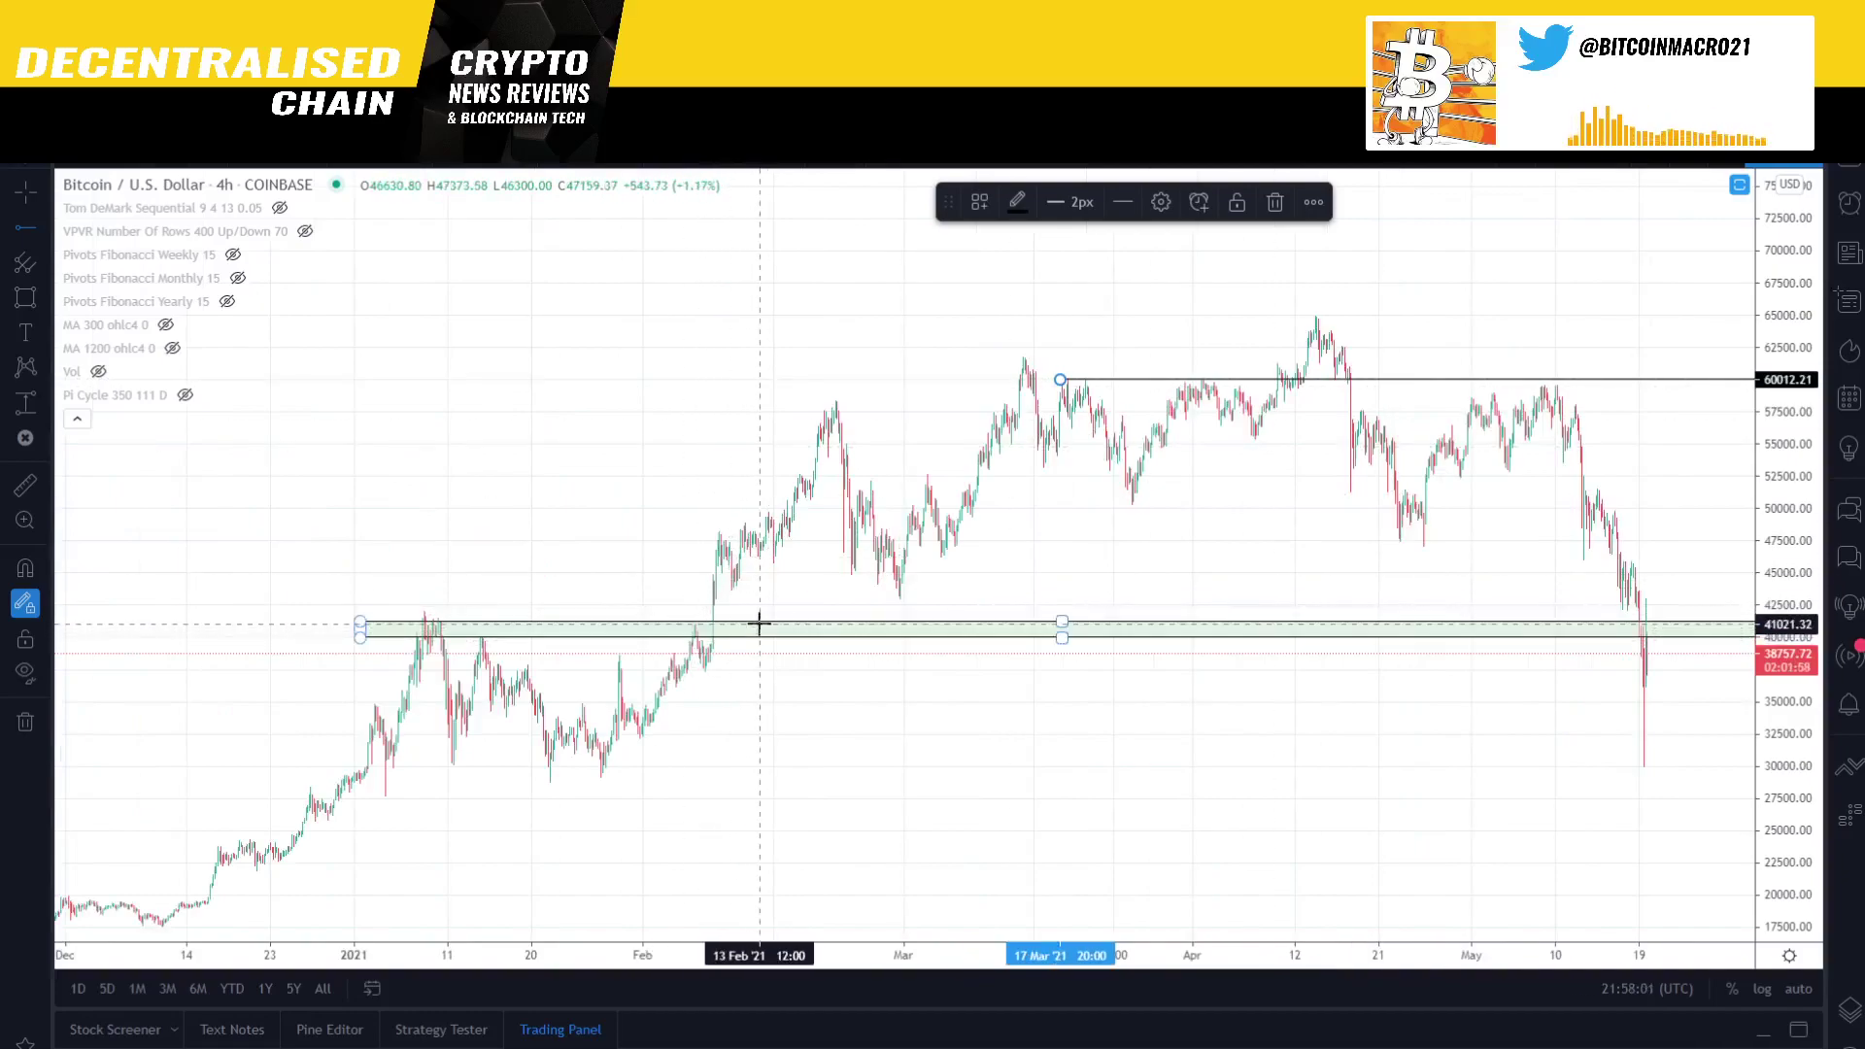
{"action": "scroll", "coordinate": [1444, 404], "scroll_direction": "up", "scroll_amount": 4}
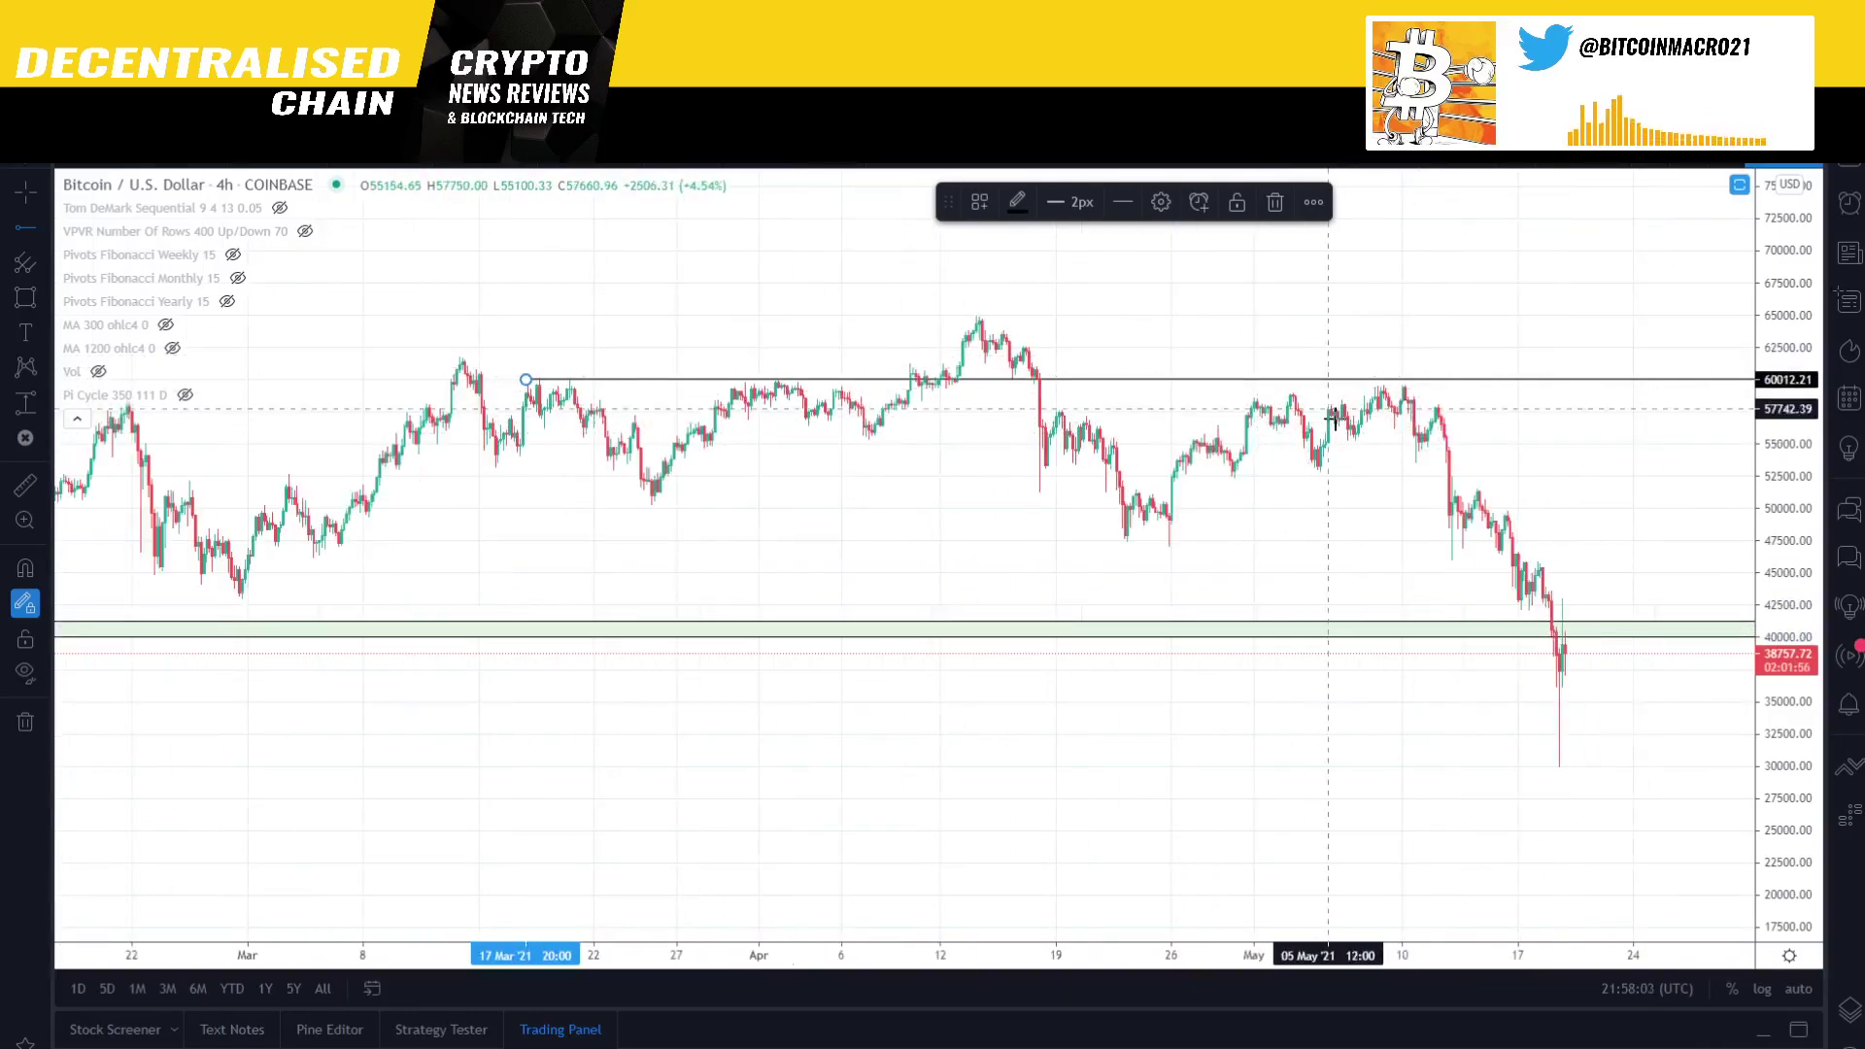
{"action": "left_click", "coordinate": [1320, 483]}
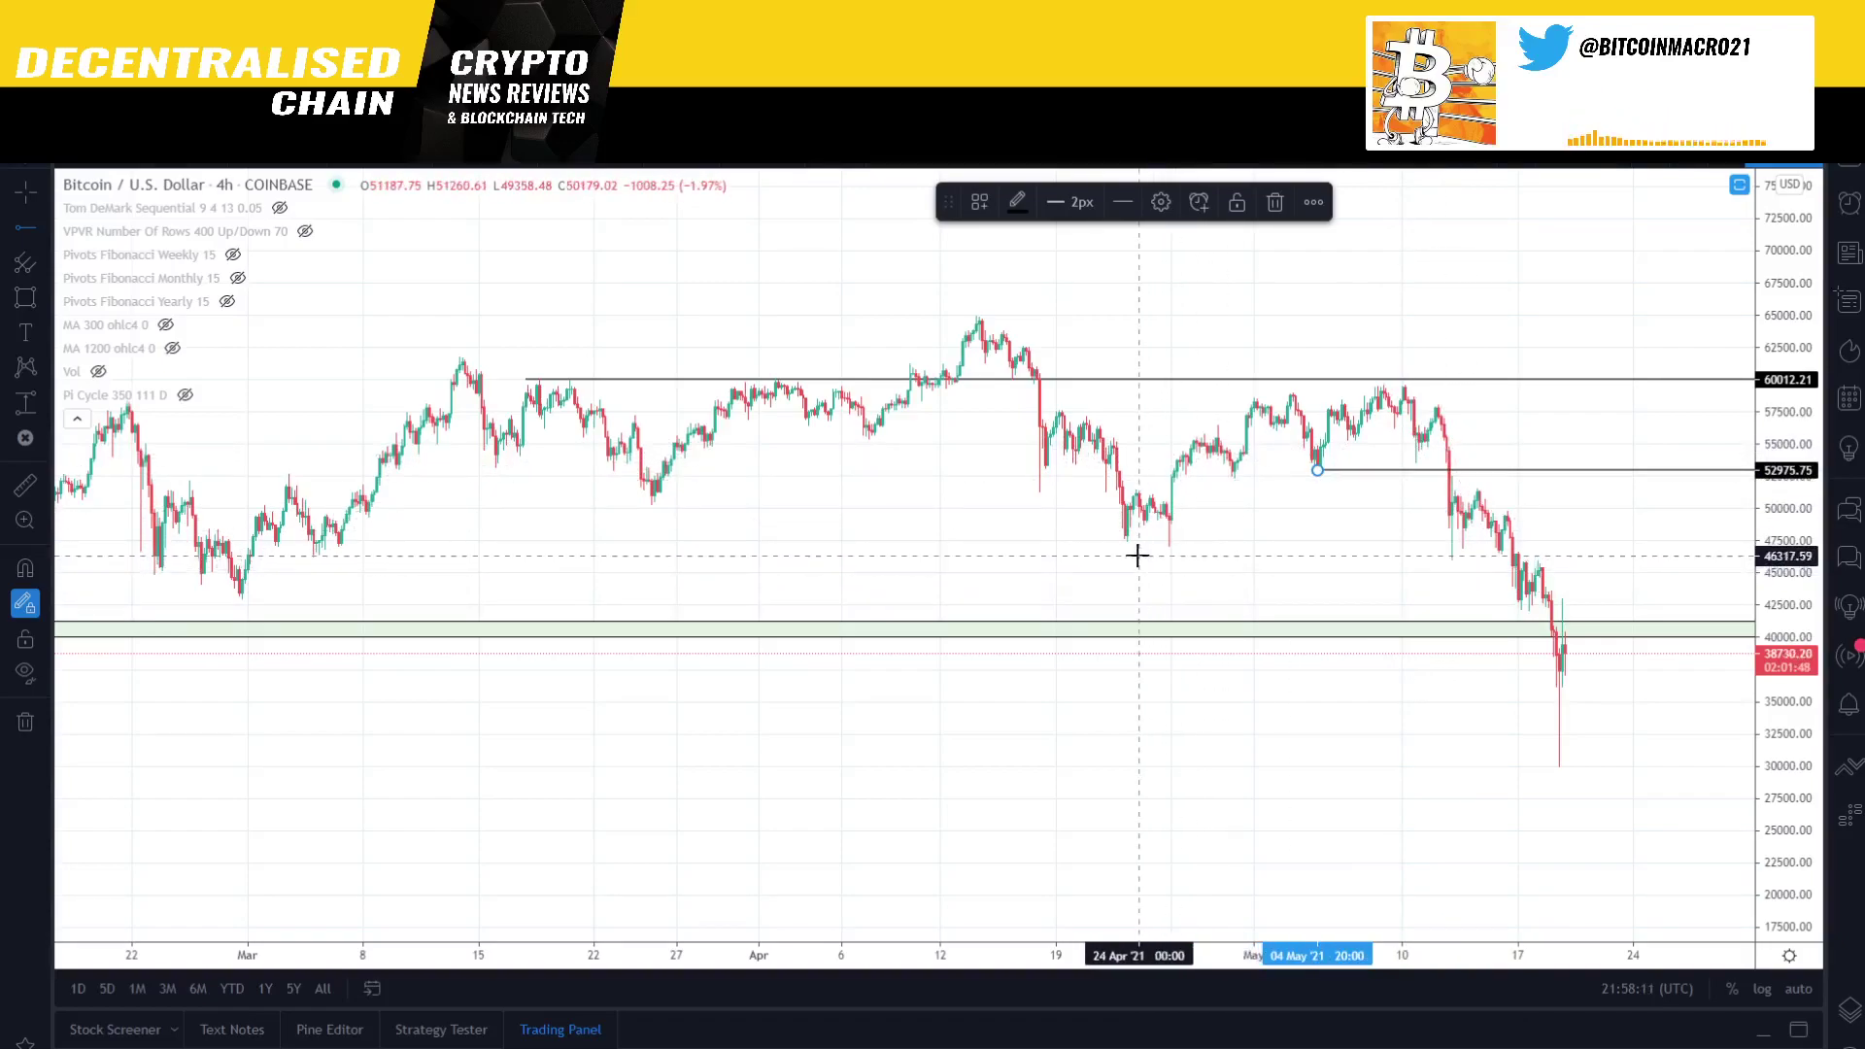
{"action": "left_click", "coordinate": [309, 556]}
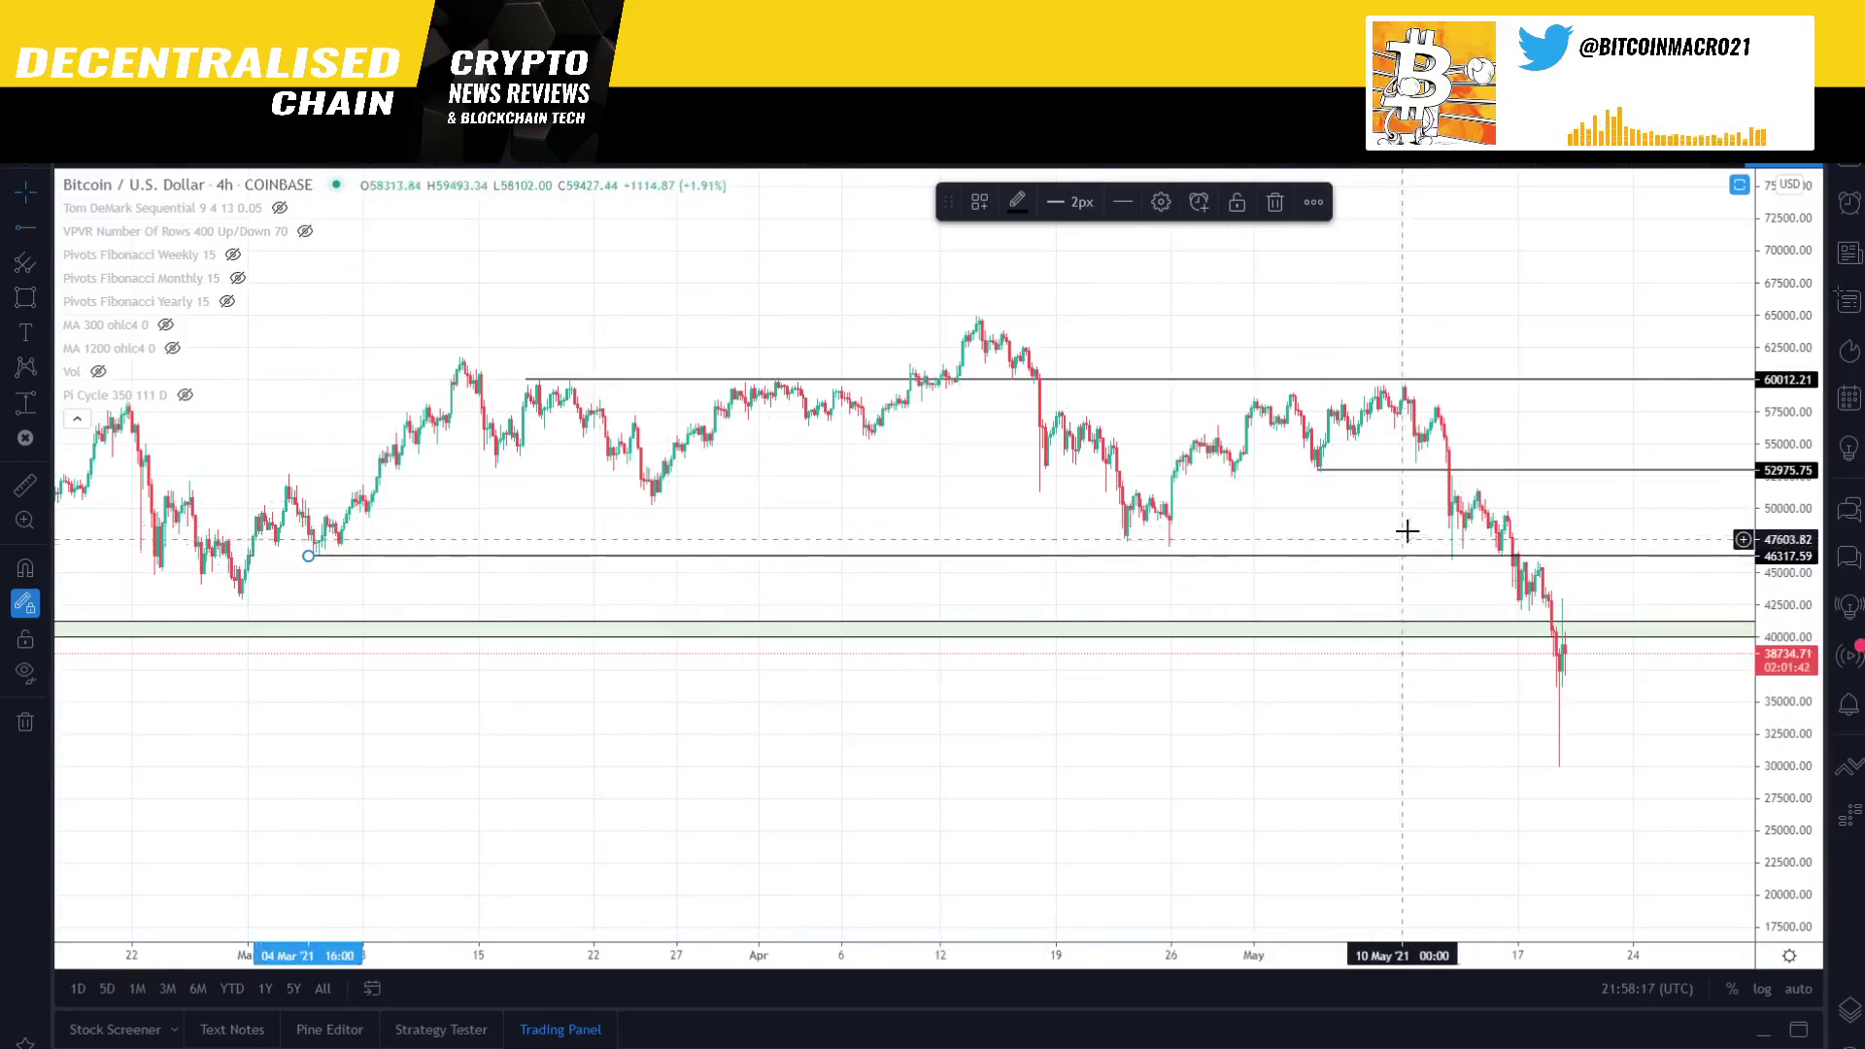
{"action": "left_click_drag", "start_coordinate": [1788, 700], "coordinate": [1787, 583]}
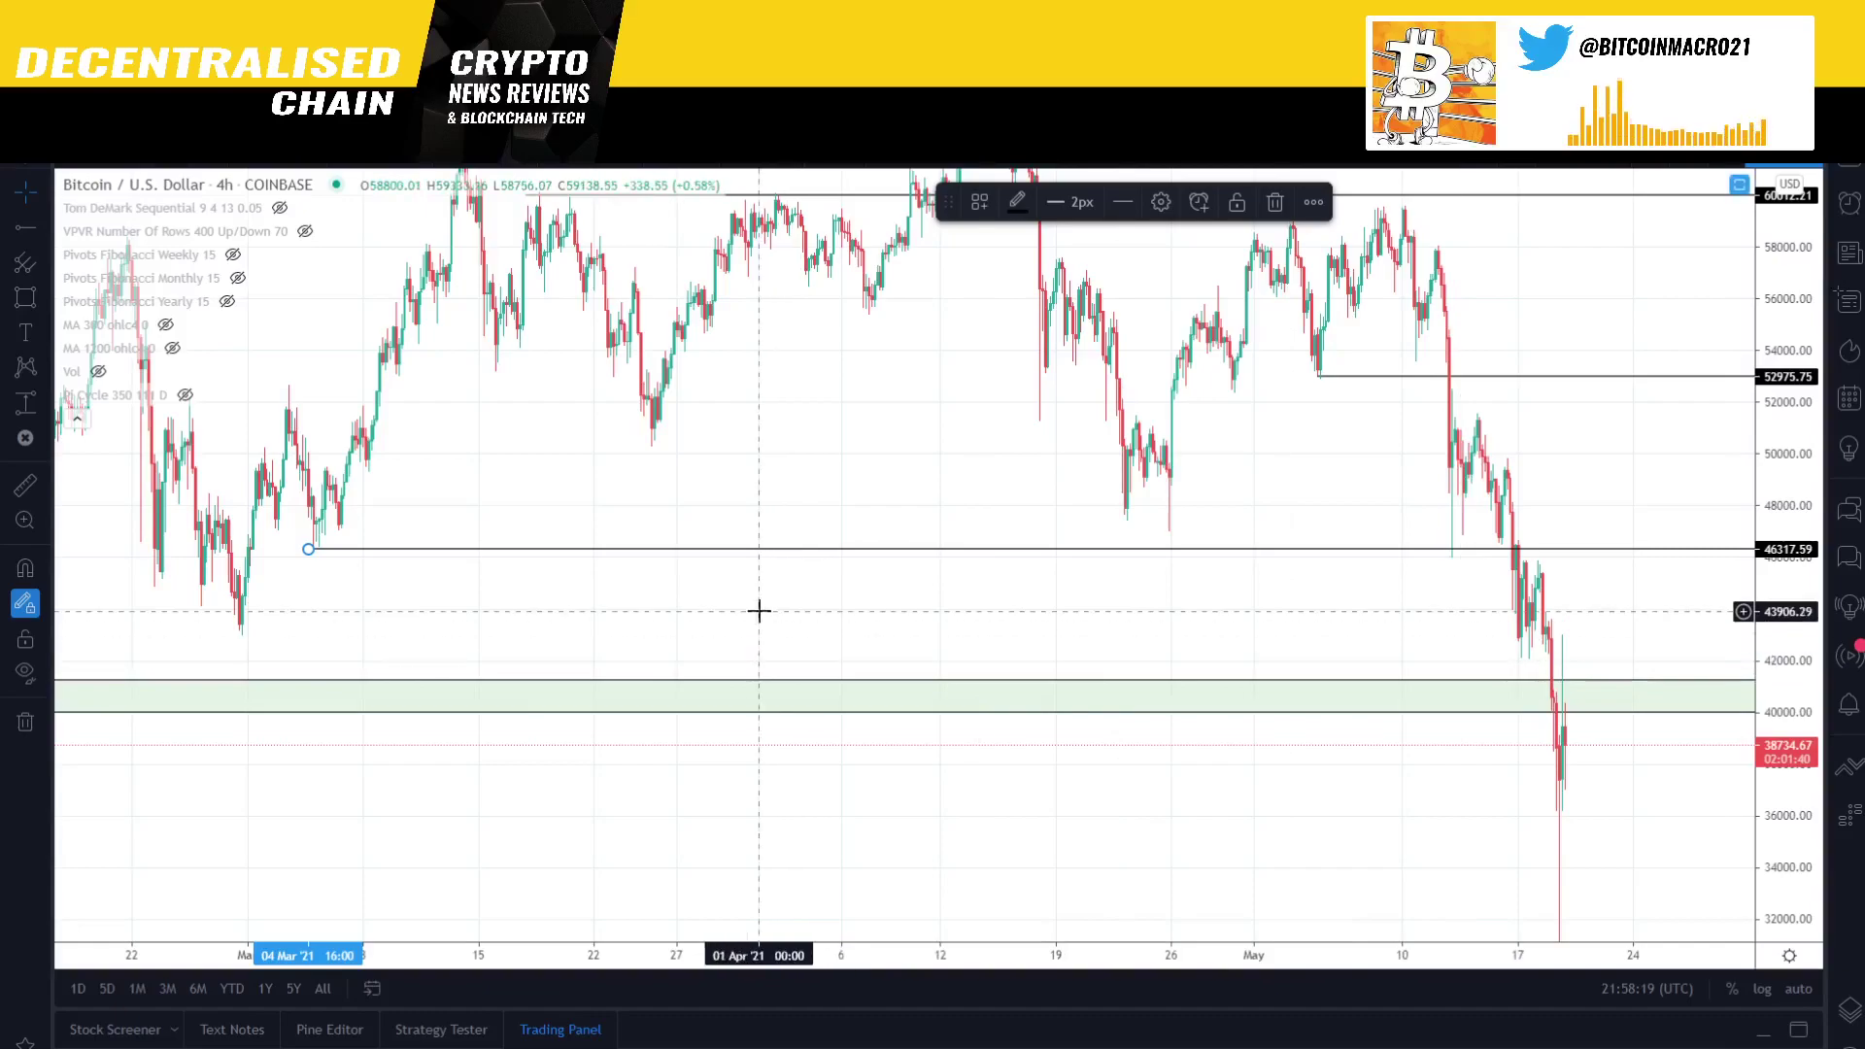
{"action": "left_click_drag", "start_coordinate": [758, 612], "coordinate": [755, 668]}
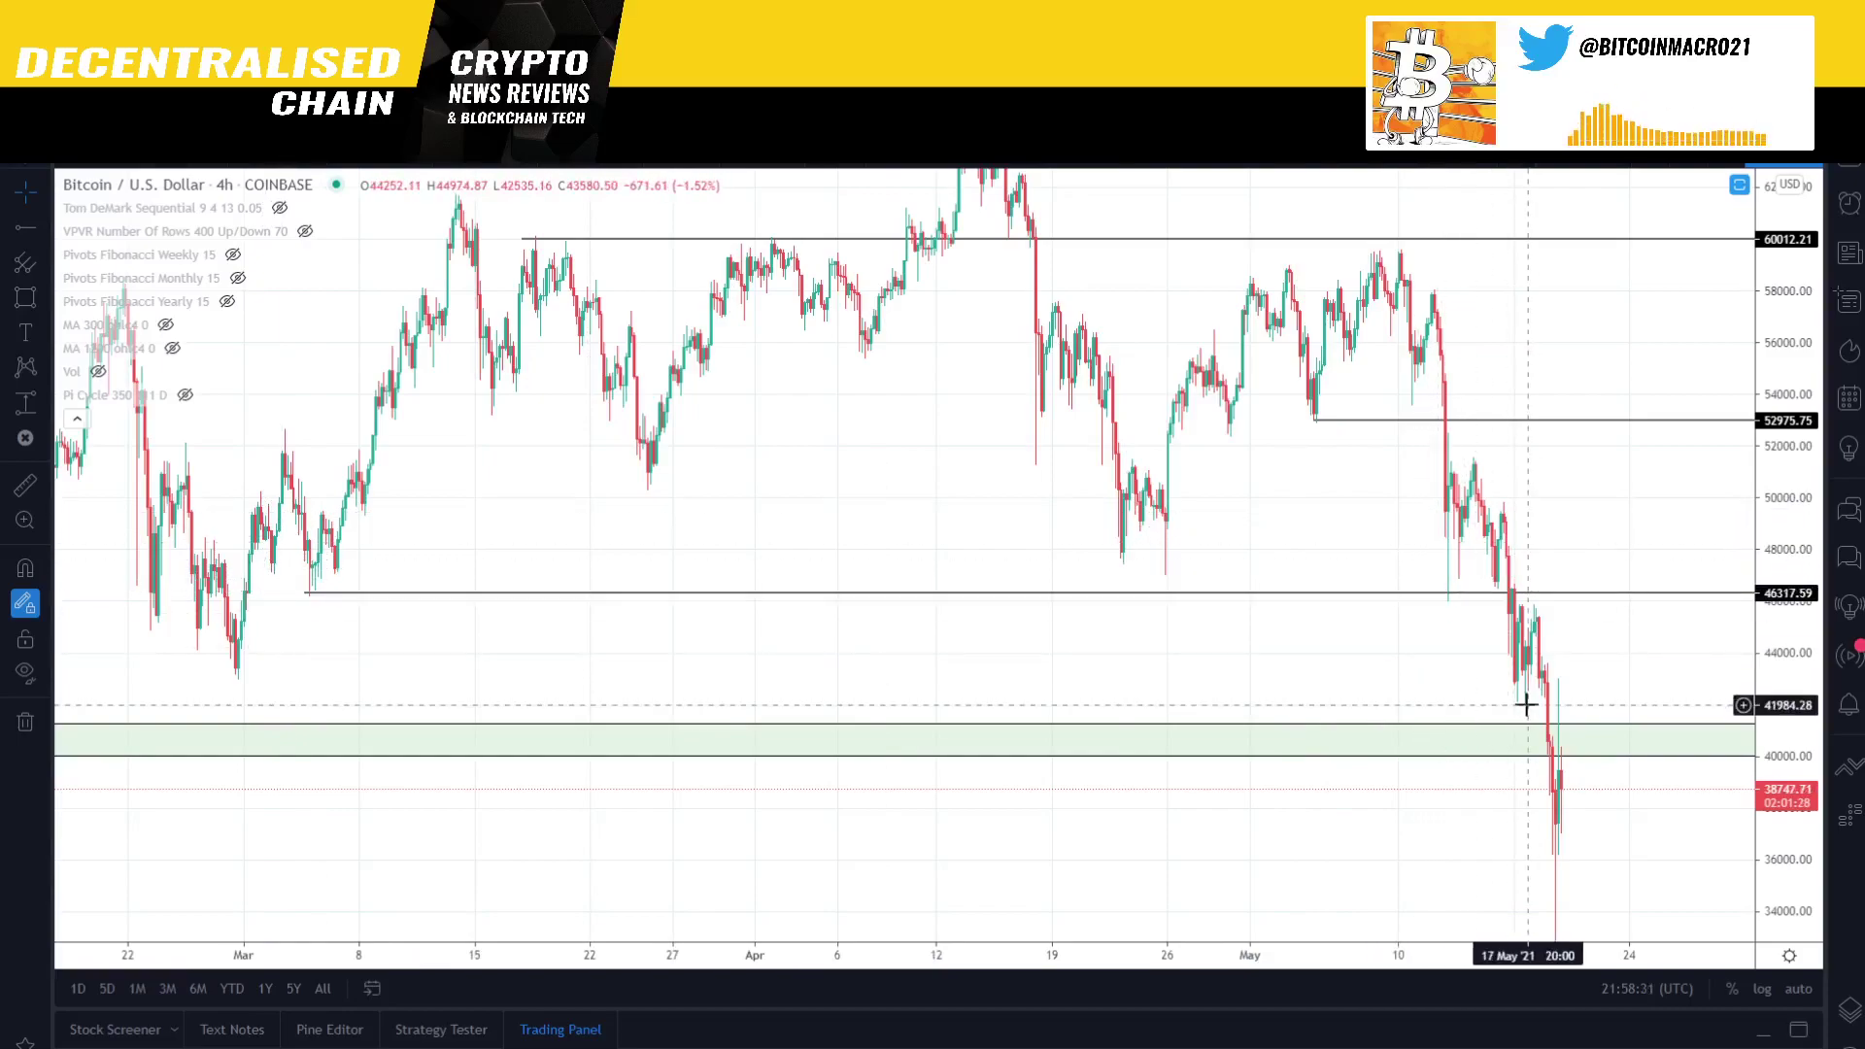
{"action": "scroll", "coordinate": [1525, 702], "scroll_direction": "up", "scroll_amount": 1}
{"action": "scroll", "coordinate": [1433, 605], "scroll_direction": "up", "scroll_amount": 1}
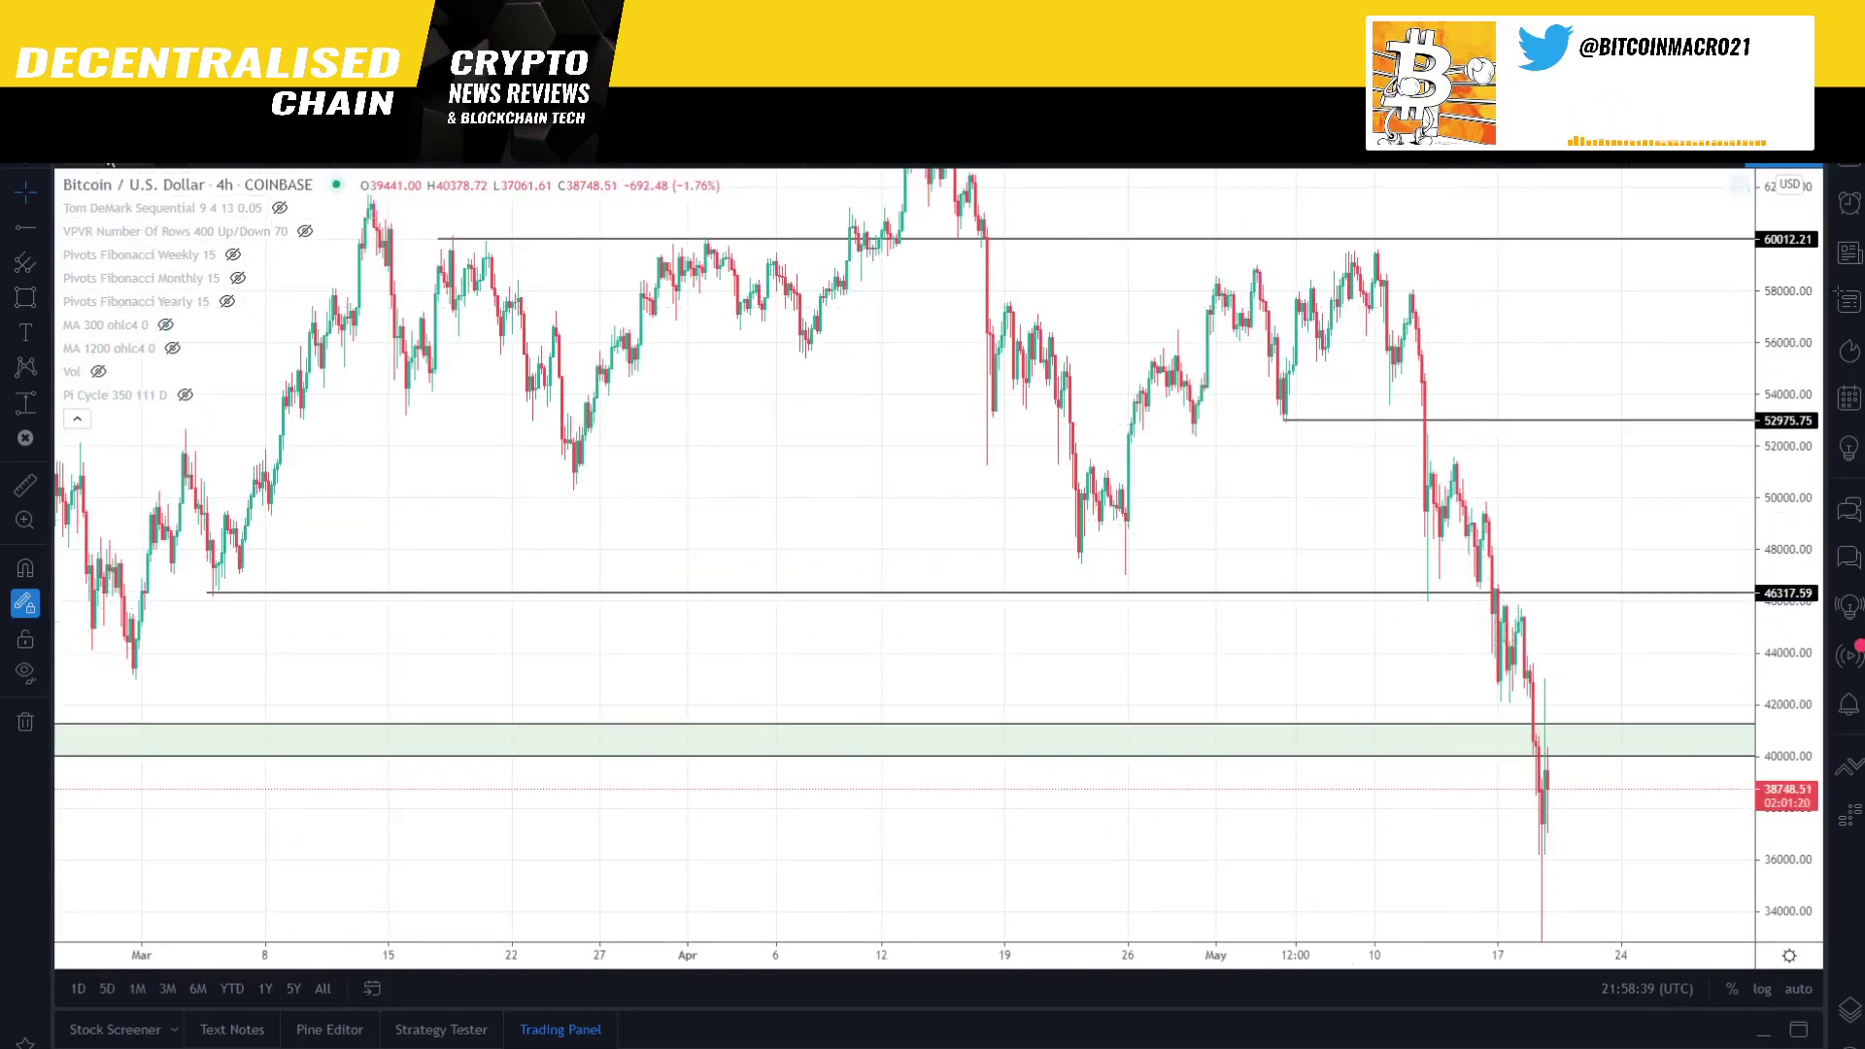
- Search the symbols for BTC1 and load the Bitcoin CME Futures chart
{"action": "left_click", "coordinate": [117, 184]}
{"action": "left_click", "coordinate": [609, 363]}
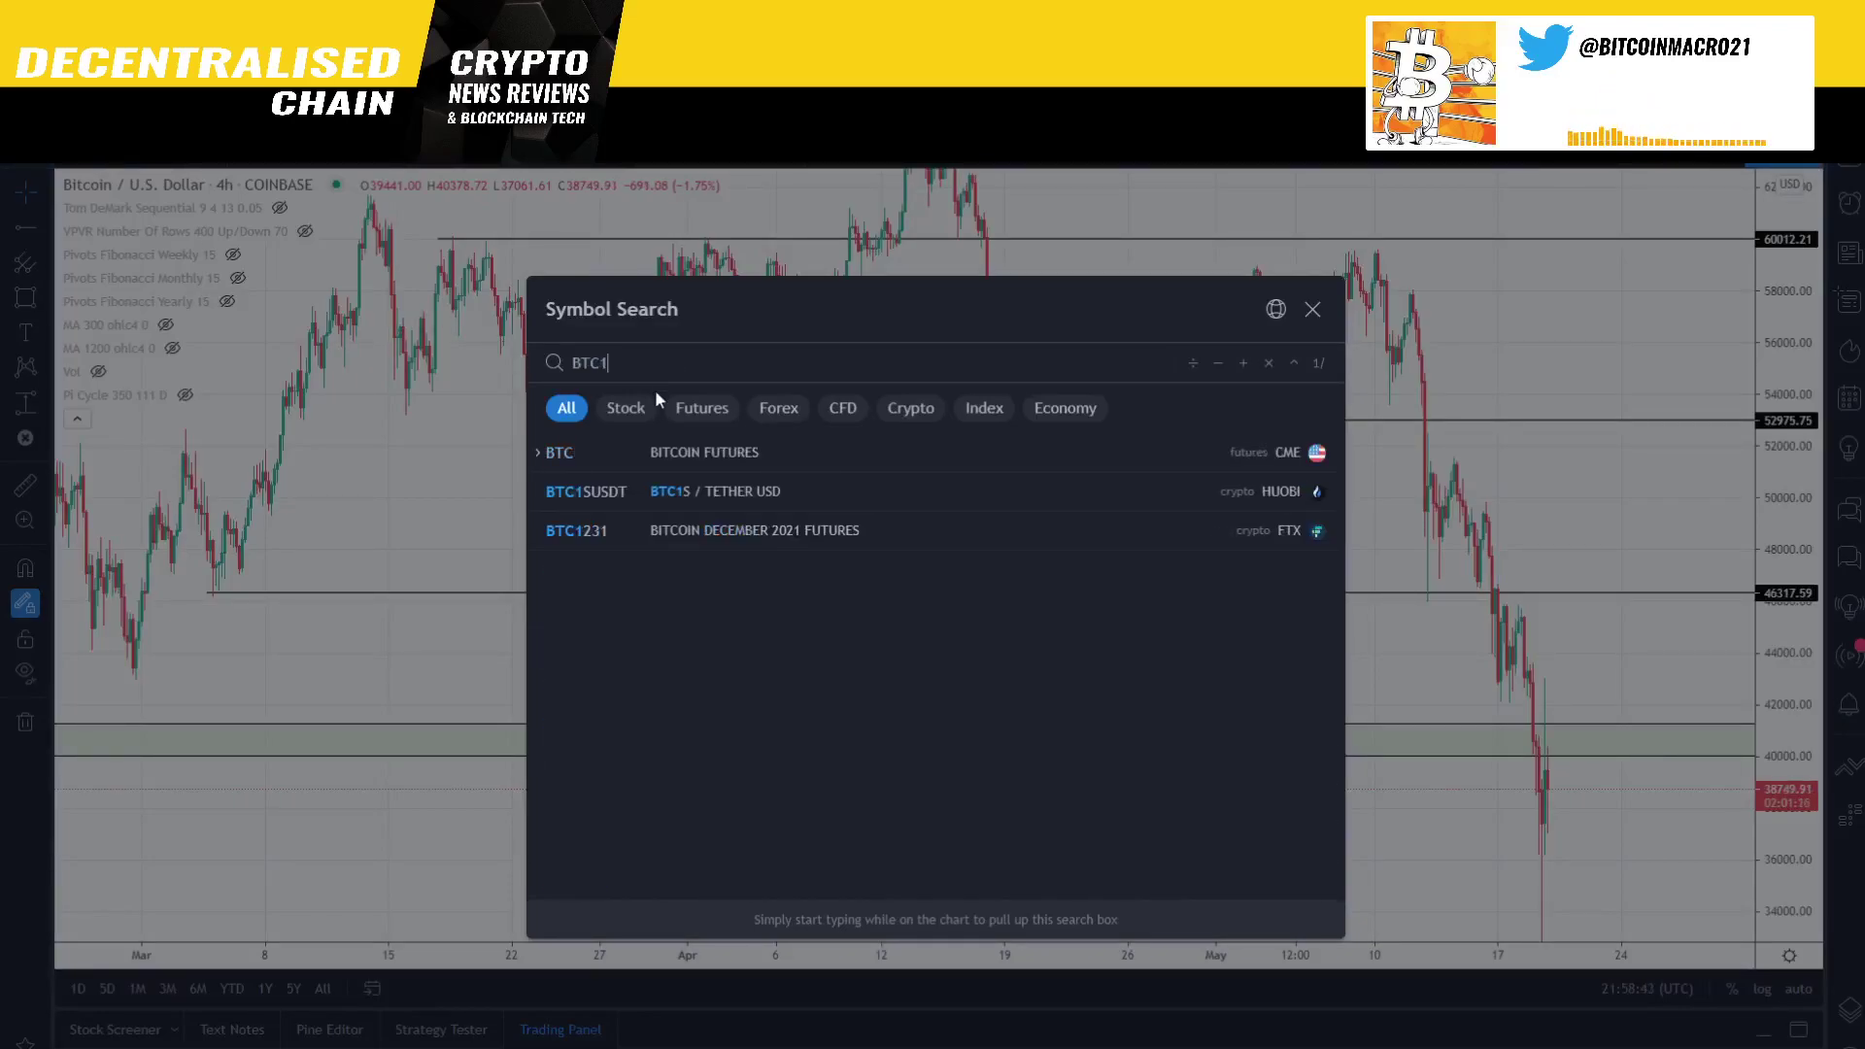
{"action": "left_click", "coordinate": [644, 440]}
{"action": "left_click", "coordinate": [679, 504]}
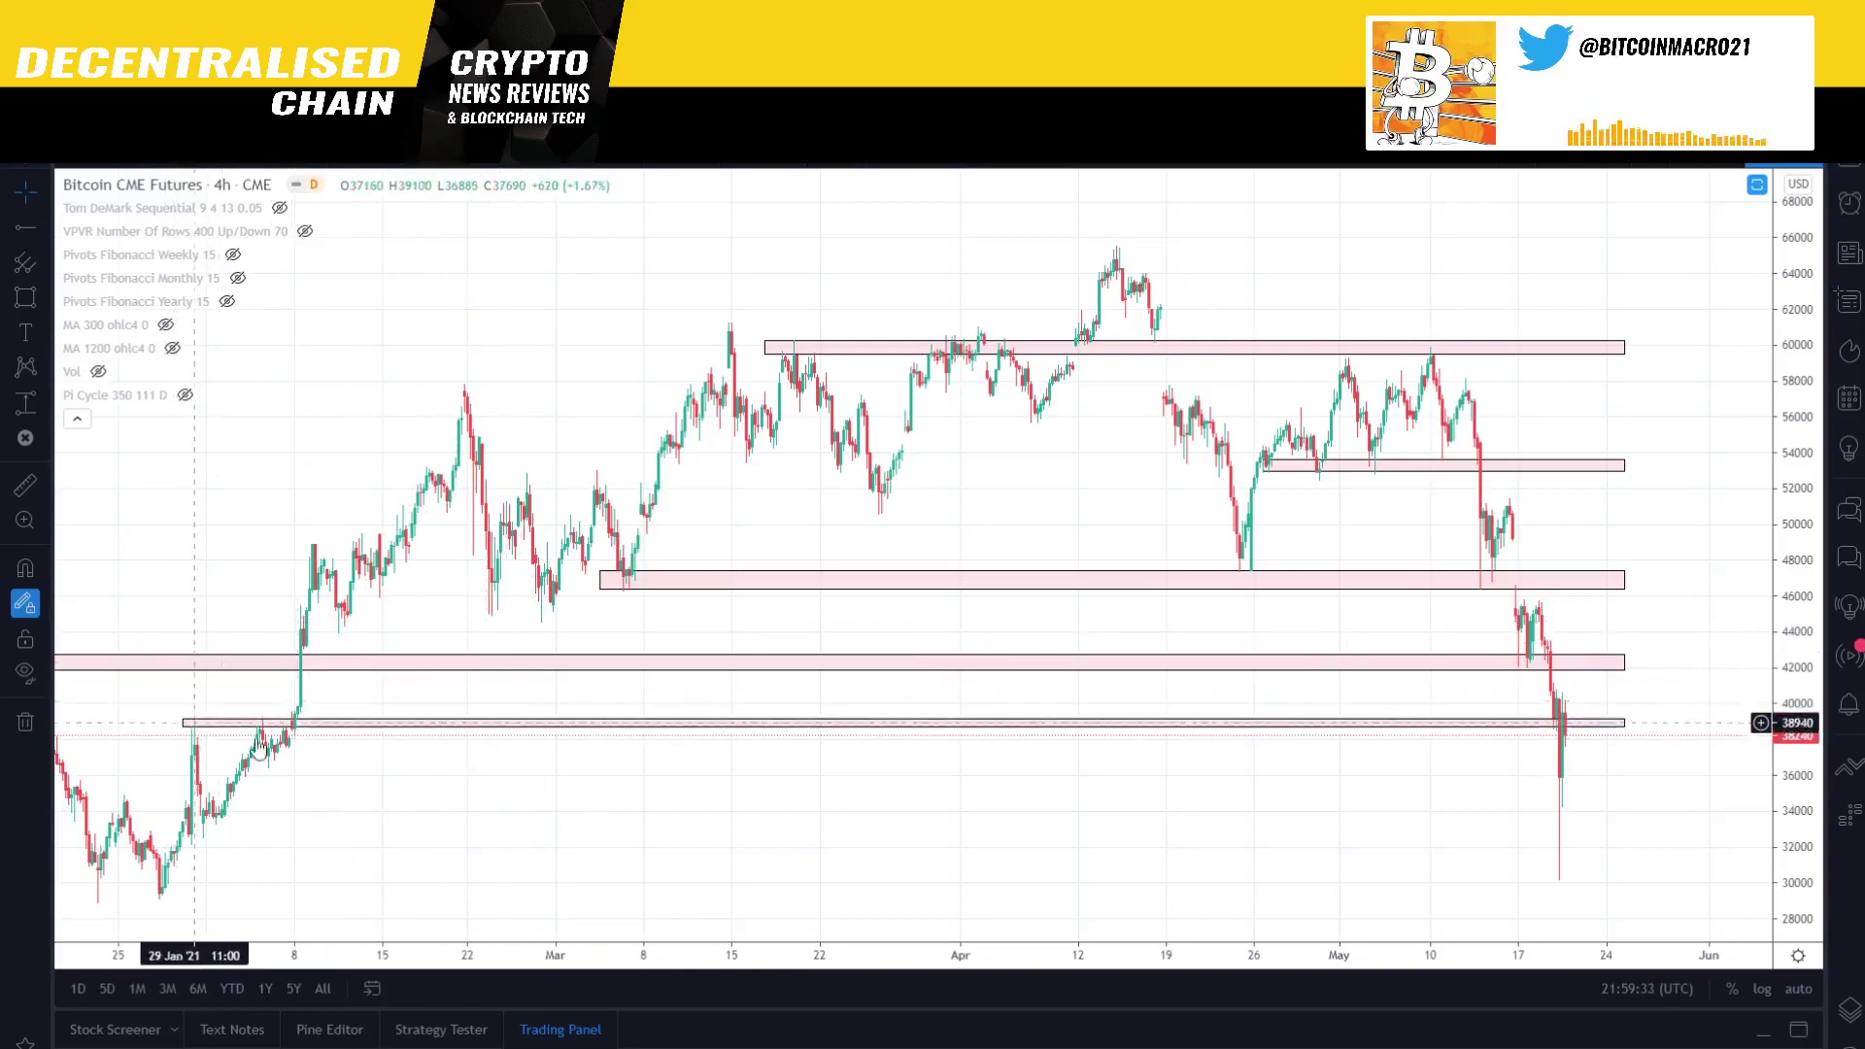
- Examine the shaded price zones on the Bitcoin CME Futures chart against the May 2021 drop
{"action": "left_click_drag", "start_coordinate": [179, 719], "coordinate": [476, 748]}
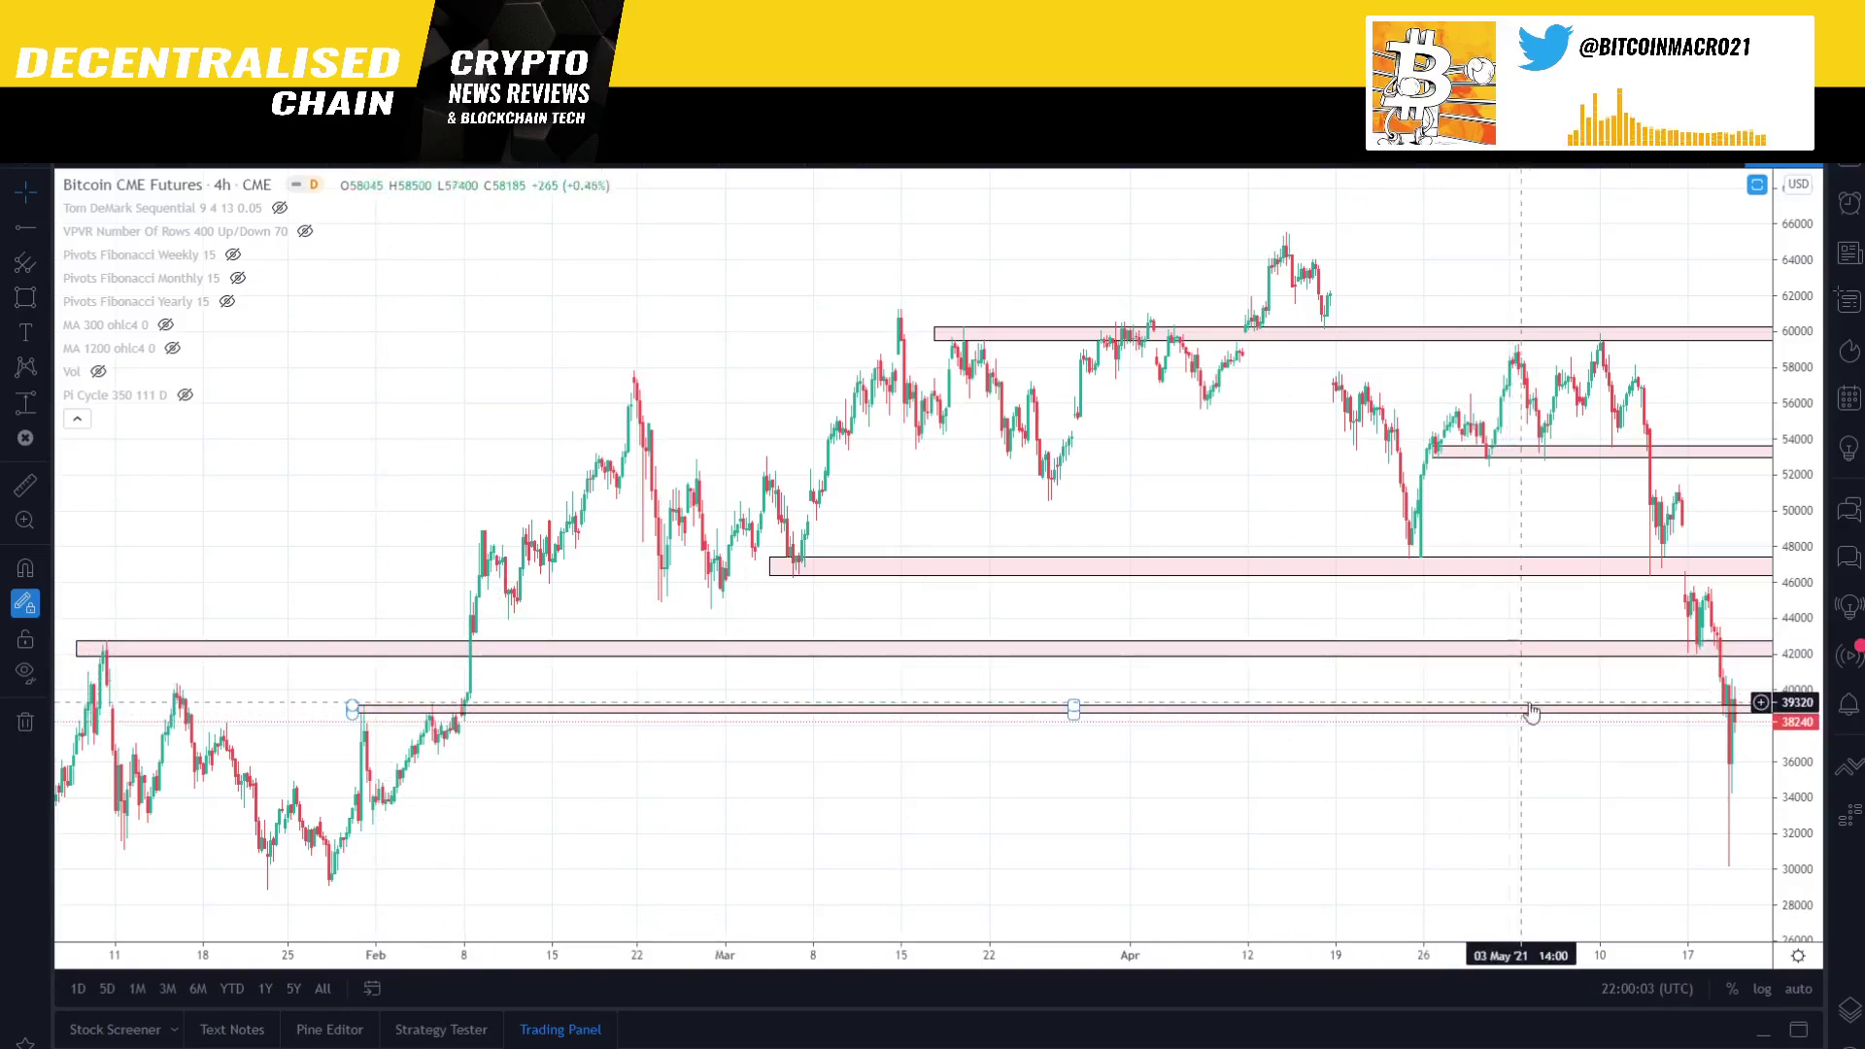
{"action": "left_click_drag", "start_coordinate": [1584, 810], "coordinate": [1442, 819]}
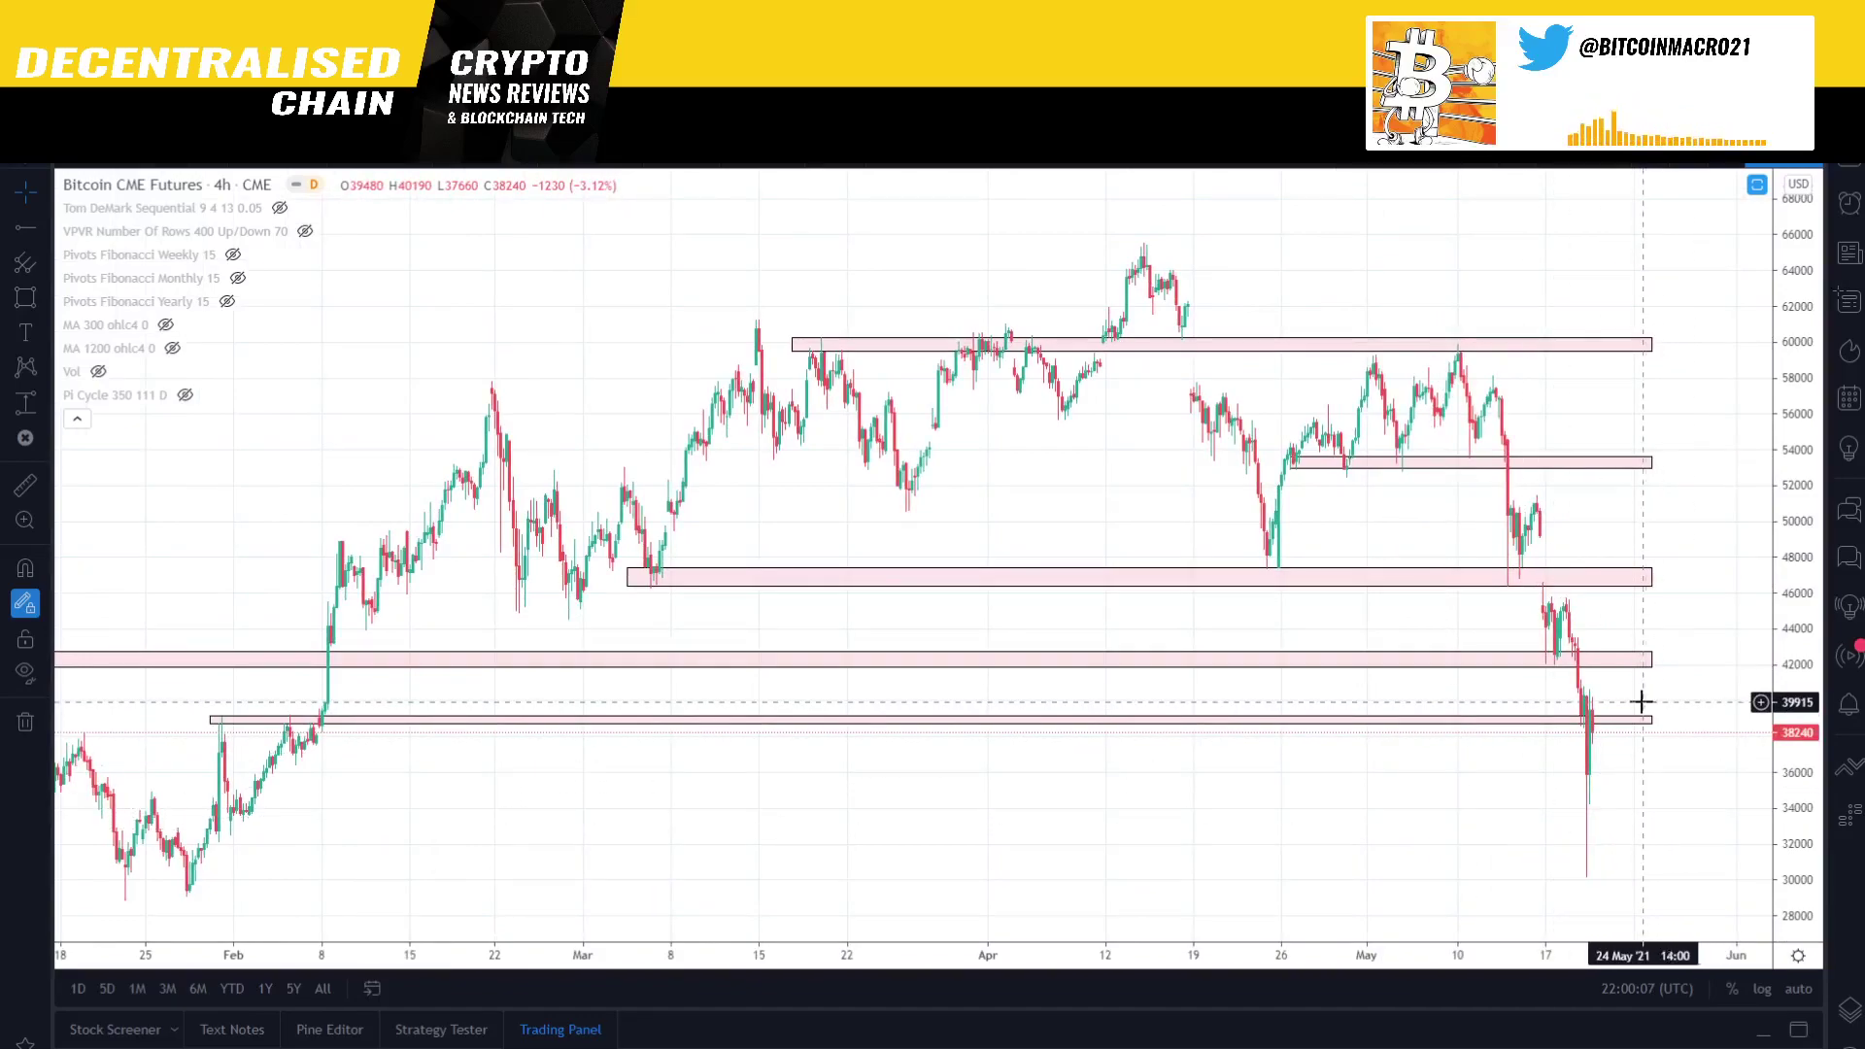
{"action": "left_click", "coordinate": [1511, 472]}
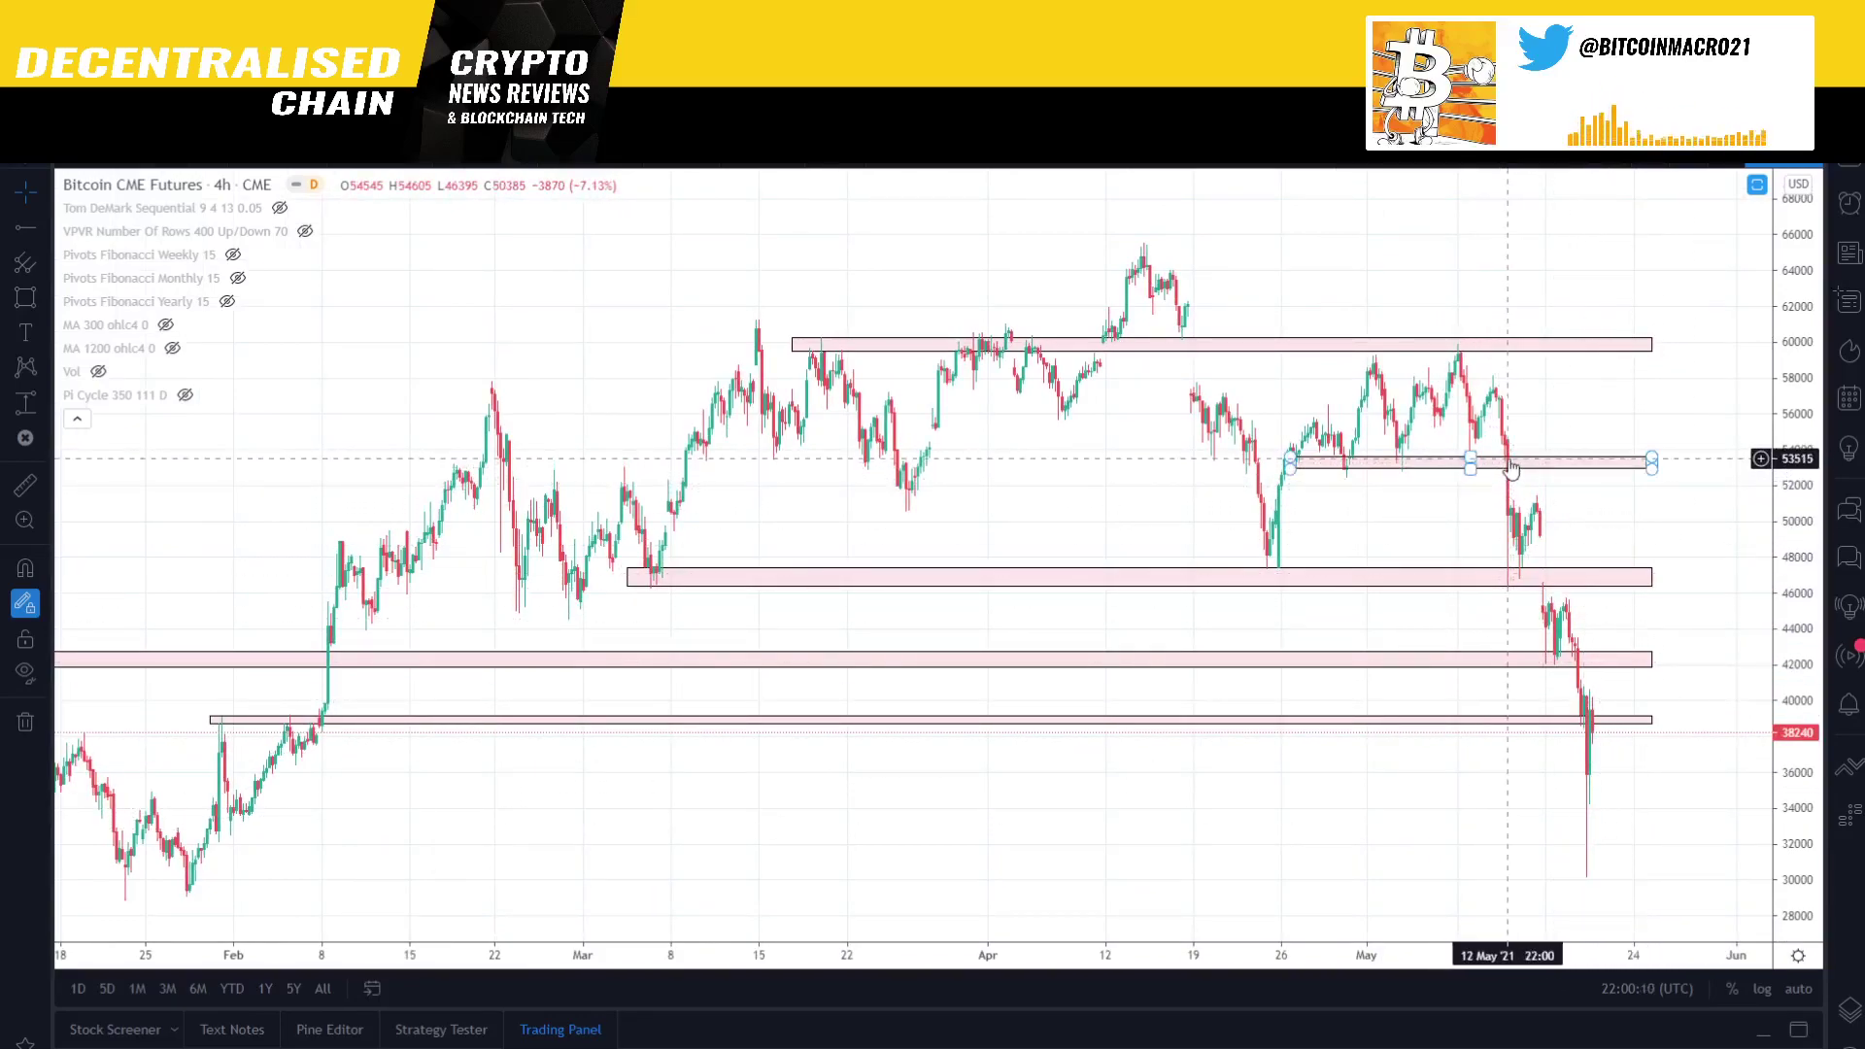
{"action": "left_click", "coordinate": [1593, 579]}
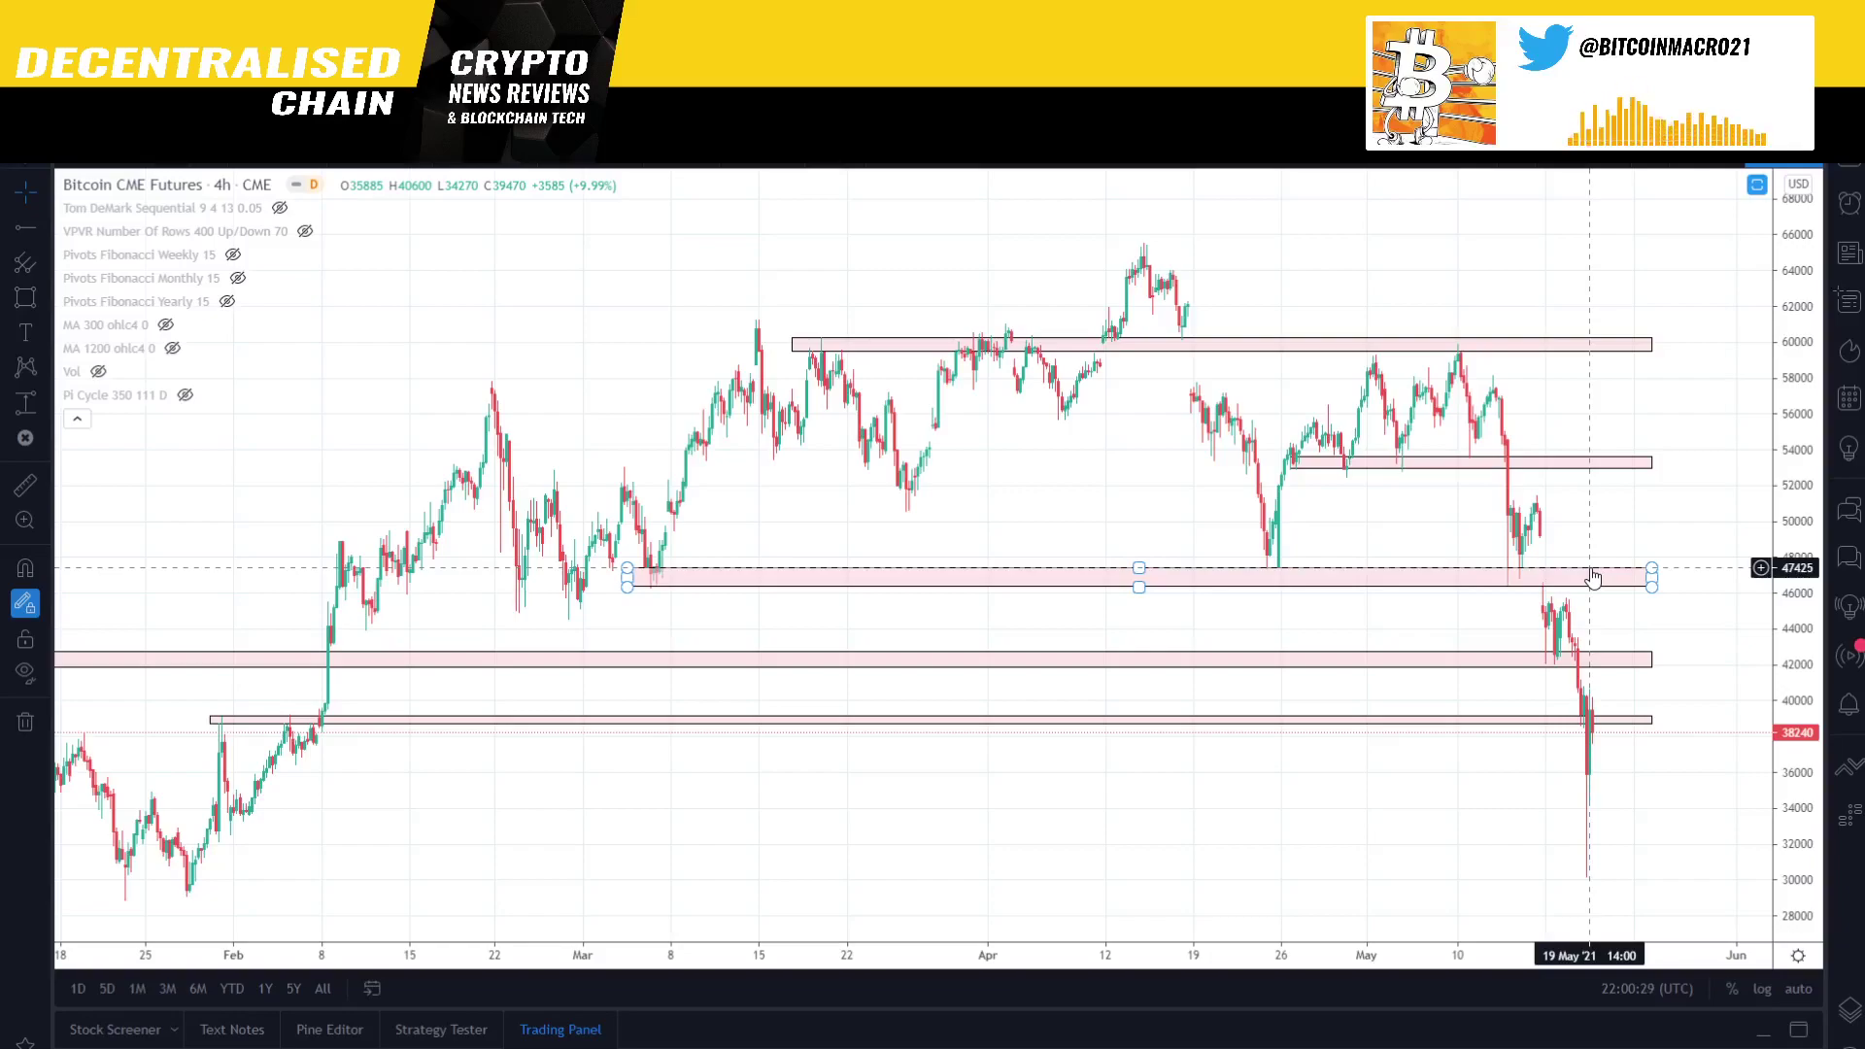
{"action": "left_click", "coordinate": [1632, 556]}
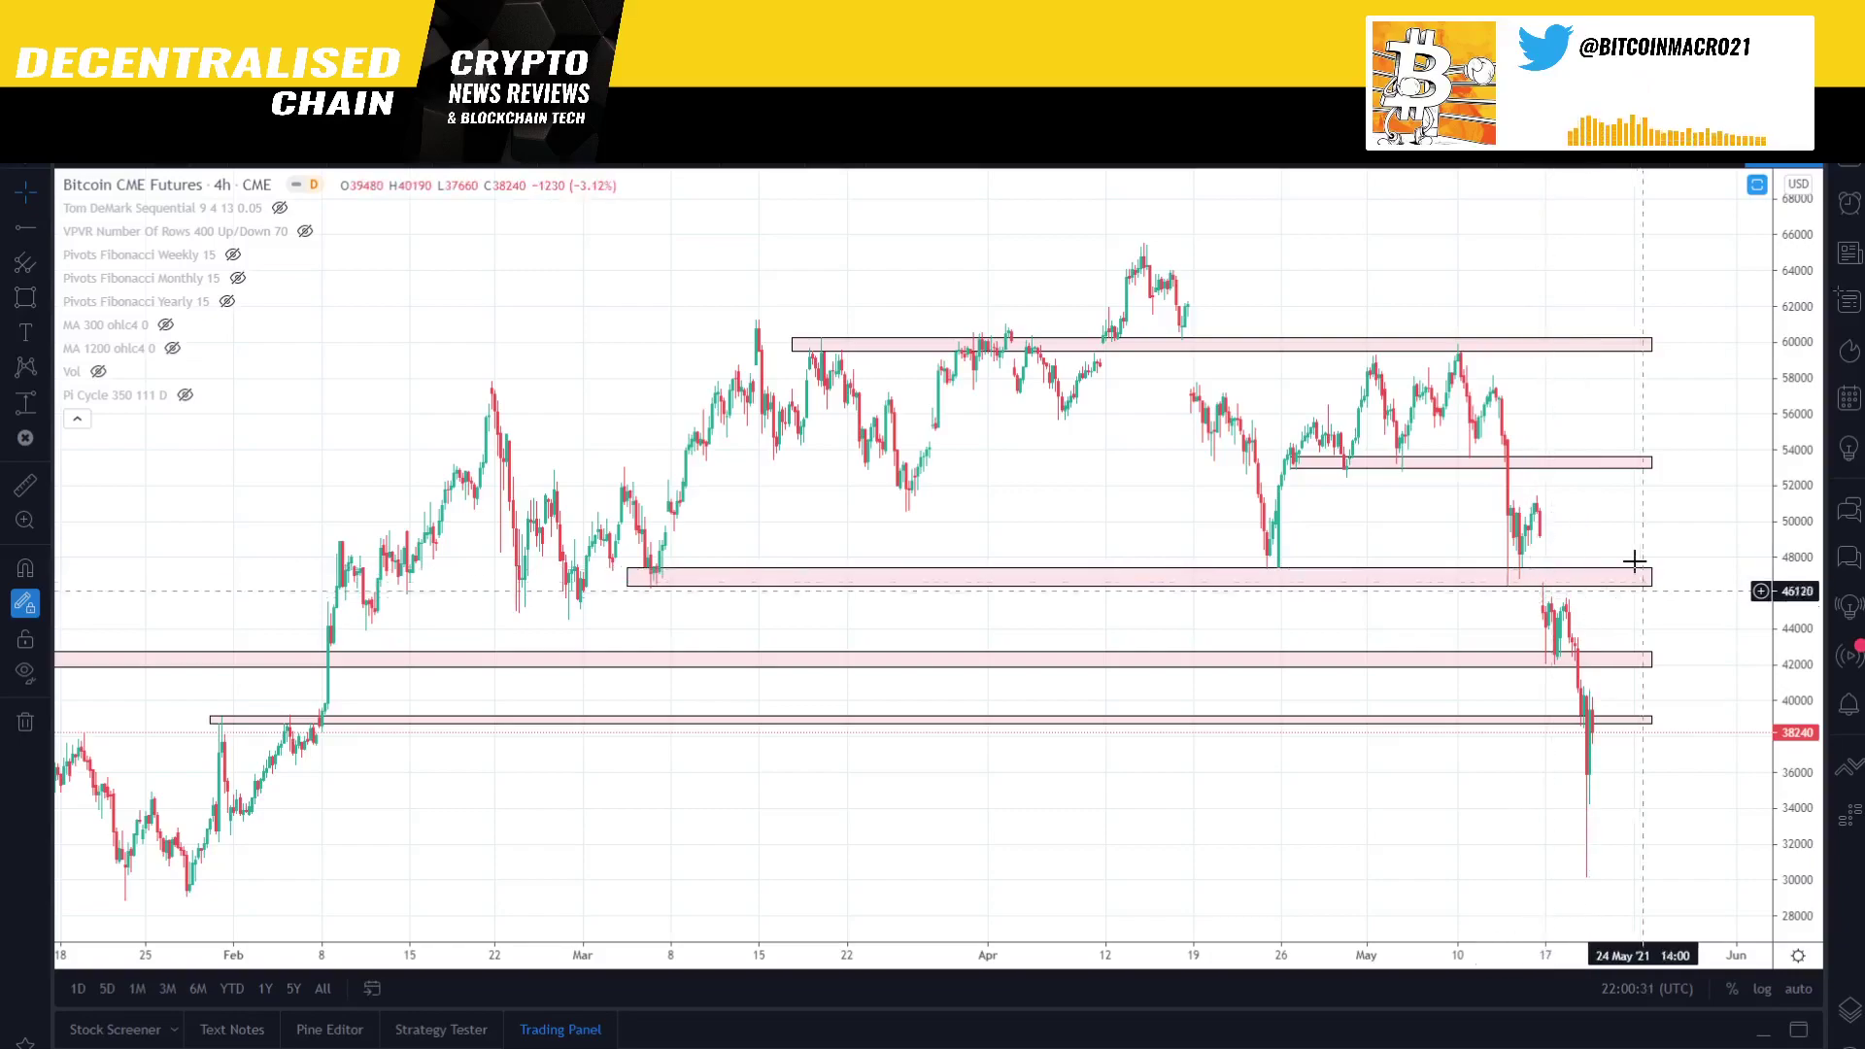